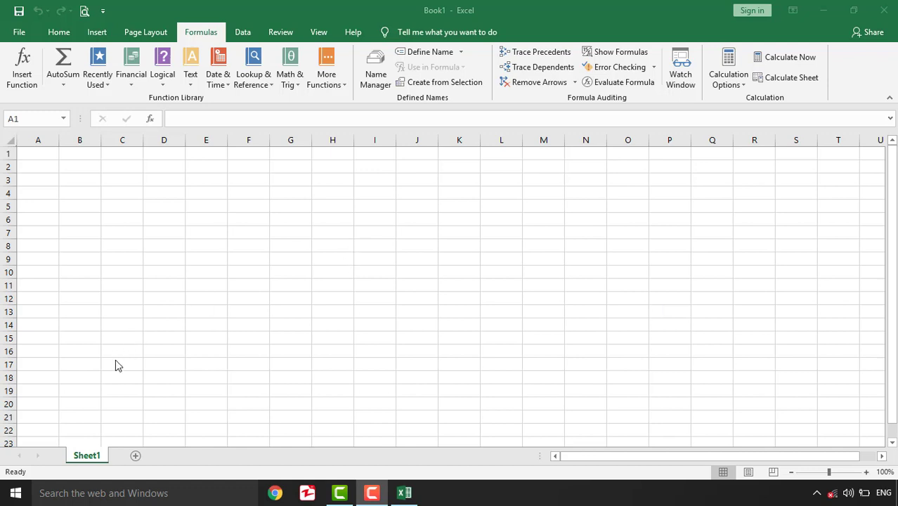
- Rename the Sheet1 worksheet tab to 'MAth And Trig'
{"action": "left_click", "coordinate": [96, 456]}
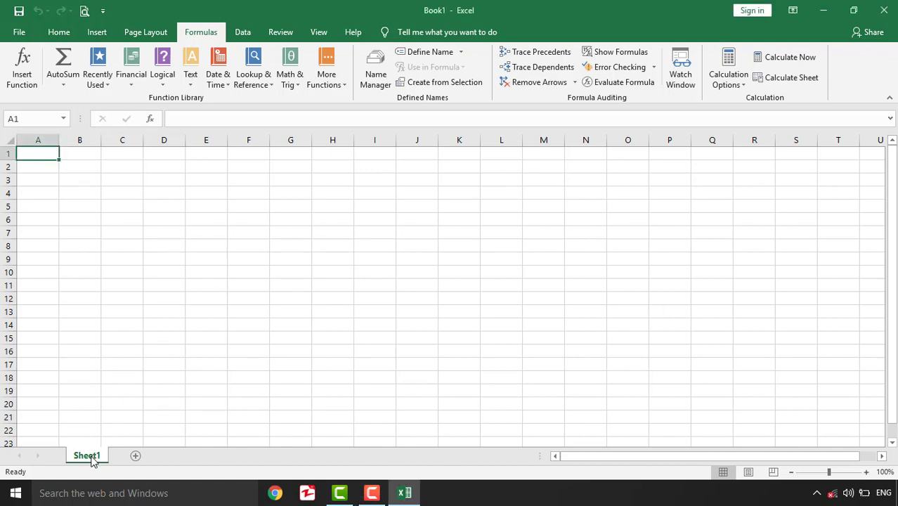
{"action": "right_click", "coordinate": [96, 455]}
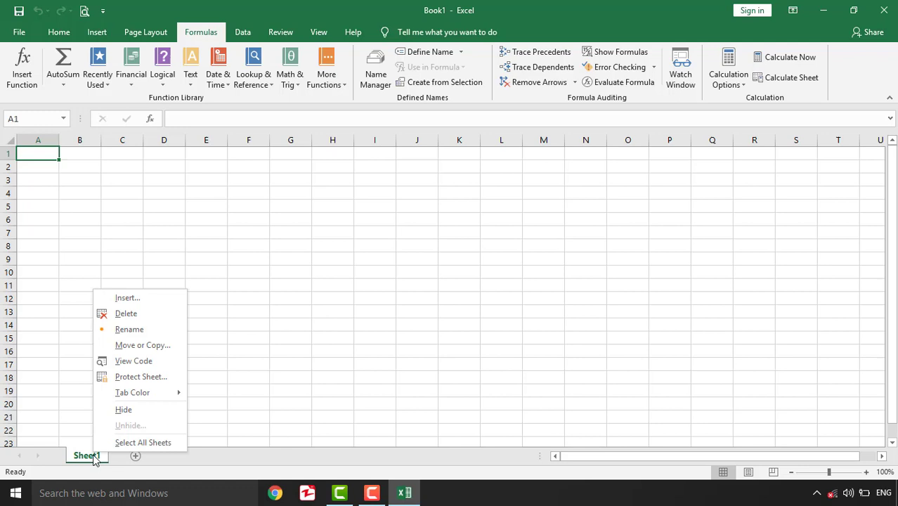
{"action": "left_click", "coordinate": [133, 328]}
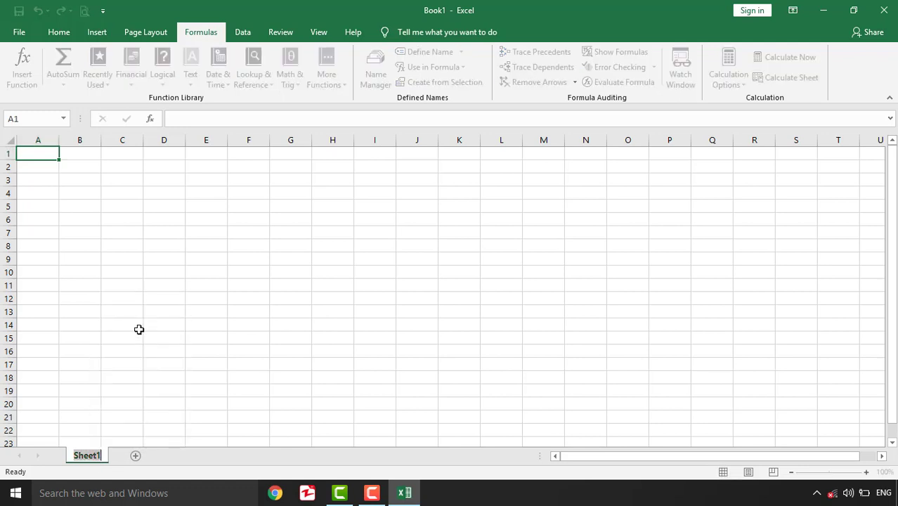
{"action": "type", "text": "MA"}
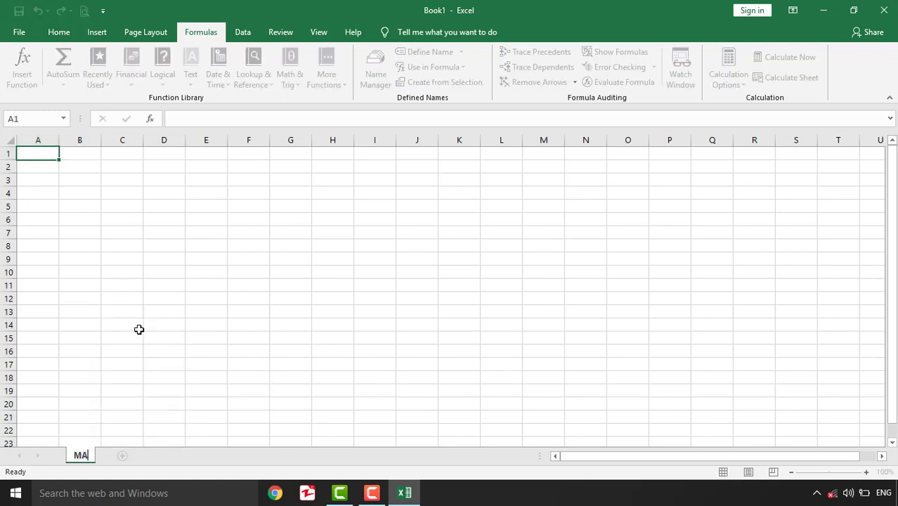
{"action": "type", "text": "th And Trig"}
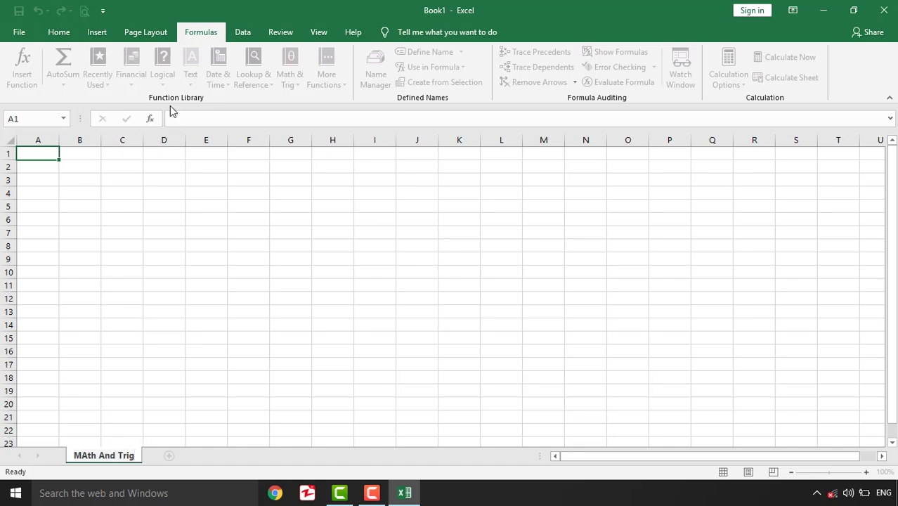
{"action": "left_click", "coordinate": [120, 220]}
{"action": "left_click", "coordinate": [128, 194]}
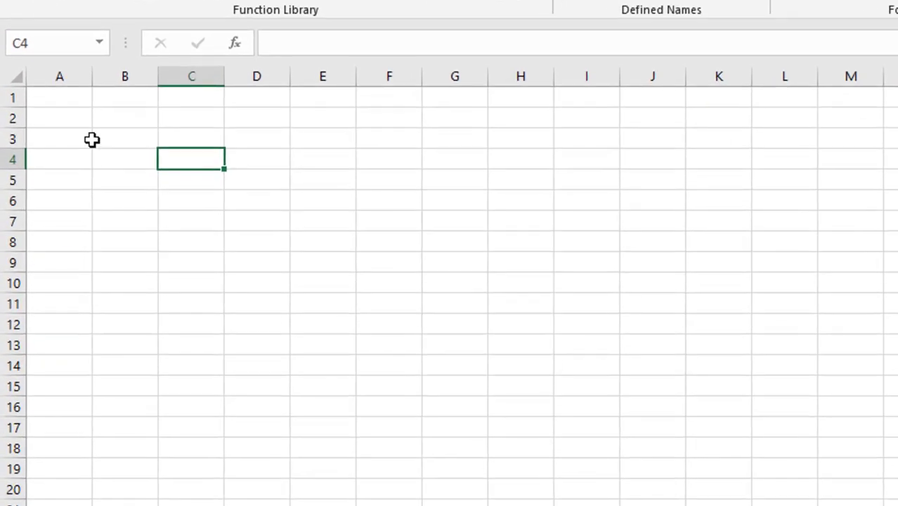
{"action": "left_click", "coordinate": [55, 180]}
{"action": "left_click", "coordinate": [144, 117]}
{"action": "left_click", "coordinate": [174, 158]}
{"action": "left_click", "coordinate": [144, 137]}
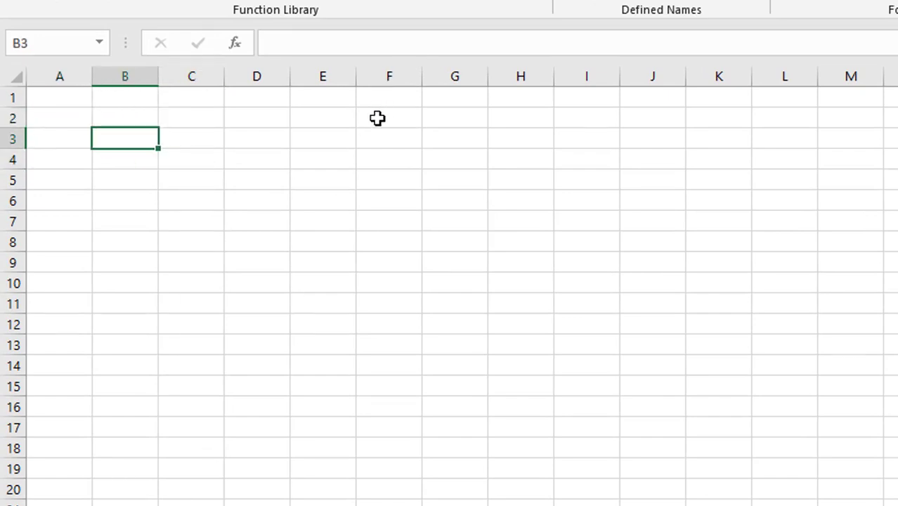
{"action": "left_click", "coordinate": [336, 113]}
{"action": "left_click", "coordinate": [263, 138]}
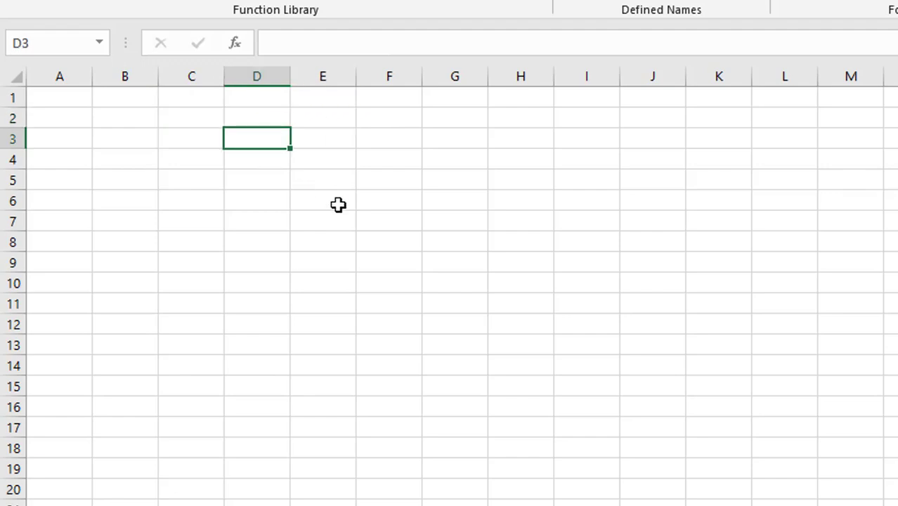
{"action": "left_click", "coordinate": [187, 121]}
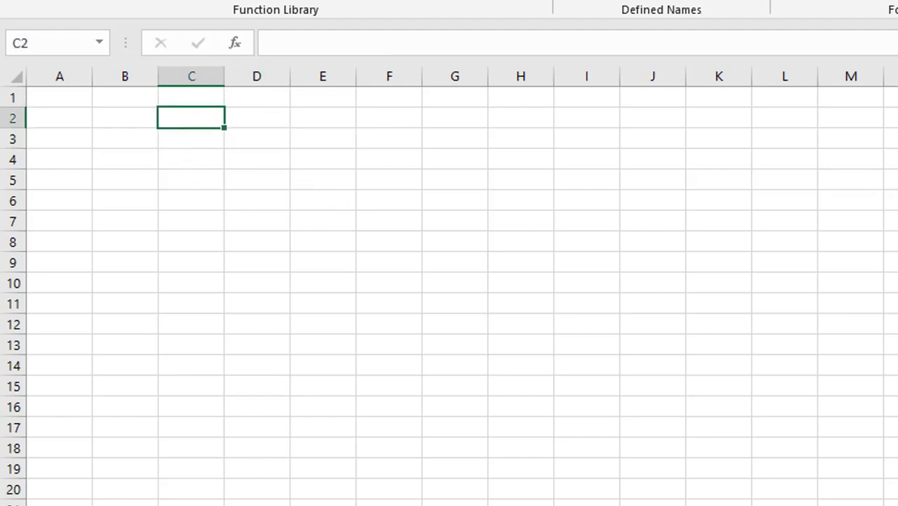
{"action": "key", "text": "Home"}
{"action": "key", "text": "Up"}
{"action": "right_click", "coordinate": [254, 505]}
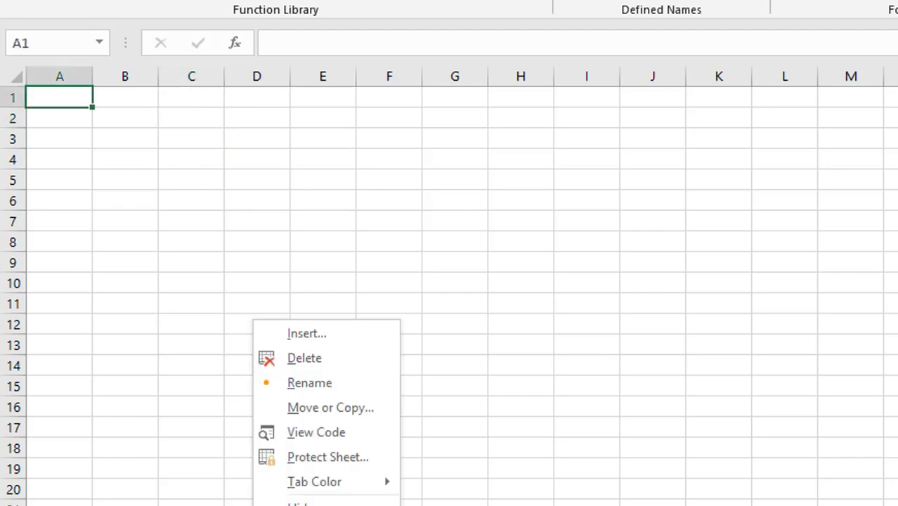
{"action": "left_click", "coordinate": [311, 385]}
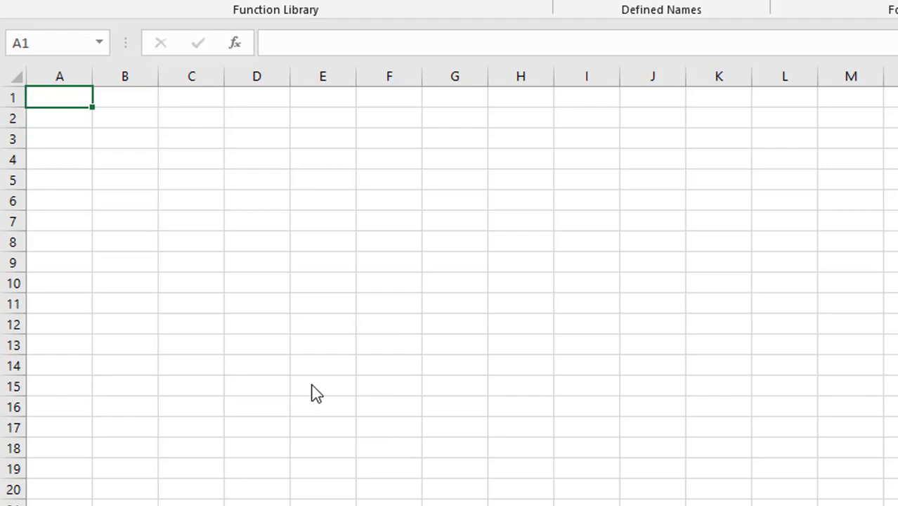
{"action": "key", "text": "Return"}
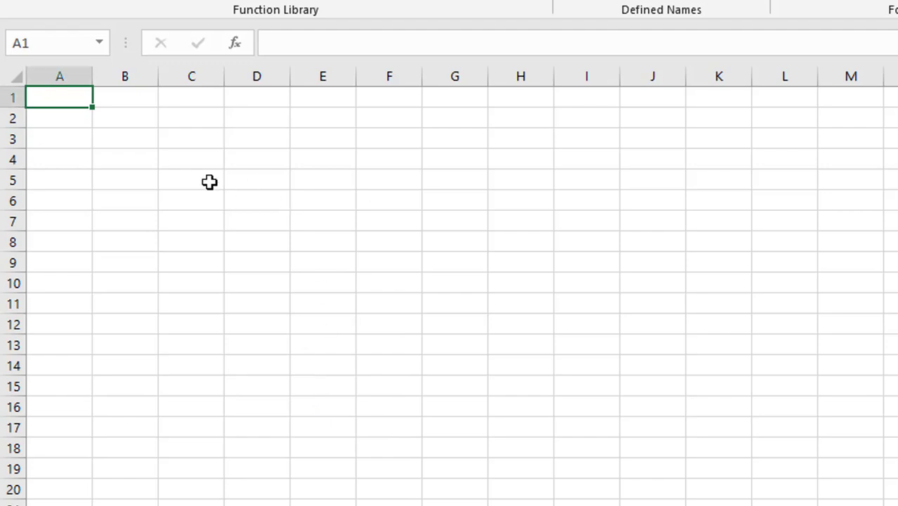
{"action": "left_click", "coordinate": [163, 125]}
{"action": "left_click", "coordinate": [90, 112]}
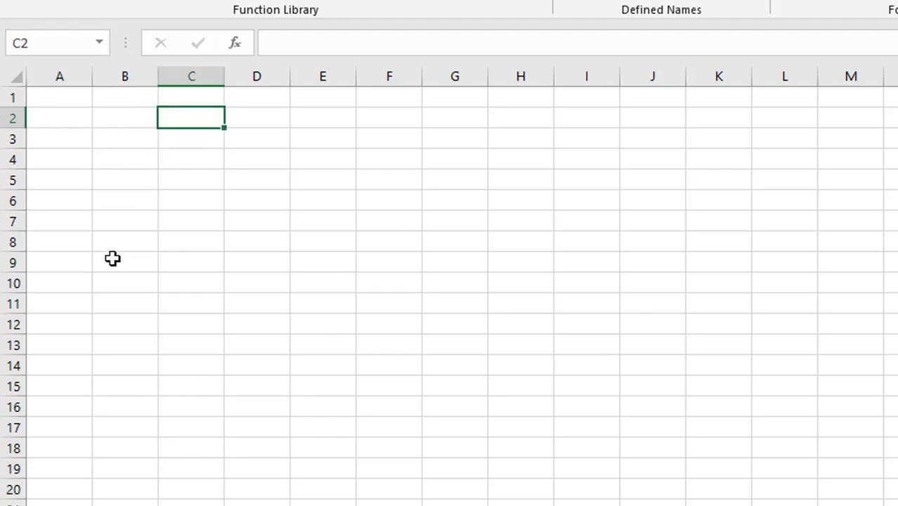
{"action": "left_click_drag", "start_coordinate": [76, 144], "coordinate": [55, 127]}
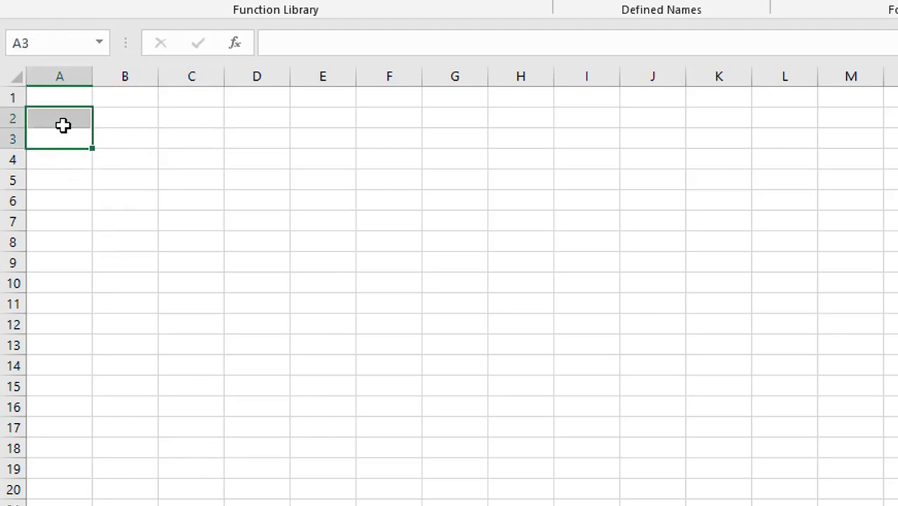
- Enter 45, 4, 45 and 45 into cells A2:A5
{"action": "left_click", "coordinate": [68, 125]}
{"action": "type", "text": "45"}
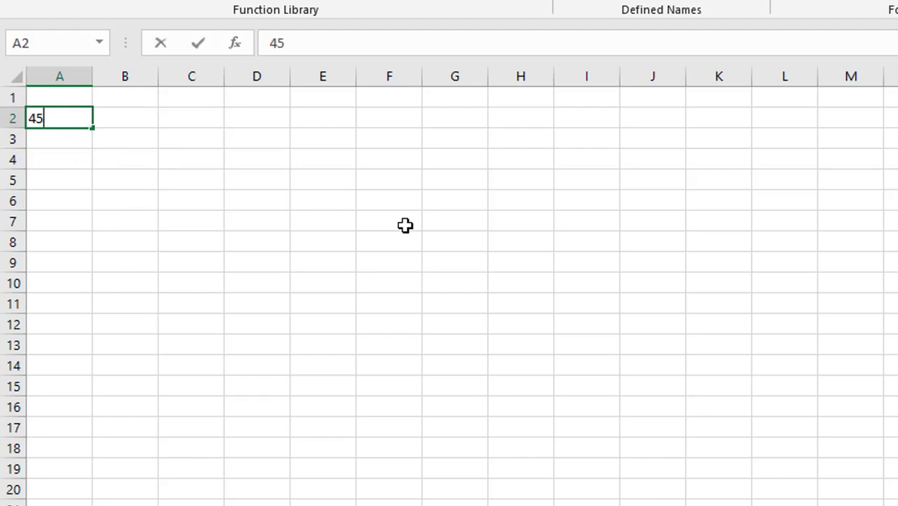
{"action": "key", "text": "Return"}
{"action": "type", "text": "4"}
{"action": "key", "text": "Return"}
{"action": "type", "text": "45"}
{"action": "key", "text": "Return"}
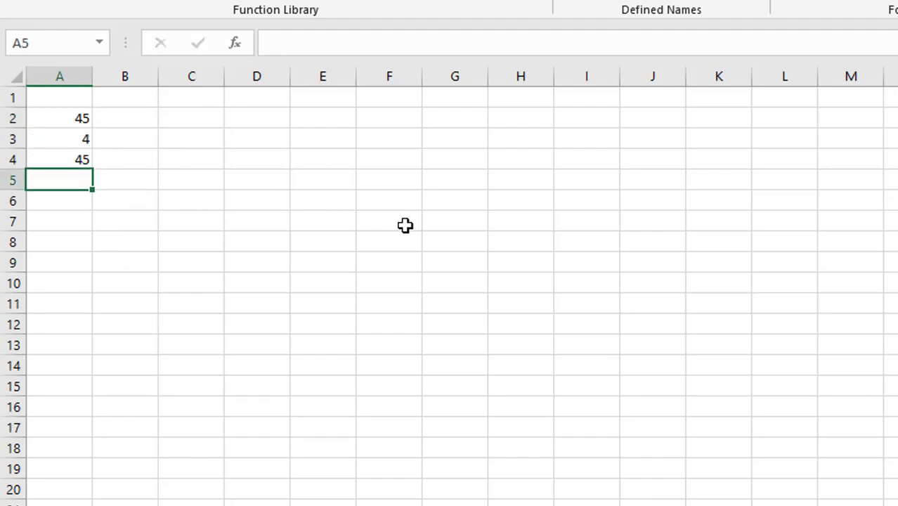
{"action": "type", "text": "45"}
{"action": "key", "text": "Return"}
- Enter 454, 45, 45, 45 into A6:A9 and AutoSum them in A10 to get 728
{"action": "type", "text": "454"}
{"action": "key", "text": "Return"}
{"action": "type", "text": "45"}
{"action": "key", "text": "Return"}
{"action": "type", "text": "45"}
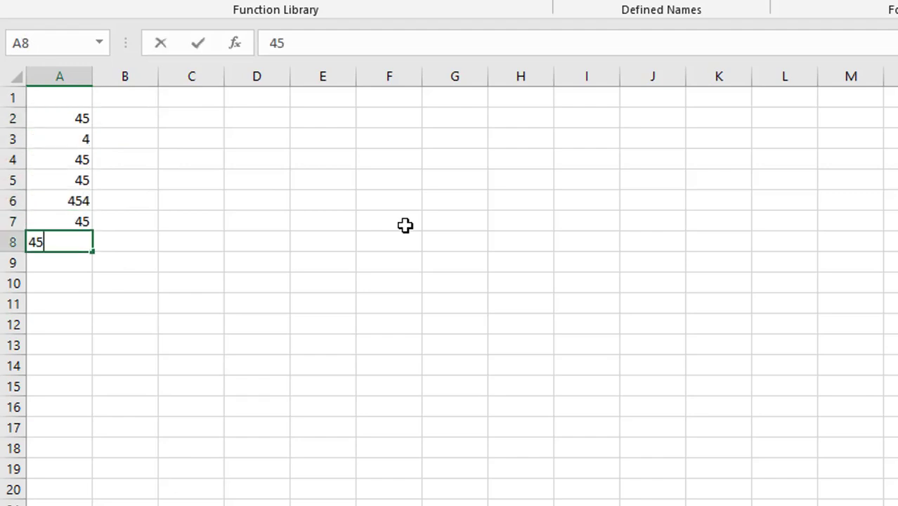
{"action": "key", "text": "Return"}
{"action": "type", "text": "45"}
{"action": "key", "text": "Return"}
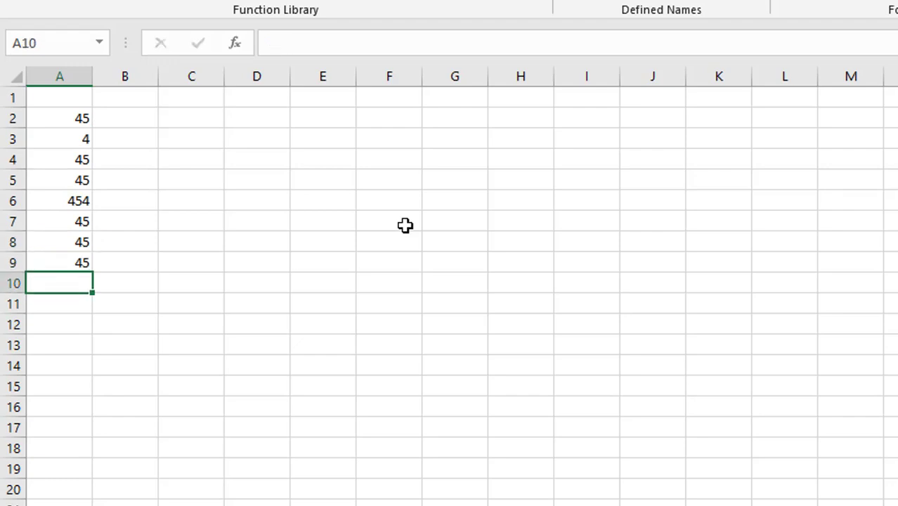
{"action": "key", "text": "alt+equal"}
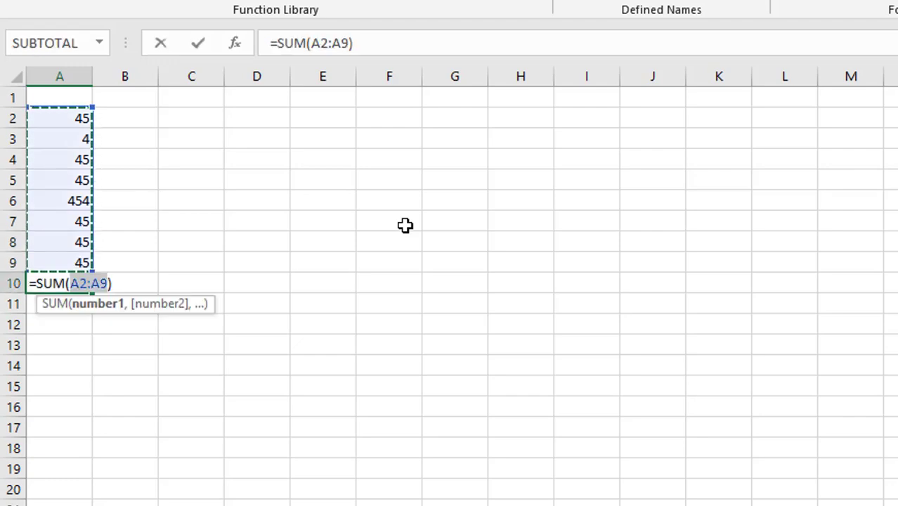
{"action": "key", "text": "Return"}
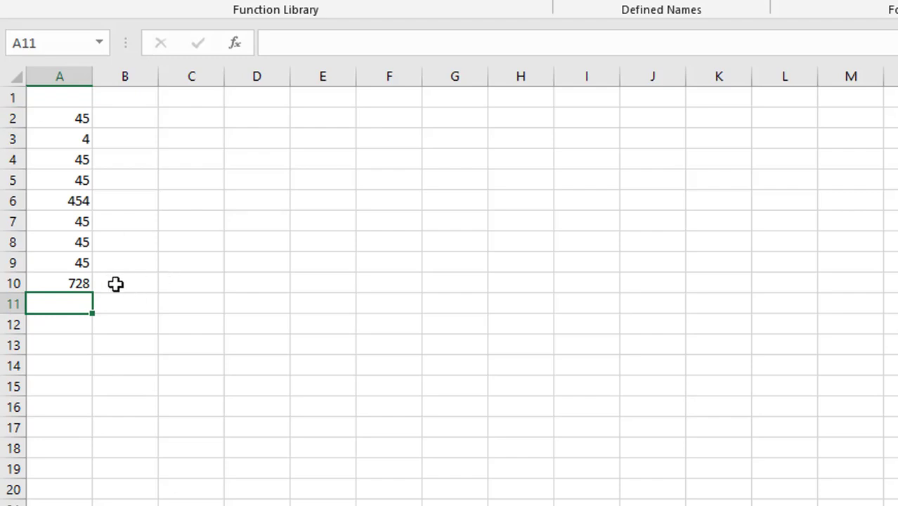
- Re-enter the total in A10 as =SUM(A2:A9)
{"action": "left_click", "coordinate": [95, 285]}
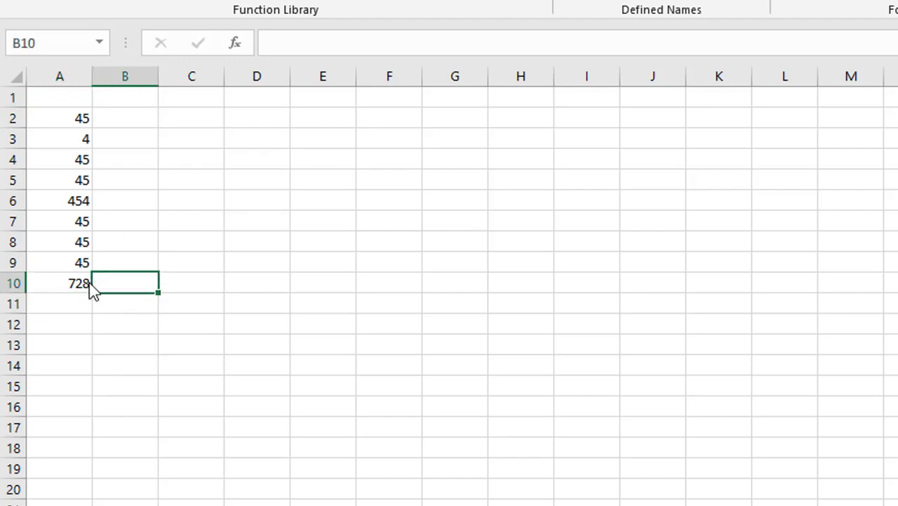
{"action": "left_click", "coordinate": [90, 285]}
{"action": "type", "text": "=sum"}
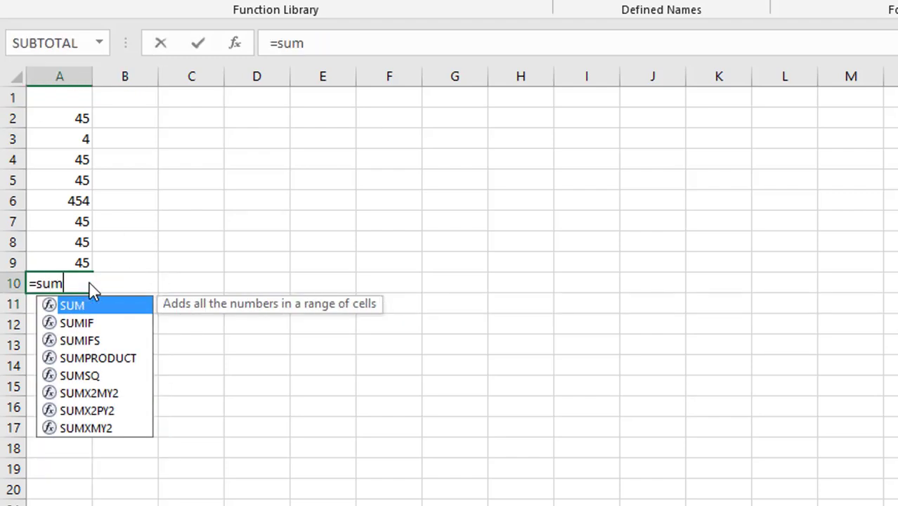
{"action": "type", "text": "("}
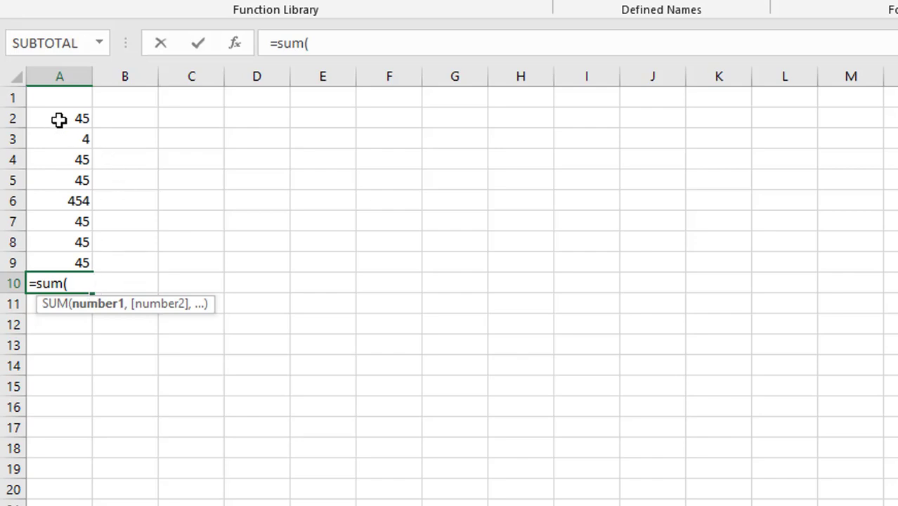
{"action": "left_click_drag", "start_coordinate": [58, 120], "coordinate": [54, 266]}
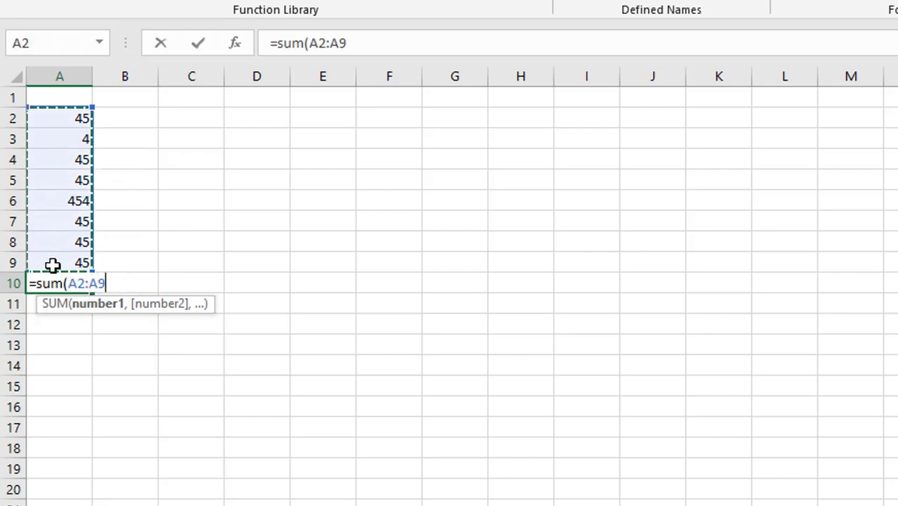
{"action": "key", "text": "Return"}
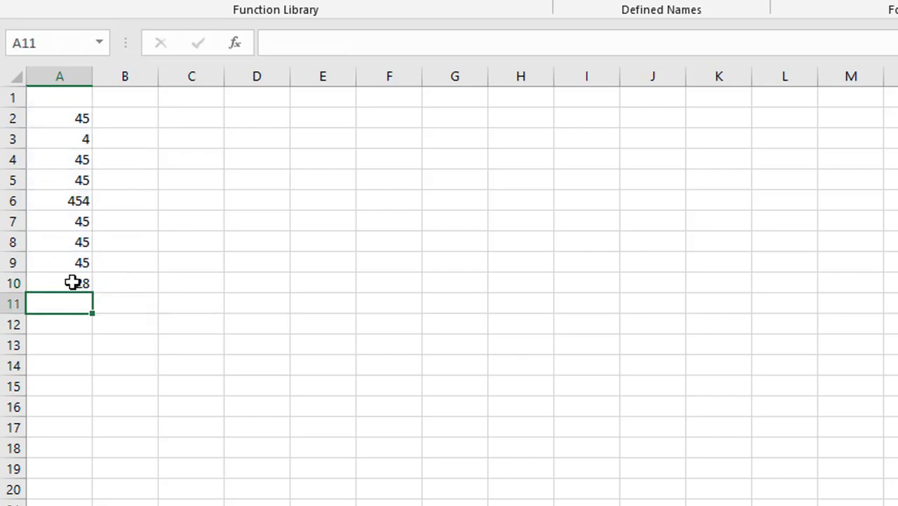
{"action": "left_click", "coordinate": [73, 282]}
- Change A3 to 45 so the A10 total updates to 769
{"action": "left_click", "coordinate": [67, 141]}
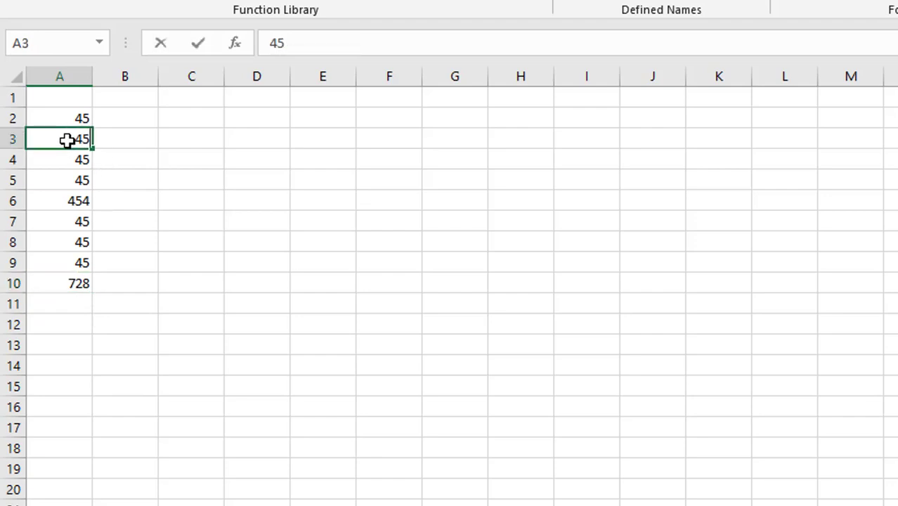
{"action": "key", "text": "Return"}
{"action": "left_click", "coordinate": [65, 284]}
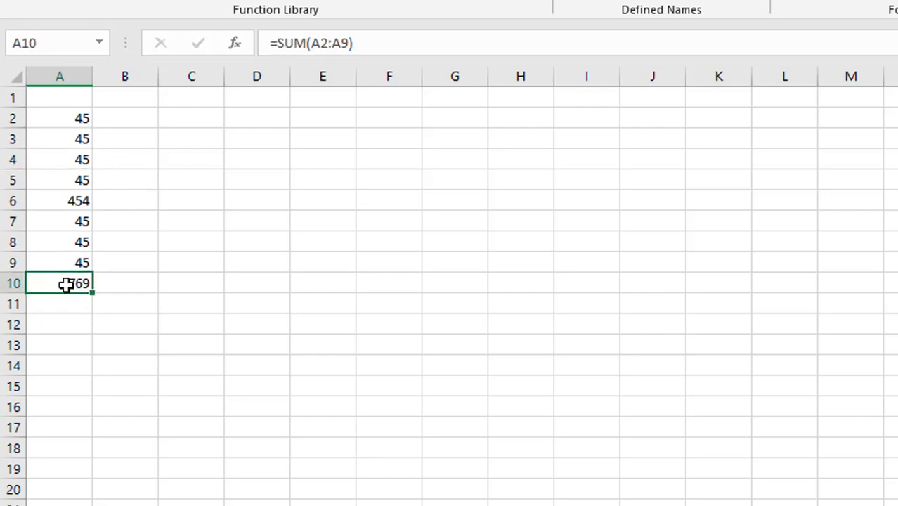
{"action": "left_click", "coordinate": [152, 281]}
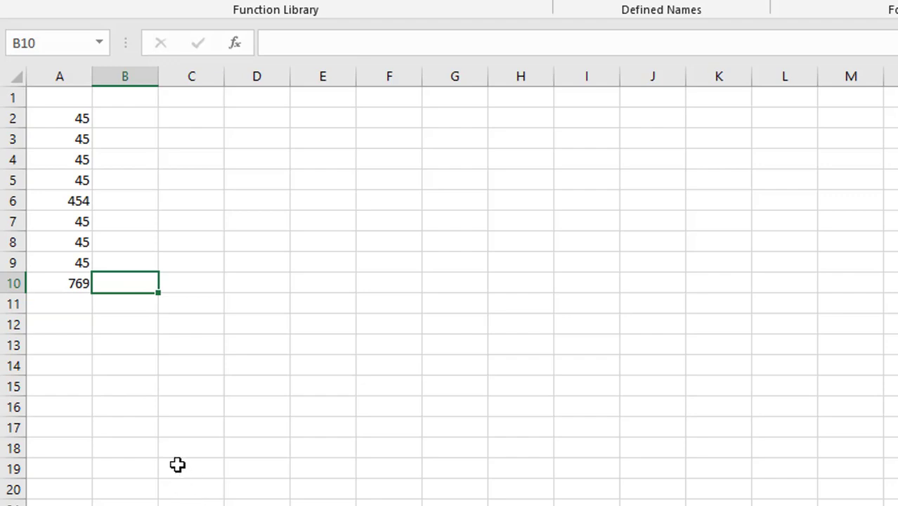
{"action": "left_click", "coordinate": [64, 100]}
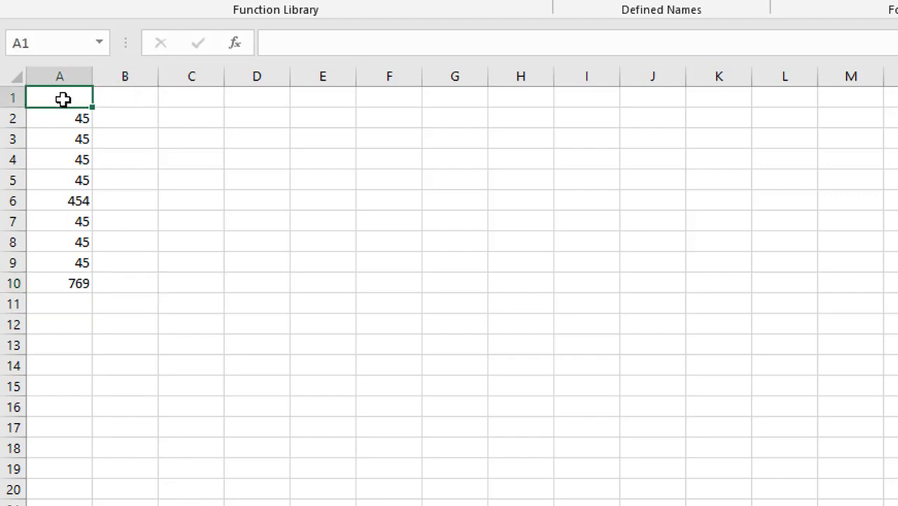
- Enter Sum in A1, then clear all of column A's data
{"action": "type", "text": "Sum"}
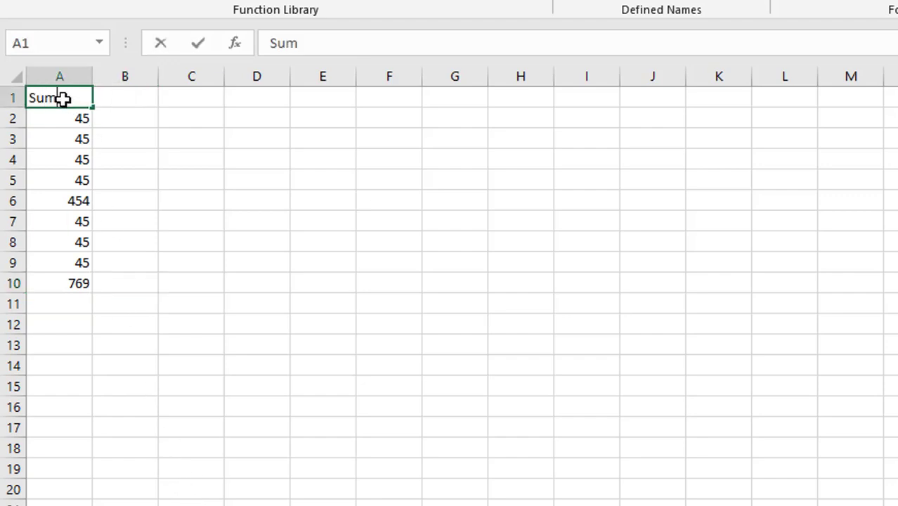
{"action": "key", "text": "Return"}
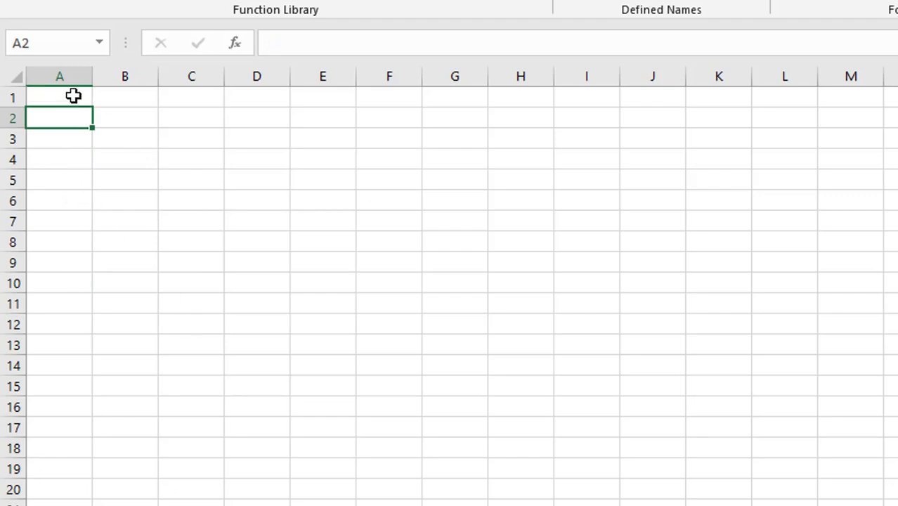
{"action": "left_click", "coordinate": [74, 96]}
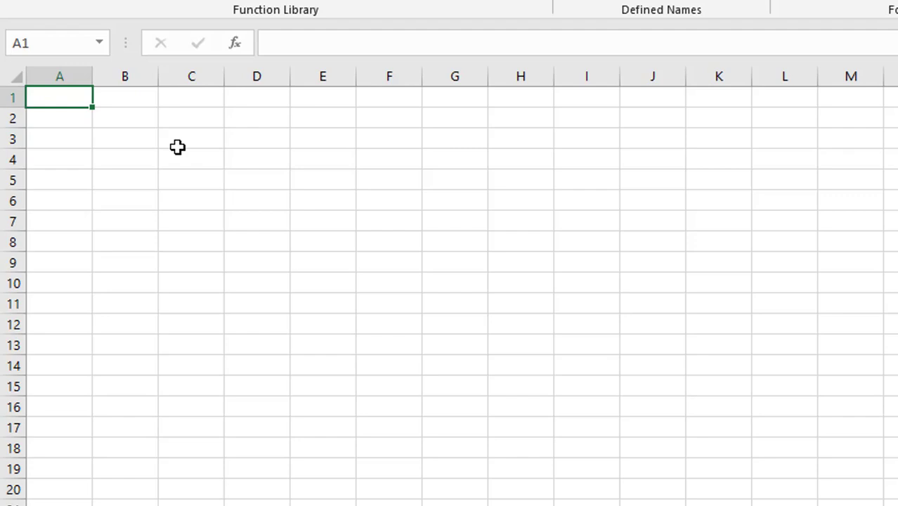
- Add a Count heading in A1 and enter 45, 54, 44, 544, 454 in A2:A6
{"action": "type", "text": "COunt"}
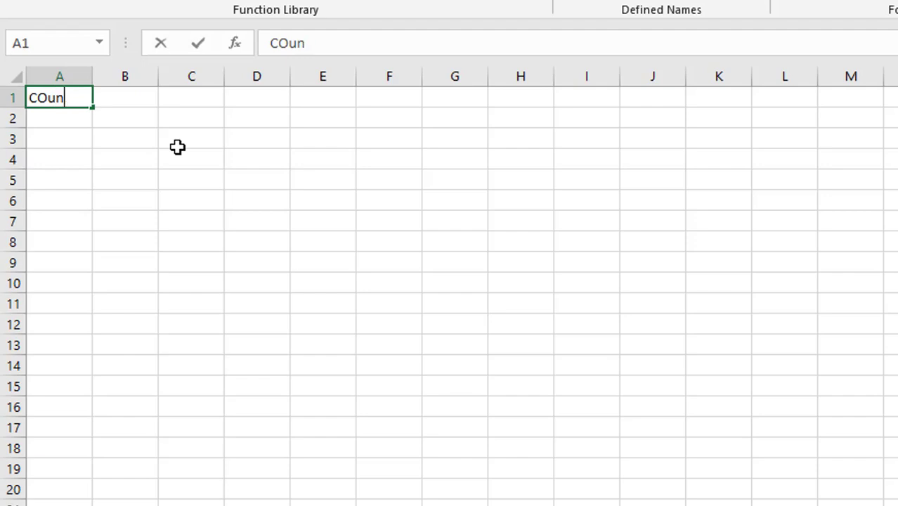
{"action": "key", "text": "BackSpace"}
{"action": "key", "text": "BackSpace"}
{"action": "key", "text": "BackSpace"}
{"action": "type", "text": "ount"}
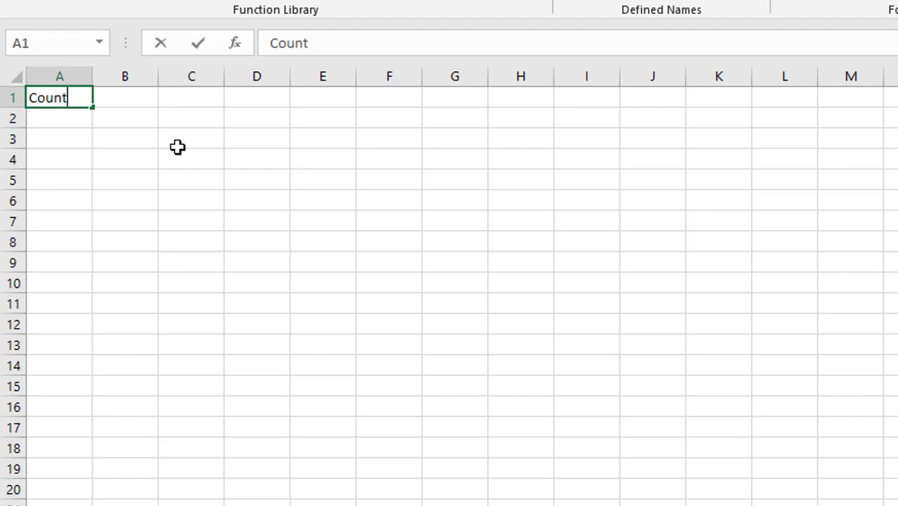
{"action": "key", "text": "Return"}
{"action": "type", "text": "45"}
{"action": "key", "text": "Return"}
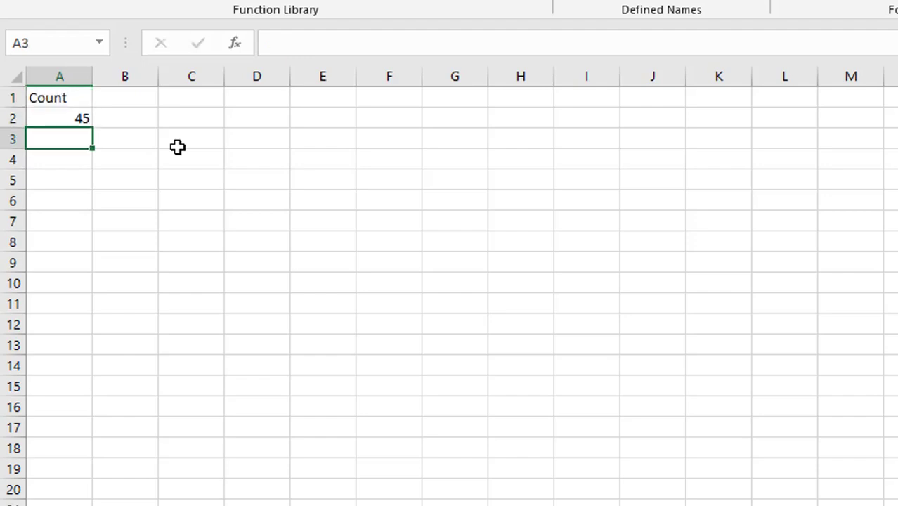
{"action": "type", "text": "54"}
{"action": "key", "text": "Return"}
{"action": "type", "text": "44"}
{"action": "key", "text": "Return"}
{"action": "type", "text": "544"}
{"action": "key", "text": "Return"}
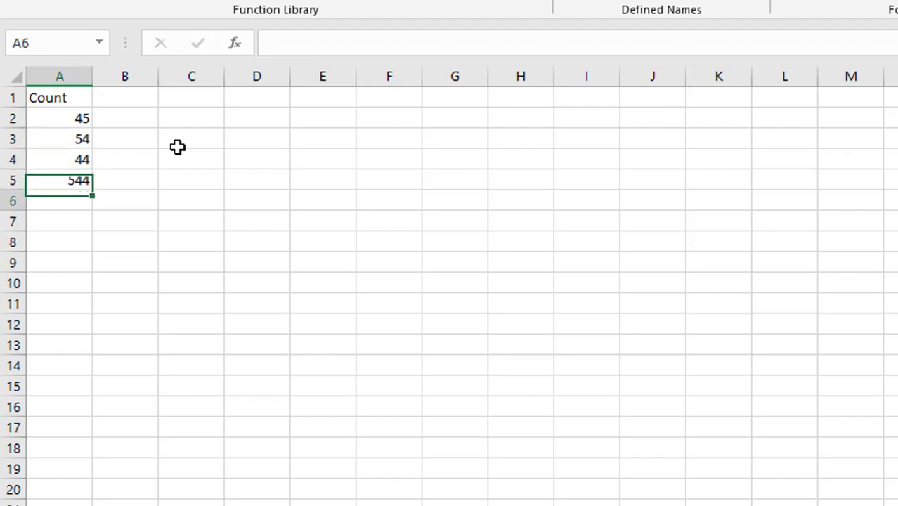
{"action": "type", "text": "454"}
{"action": "key", "text": "Return"}
- Enter 45, 4854, 45, 454, 45, 45, 45, 54 into A7:A14
{"action": "type", "text": "45"}
{"action": "key", "text": "Return"}
{"action": "type", "text": "4854"}
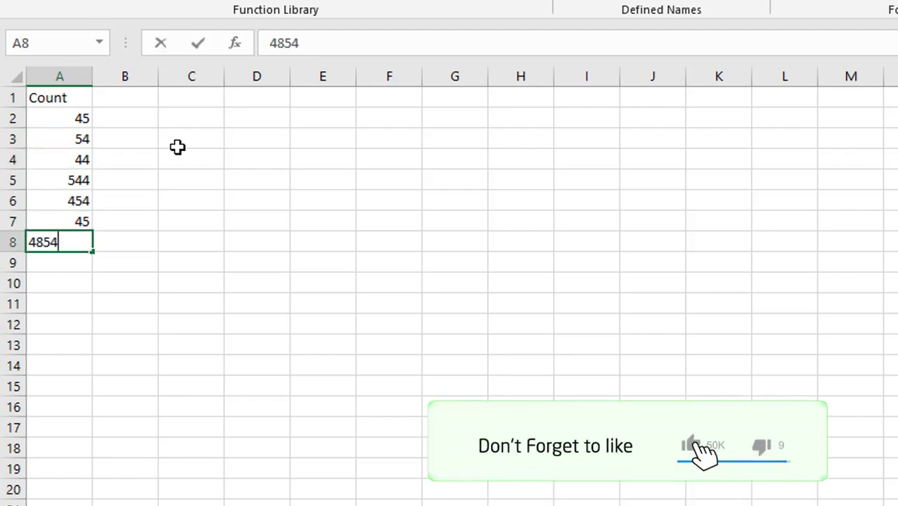
{"action": "key", "text": "Return"}
{"action": "type", "text": "45"}
{"action": "key", "text": "Return"}
{"action": "type", "text": "454"}
{"action": "key", "text": "Return"}
{"action": "type", "text": "45"}
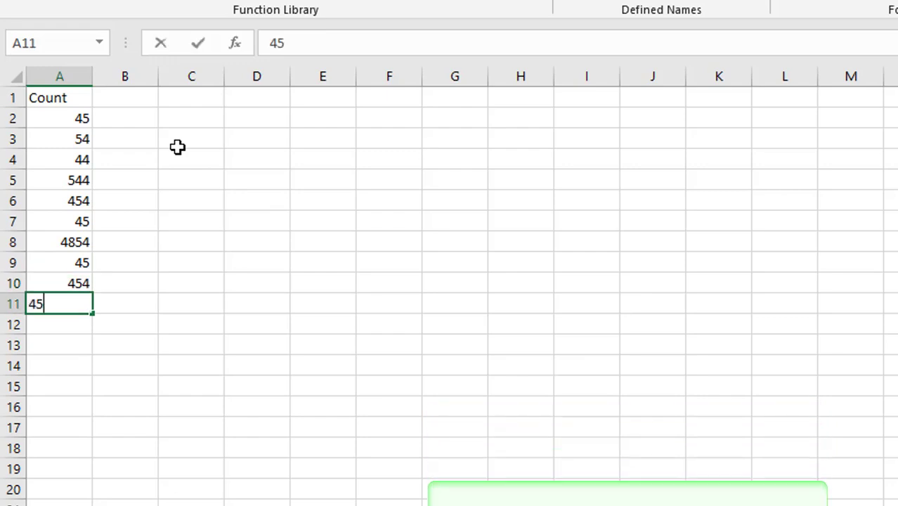
{"action": "key", "text": "Return"}
{"action": "type", "text": "45"}
{"action": "key", "text": "ctrl+Return"}
{"action": "key", "text": "Return"}
{"action": "type", "text": "45"}
{"action": "key", "text": "Return"}
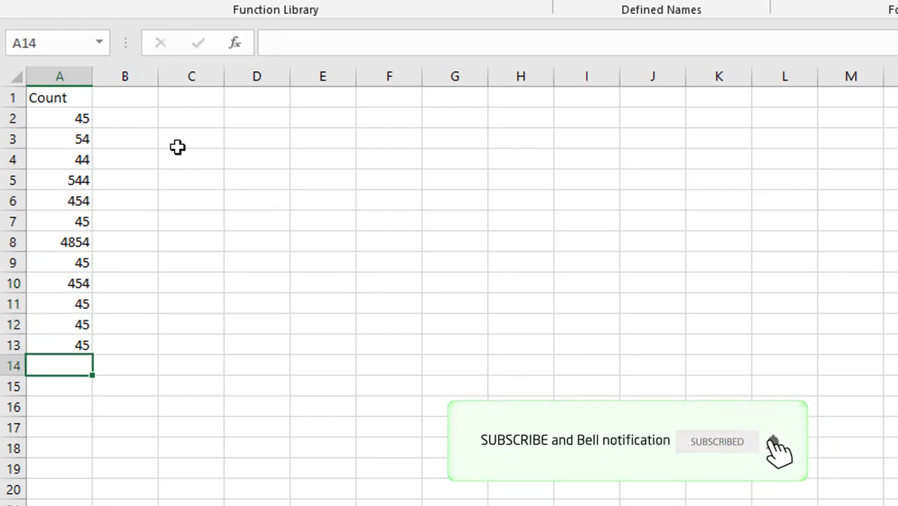
{"action": "type", "text": "54"}
{"action": "key", "text": "Return"}
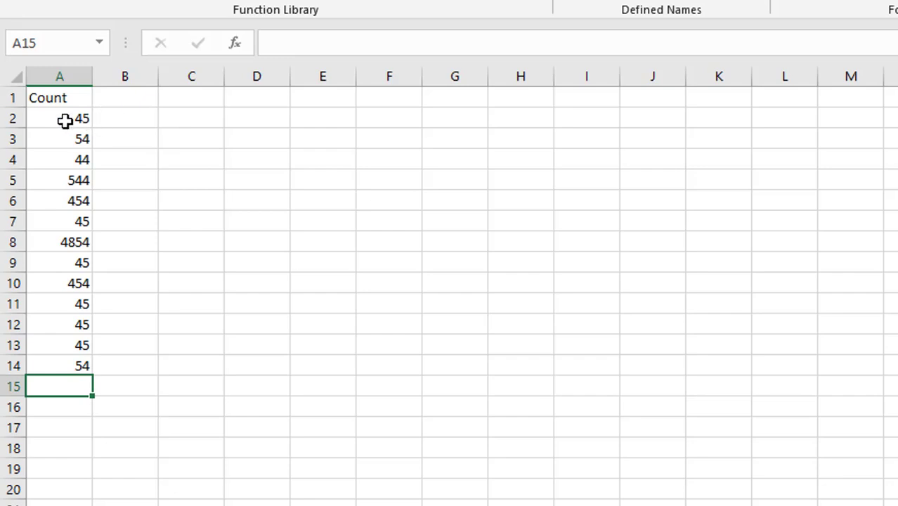
- Enter =COUNT(A2:A14) in A15, which returns 13
{"action": "left_click_drag", "start_coordinate": [64, 118], "coordinate": [75, 363]}
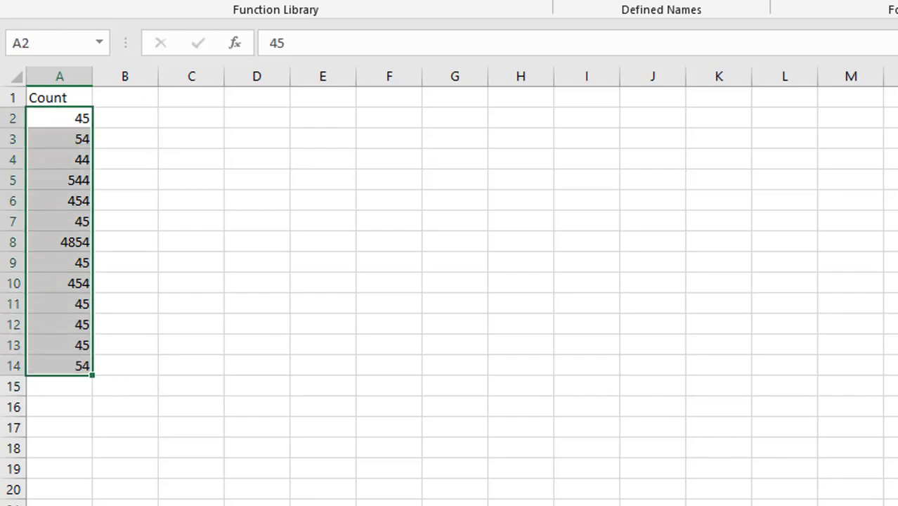
{"action": "left_click", "coordinate": [73, 388]}
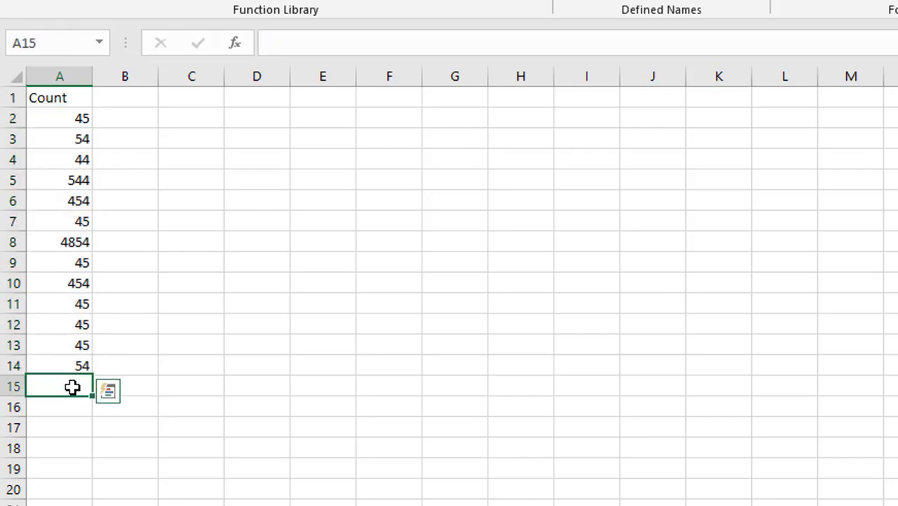
{"action": "type", "text": "="}
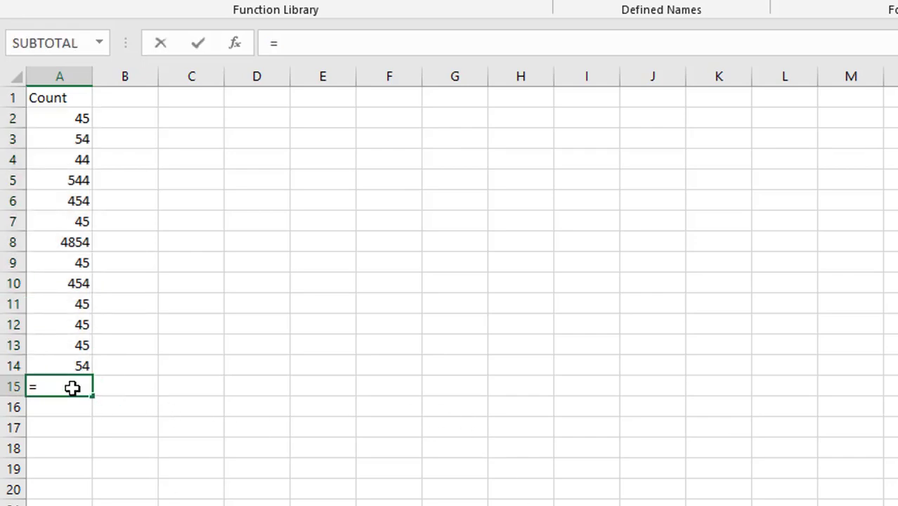
{"action": "type", "text": "count"}
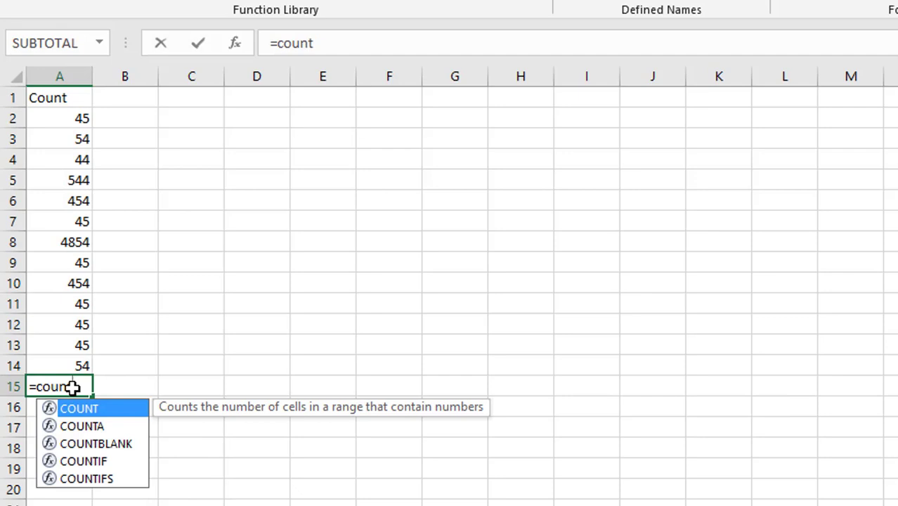
{"action": "type", "text": "("}
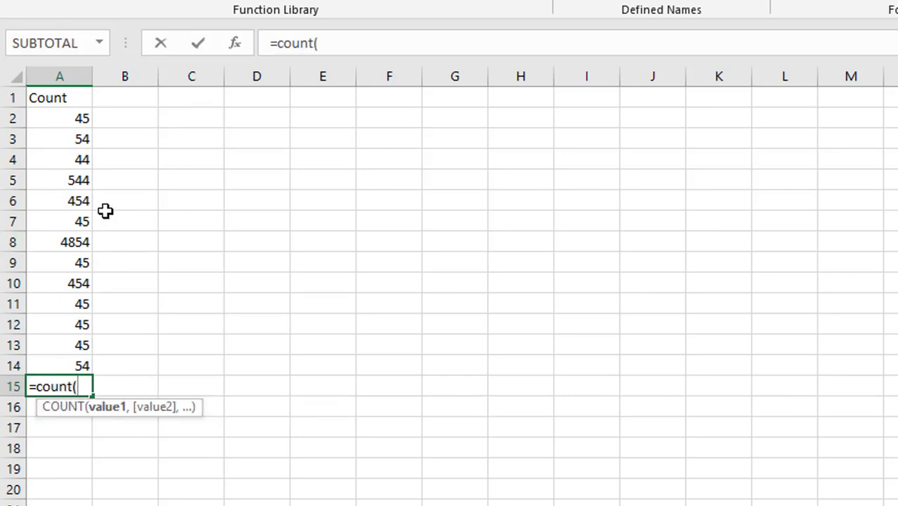
{"action": "left_click_drag", "start_coordinate": [72, 119], "coordinate": [61, 359]}
{"action": "key", "text": "Return"}
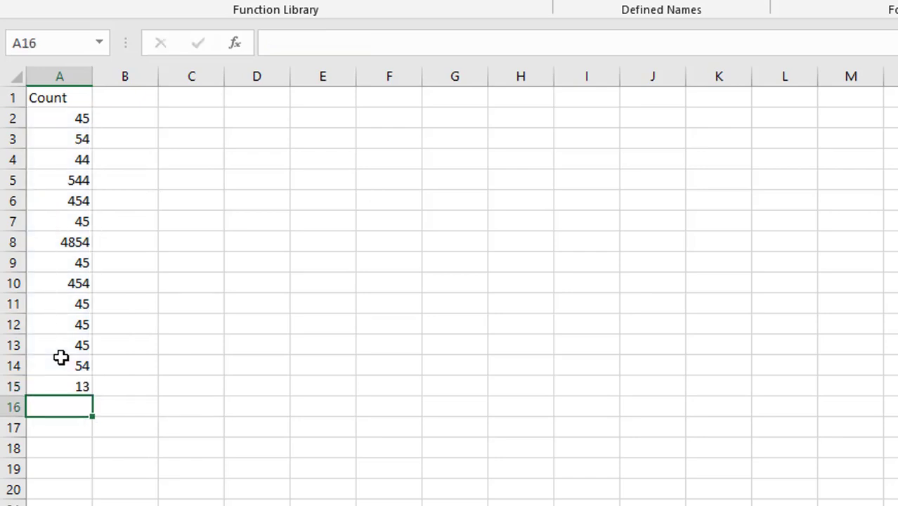
{"action": "left_click", "coordinate": [71, 381]}
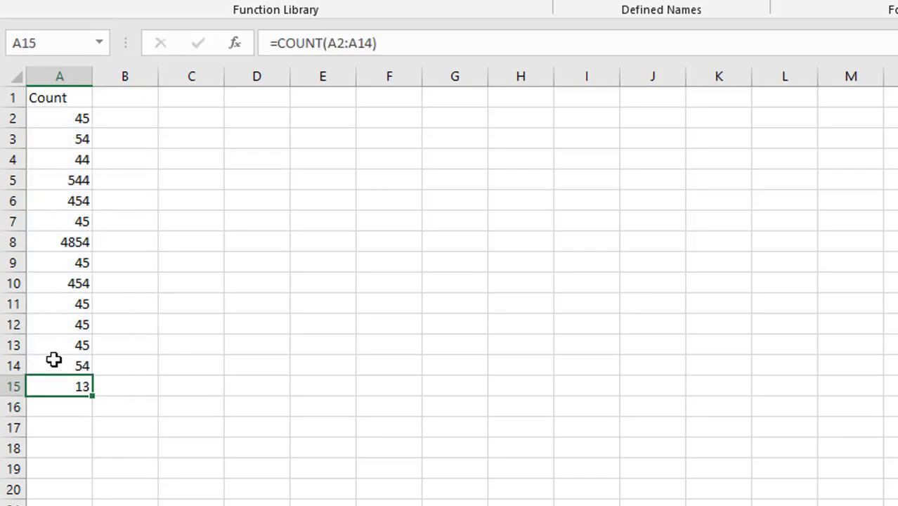
{"action": "left_click_drag", "start_coordinate": [73, 118], "coordinate": [64, 364]}
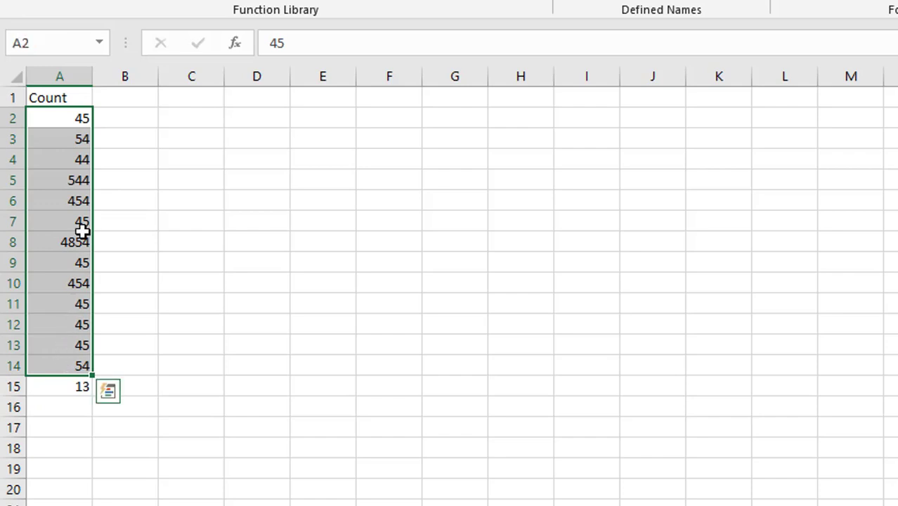
{"action": "left_click", "coordinate": [116, 99]}
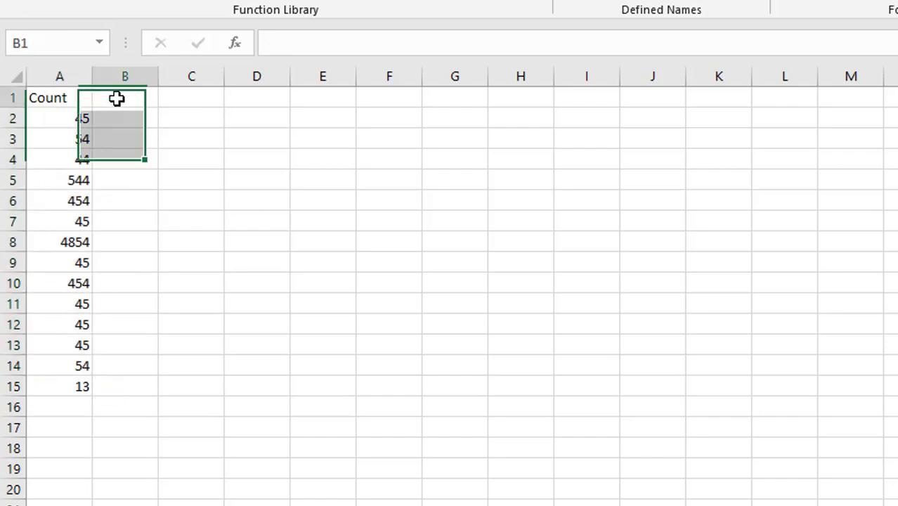
- Replace A7 and A10 with text to watch the count drop, then undo the edits
{"action": "left_click", "coordinate": [62, 222]}
{"action": "type", "text": "ah"}
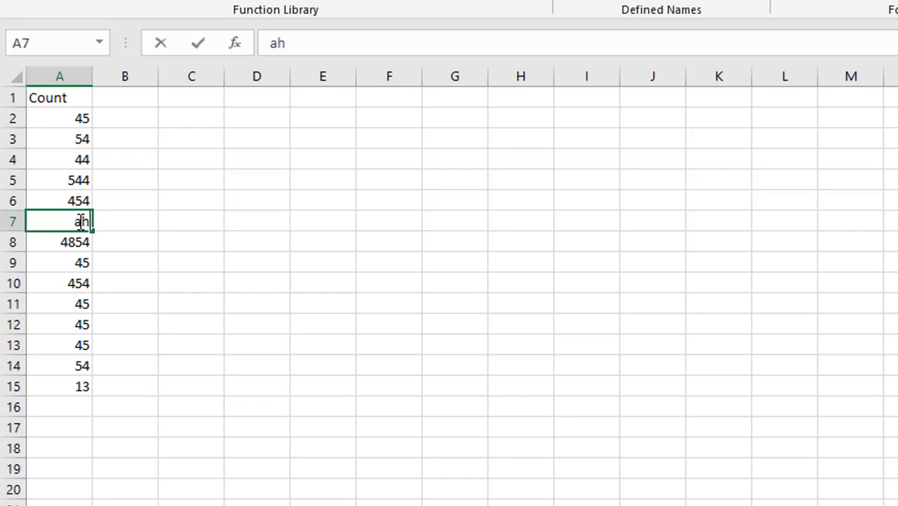
{"action": "key", "text": "Return"}
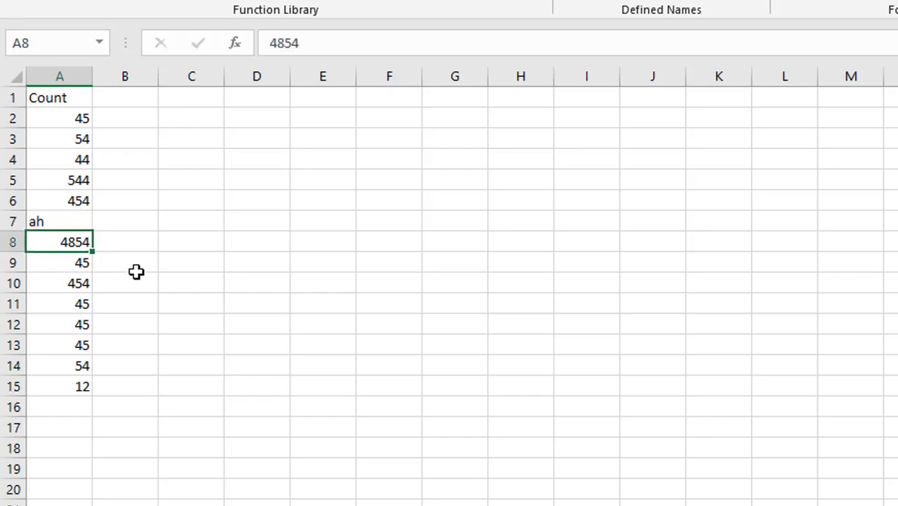
{"action": "left_click", "coordinate": [76, 389]}
{"action": "left_click", "coordinate": [68, 287]}
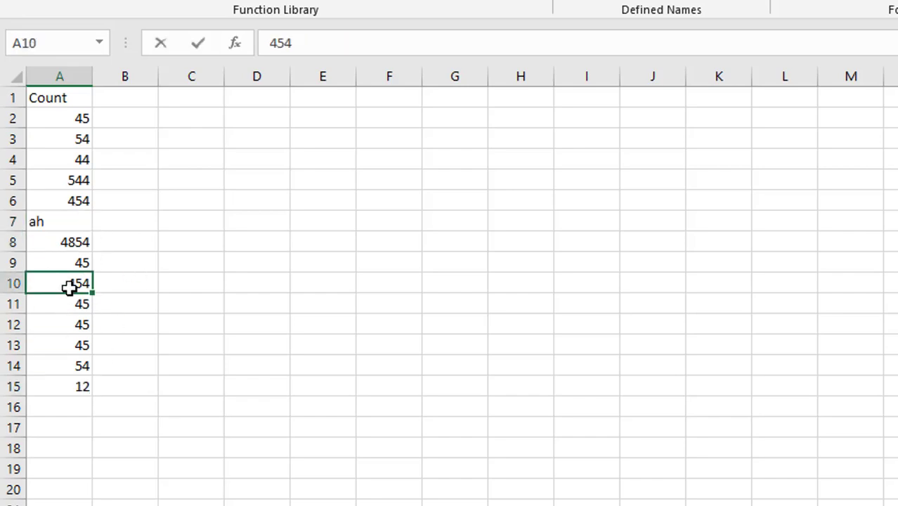
{"action": "type", "text": "as"}
{"action": "key", "text": "Return"}
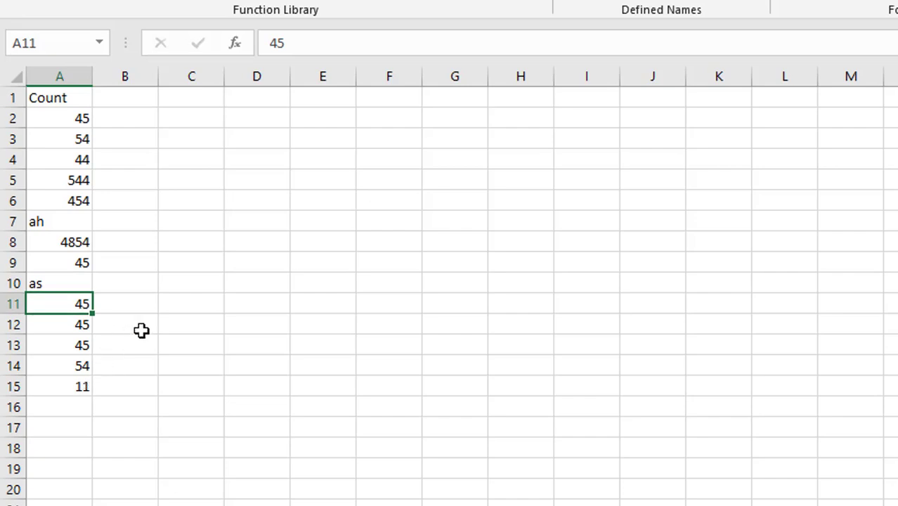
{"action": "key", "text": "ctrl+z"}
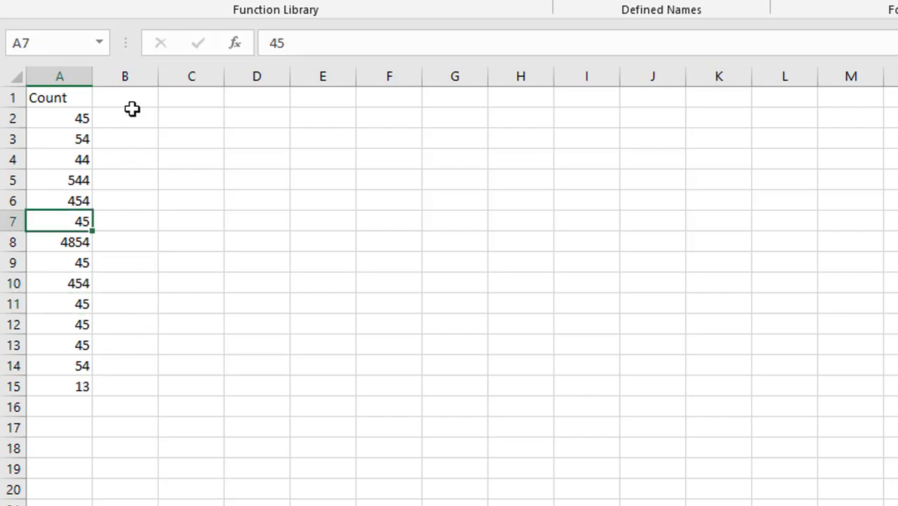
{"action": "left_click", "coordinate": [132, 95]}
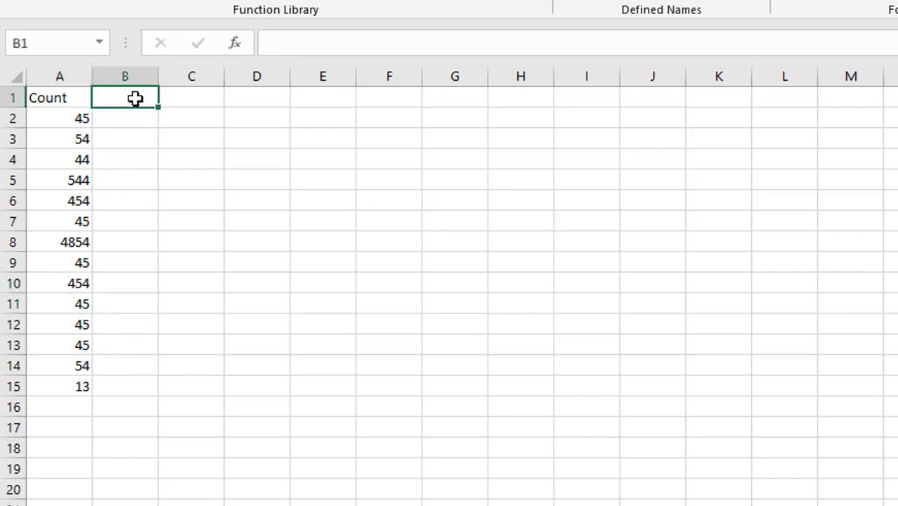
- Add a Count A heading in B1, 4684 in B2, and text entries 2ad, ad, sdf, sdf
{"action": "type", "text": "Count A"}
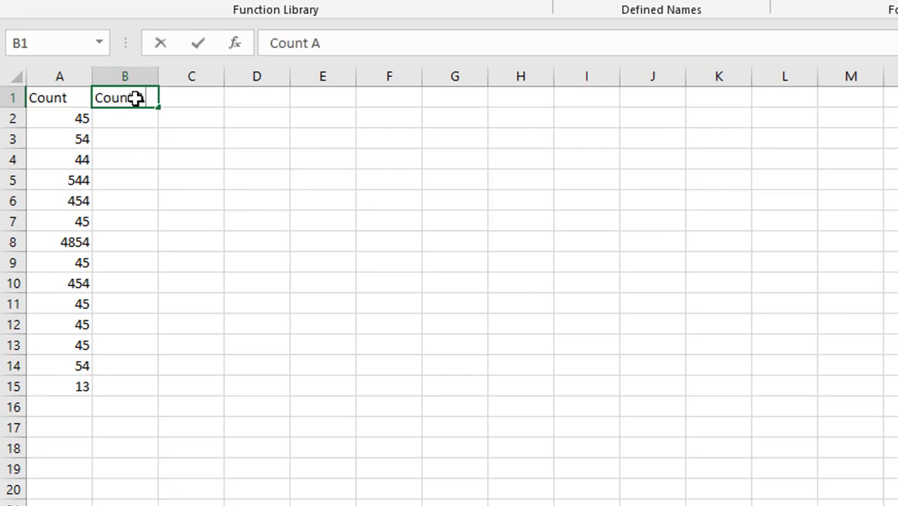
{"action": "key", "text": "Return"}
{"action": "type", "text": "4684"}
{"action": "key", "text": "Return"}
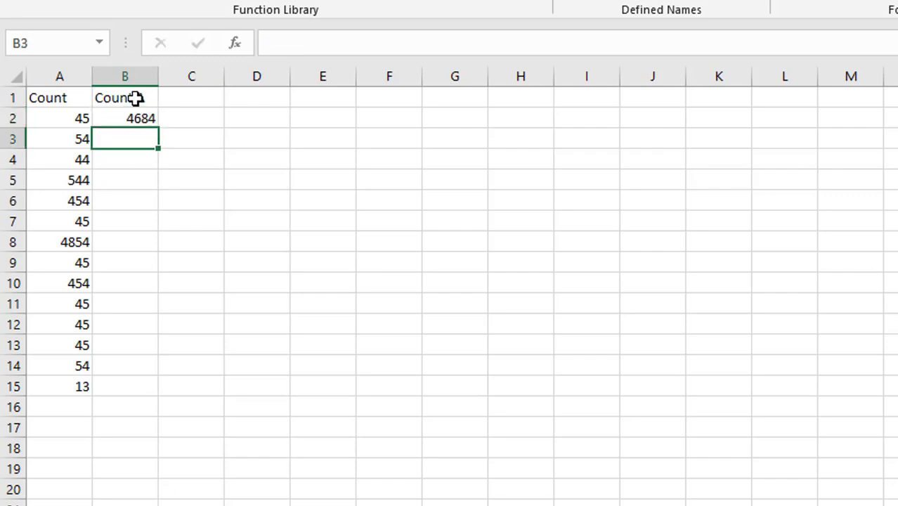
{"action": "key", "text": "Return"}
{"action": "type", "text": "2ad"}
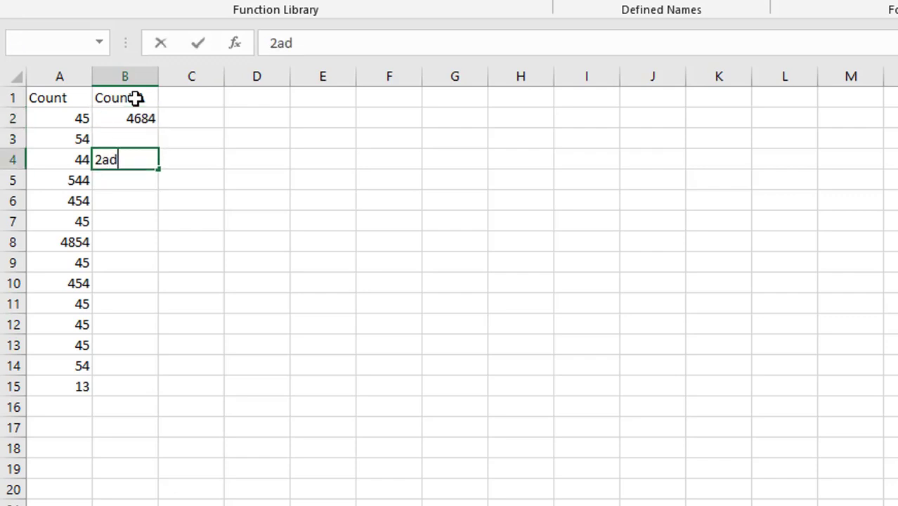
{"action": "key", "text": "Return"}
{"action": "type", "text": "a"}
{"action": "key", "text": "Return"}
{"action": "key", "text": "Return"}
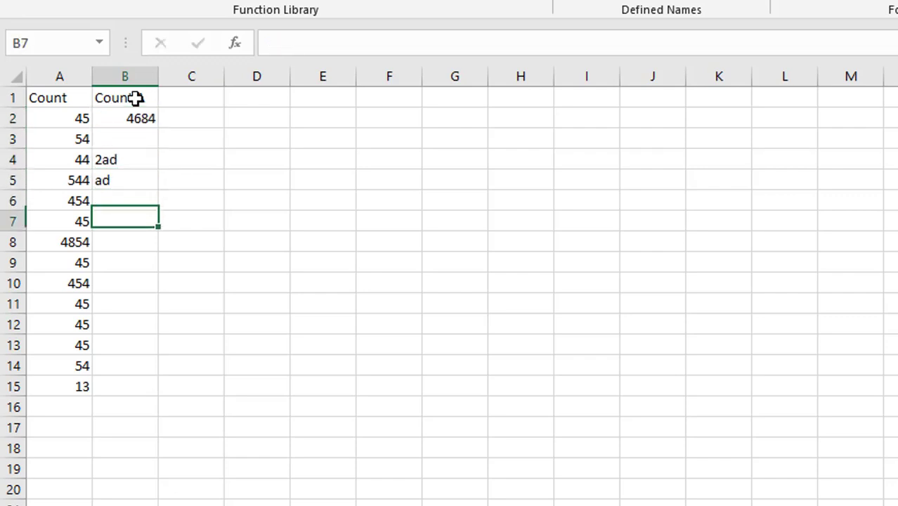
{"action": "type", "text": "sdf"}
{"action": "key", "text": "Return"}
{"action": "type", "text": "sdf"}
{"action": "key", "text": "Return"}
- Enter 54 and 45s down to B14, and fill the gaps with asd and sadas
{"action": "type", "text": "54"}
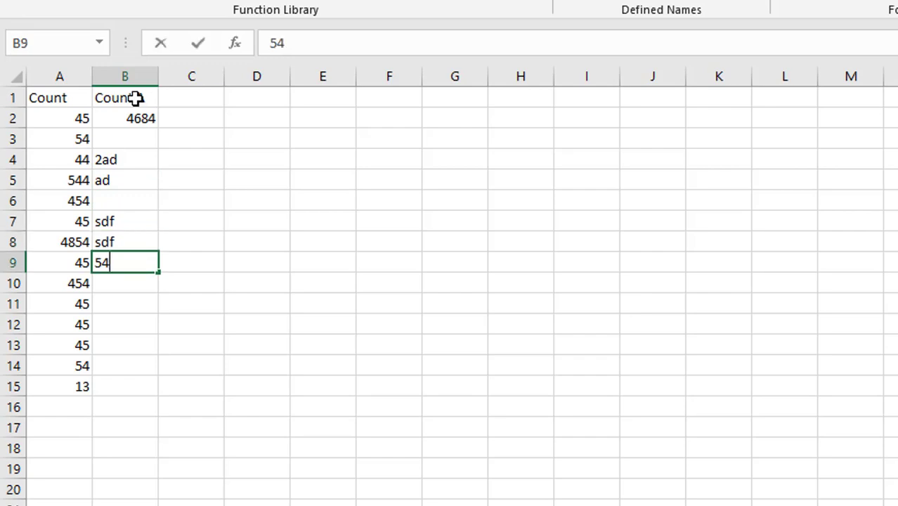
{"action": "key", "text": "Return"}
{"action": "type", "text": "45"}
{"action": "key", "text": "Return"}
{"action": "type", "text": "45"}
{"action": "key", "text": "Return"}
{"action": "key", "text": "Return"}
{"action": "type", "text": "4"}
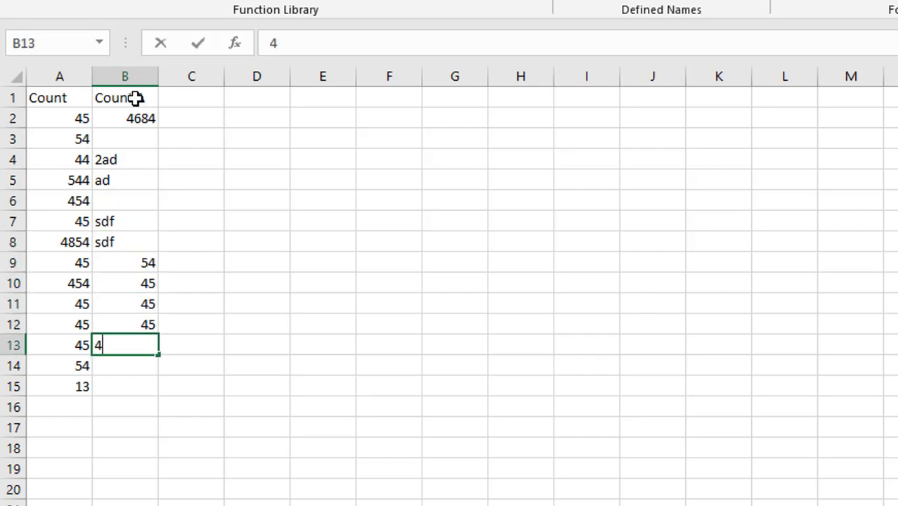
{"action": "key", "text": "Return"}
{"action": "type", "text": "45"}
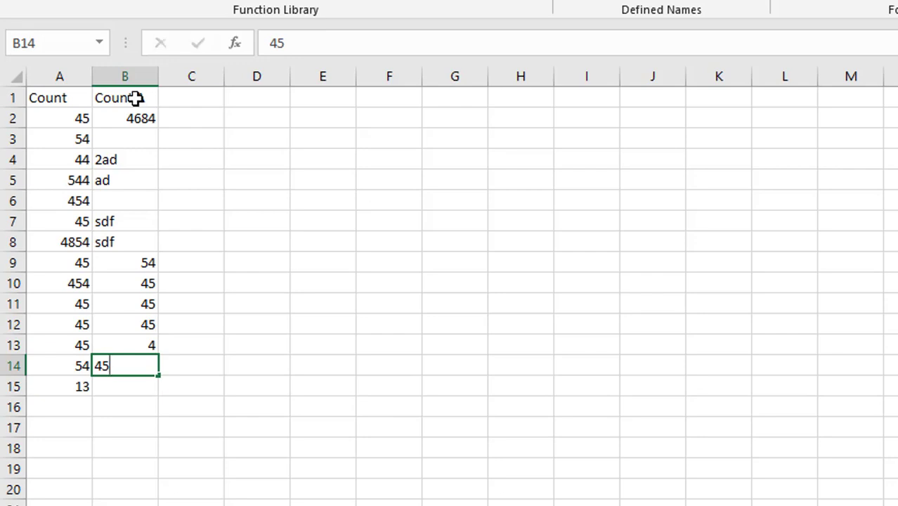
{"action": "key", "text": "Return"}
{"action": "key", "text": "Up"}
{"action": "key", "text": "Up"}
{"action": "key", "text": "Up"}
{"action": "key", "text": "Up"}
{"action": "key", "text": "Up"}
{"action": "key", "text": "Up"}
{"action": "key", "text": "Up"}
{"action": "key", "text": "Up"}
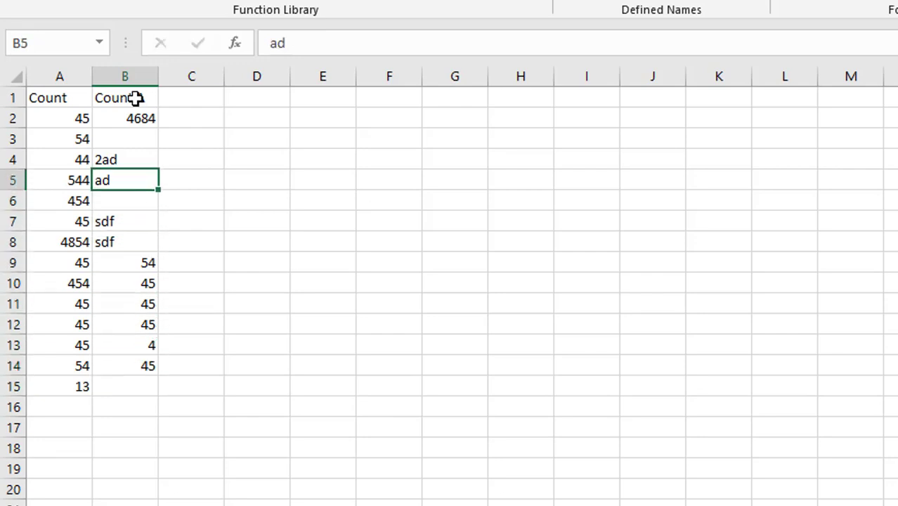
{"action": "key", "text": "Down"}
{"action": "type", "text": "asd"}
{"action": "key", "text": "Up"}
{"action": "key", "text": "Up"}
{"action": "key", "text": "Up"}
{"action": "type", "text": "sada"}
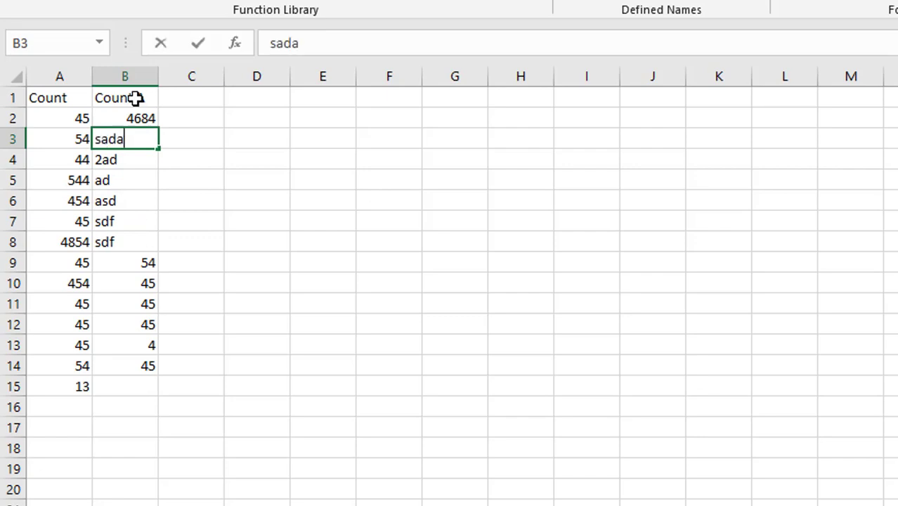
{"action": "key", "text": "Return"}
{"action": "key", "text": "Down"}
{"action": "key", "text": "Down"}
{"action": "key", "text": "Down"}
{"action": "key", "text": "Down"}
{"action": "key", "text": "Down"}
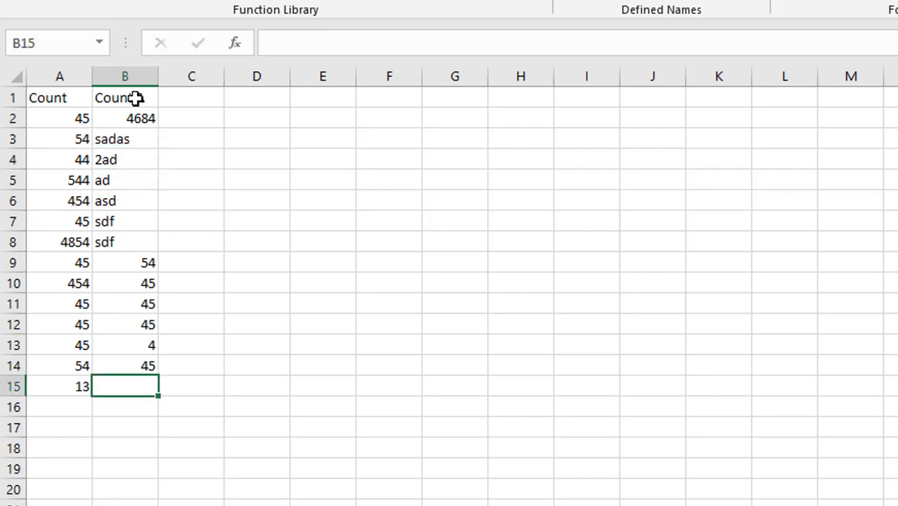
- Enter =COUNTA(B2:B12) in B15 and review the text and number entries it counts
{"action": "type", "text": "=coun"}
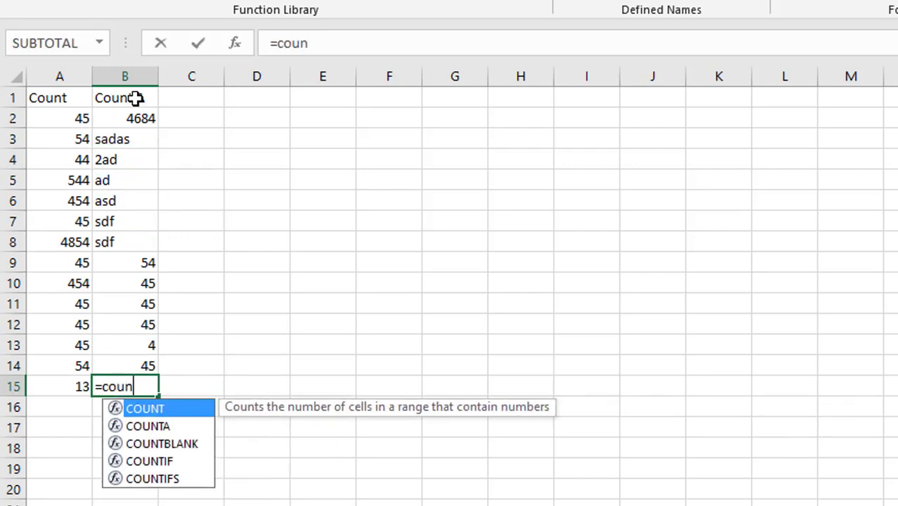
{"action": "type", "text": "ta"}
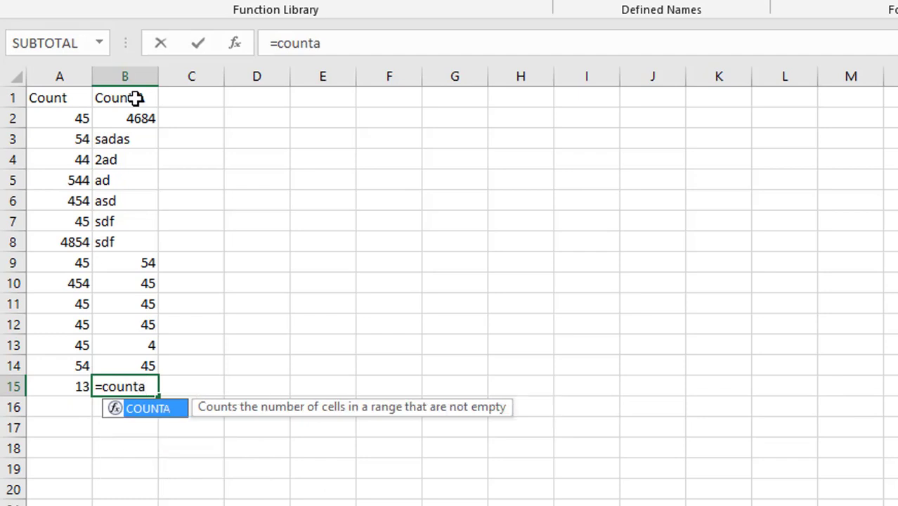
{"action": "type", "text": "("}
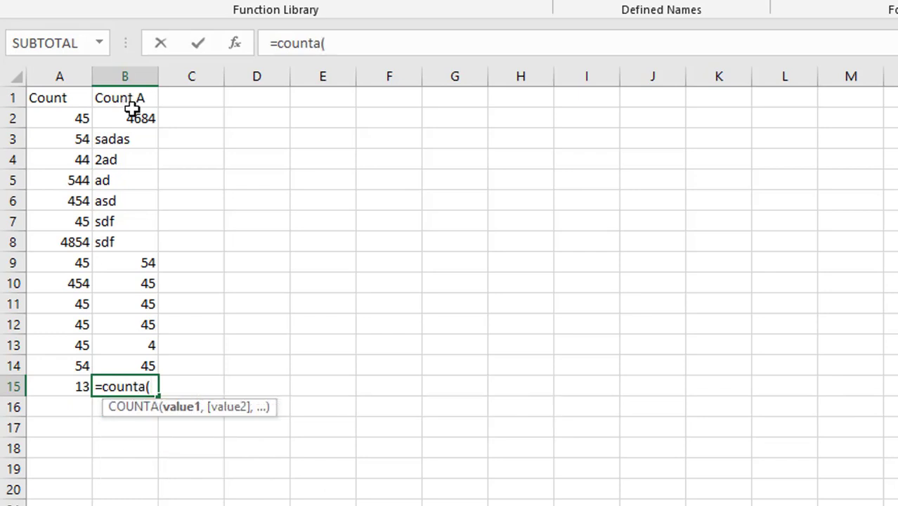
{"action": "left_click_drag", "start_coordinate": [130, 110], "coordinate": [122, 331]}
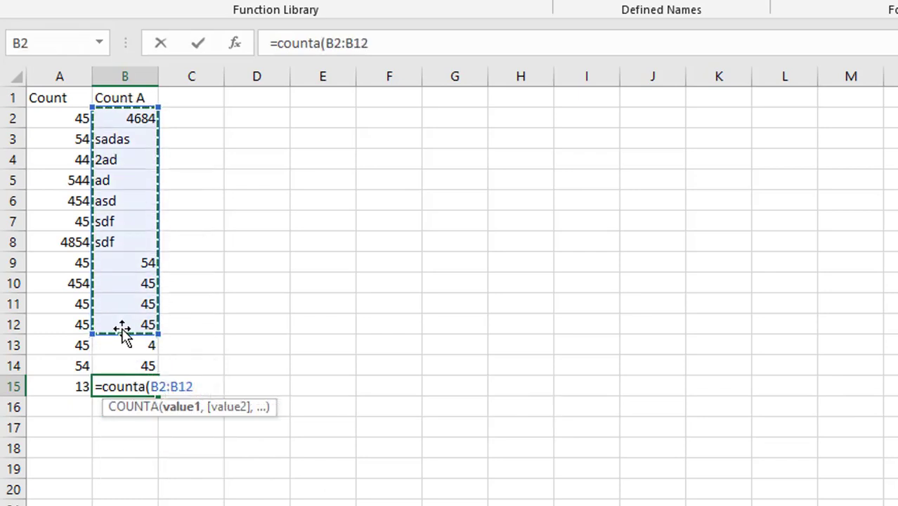
{"action": "key", "text": "Return"}
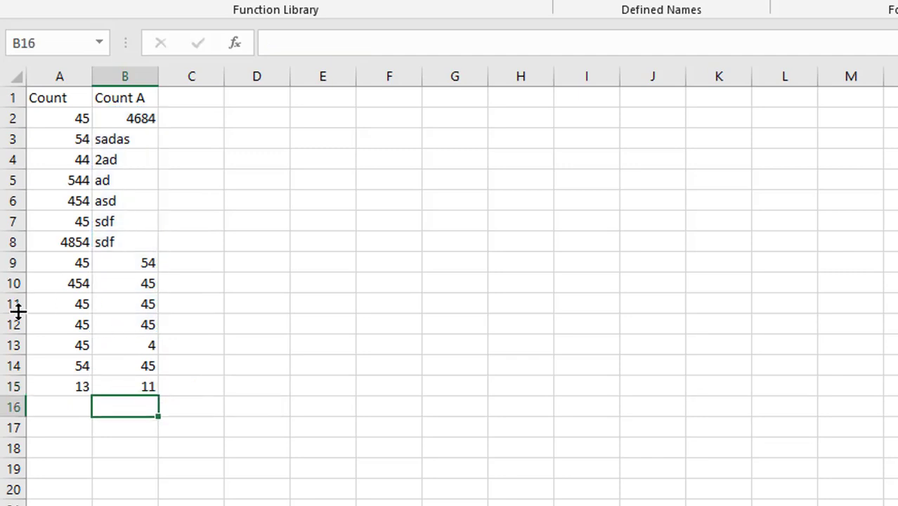
{"action": "left_click_drag", "start_coordinate": [124, 115], "coordinate": [136, 371]}
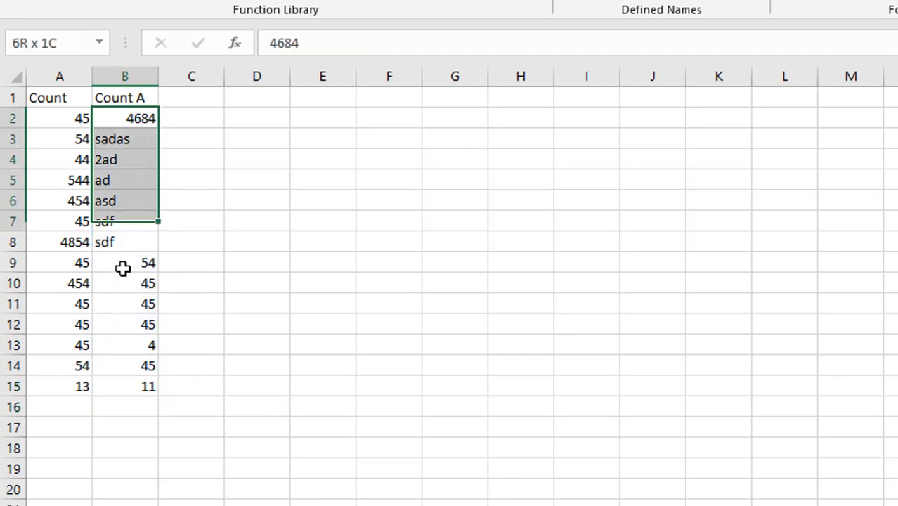
{"action": "left_click", "coordinate": [129, 387]}
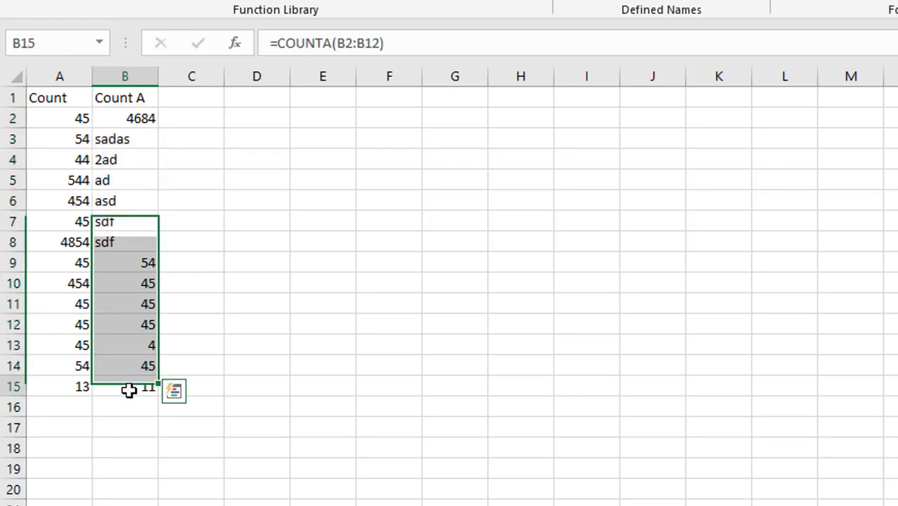
{"action": "left_click", "coordinate": [133, 304]}
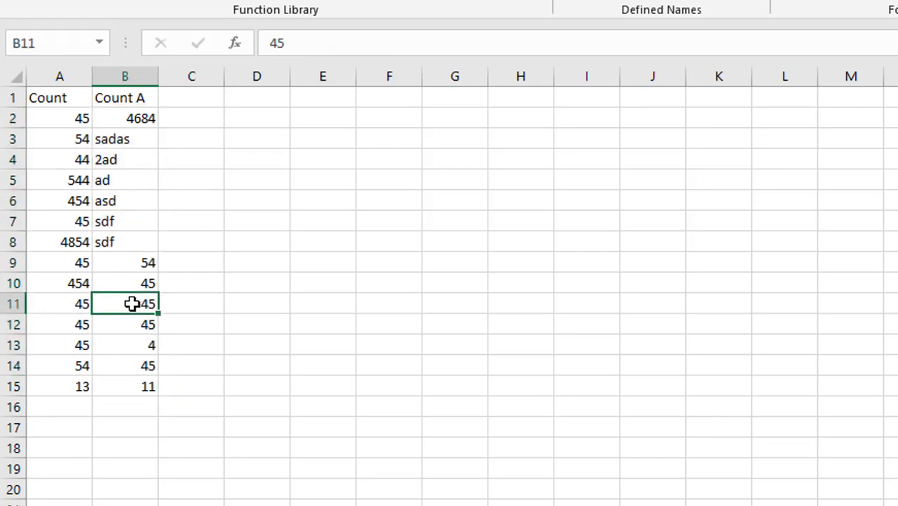
{"action": "left_click", "coordinate": [124, 223]}
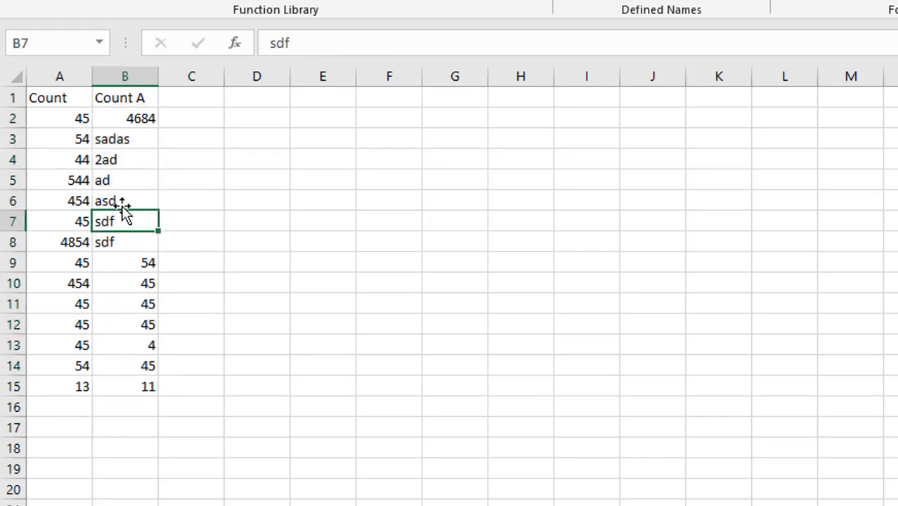
{"action": "left_click", "coordinate": [118, 181]}
{"action": "left_click_drag", "start_coordinate": [120, 139], "coordinate": [119, 237]}
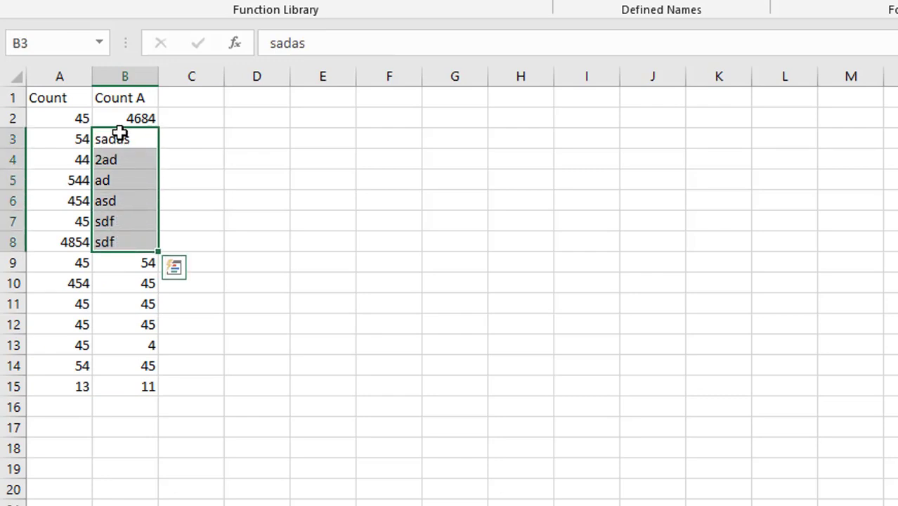
{"action": "left_click", "coordinate": [129, 263]}
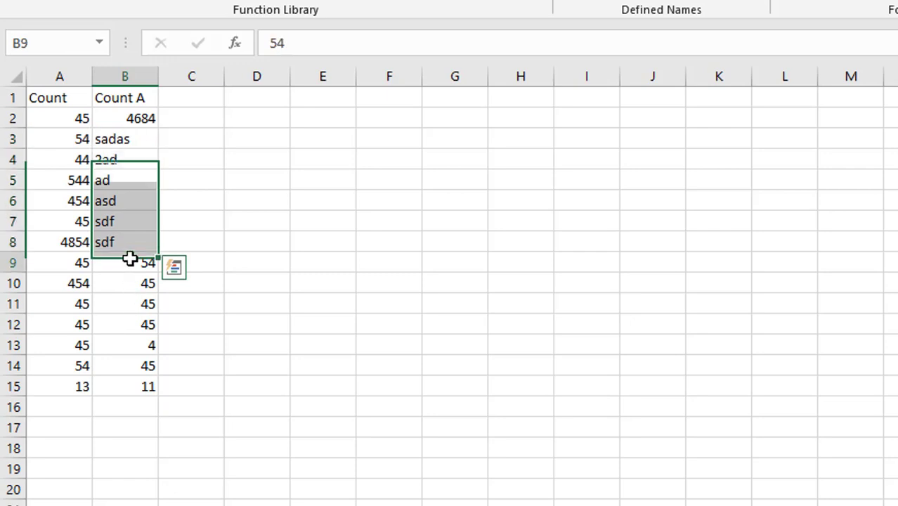
- Extend the COUNTA range in B15 to B2:B14, giving 13
{"action": "left_click", "coordinate": [135, 392]}
{"action": "double_click", "coordinate": [141, 388]}
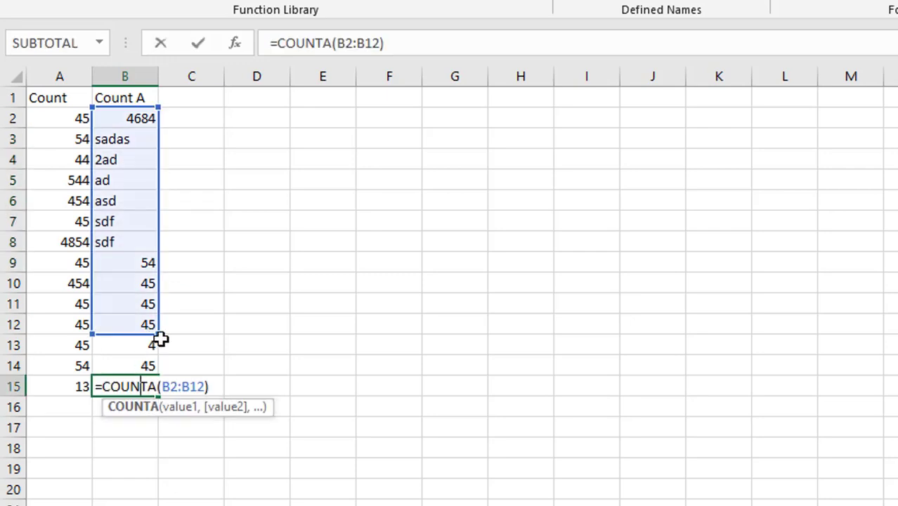
{"action": "left_click_drag", "start_coordinate": [159, 335], "coordinate": [156, 371]}
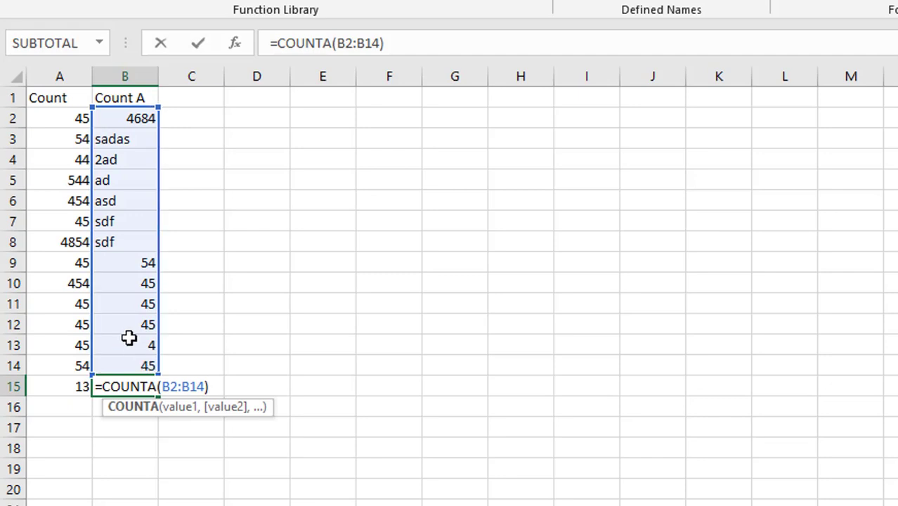
{"action": "key", "text": "Return"}
{"action": "left_click", "coordinate": [125, 390]}
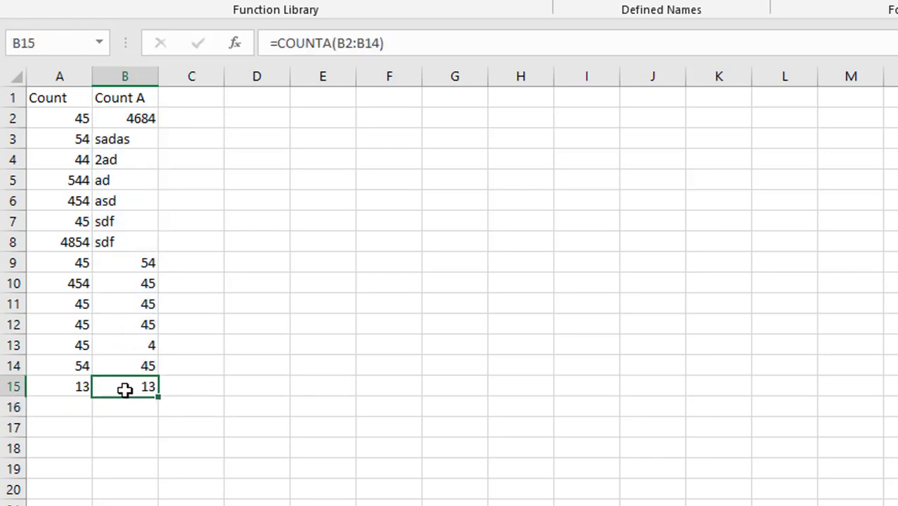
{"action": "left_click", "coordinate": [133, 145]}
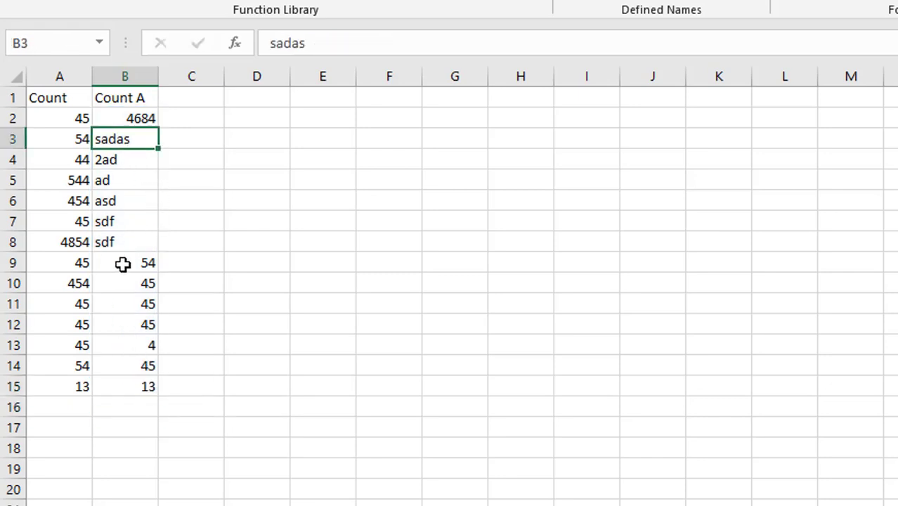
{"action": "left_click", "coordinate": [123, 264]}
{"action": "left_click", "coordinate": [140, 243]}
- Head C1 'Average' and enter 45.454, 45 and 54 into C2:C4
{"action": "left_click", "coordinate": [183, 94]}
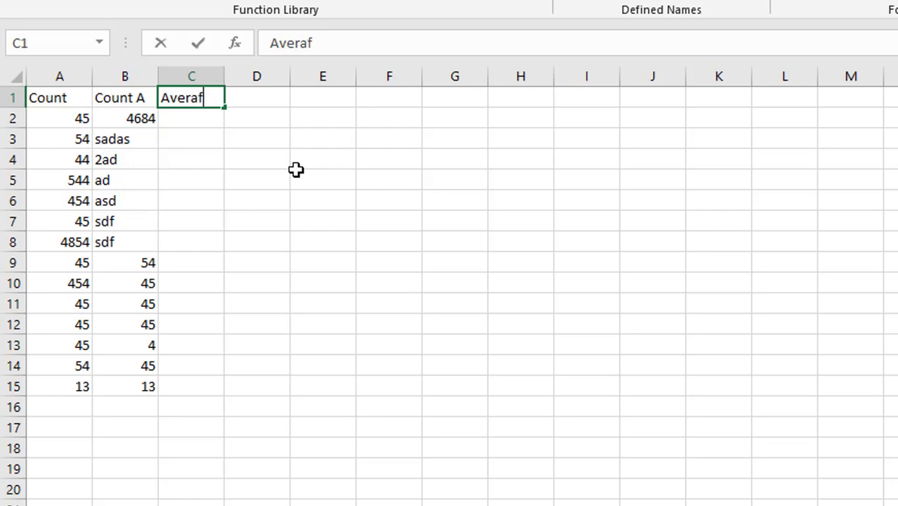
{"action": "type", "text": "e"}
{"action": "key", "text": "Return"}
{"action": "type", "text": "45"}
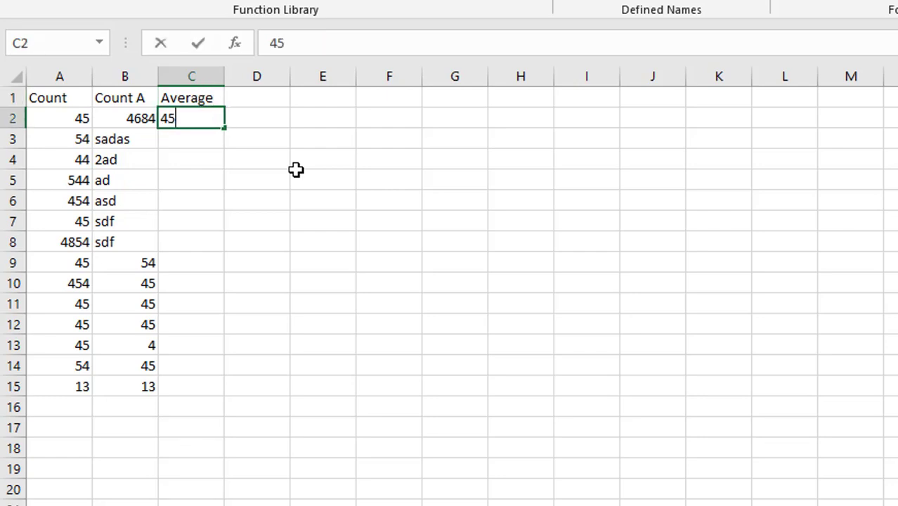
{"action": "type", "text": ".454"}
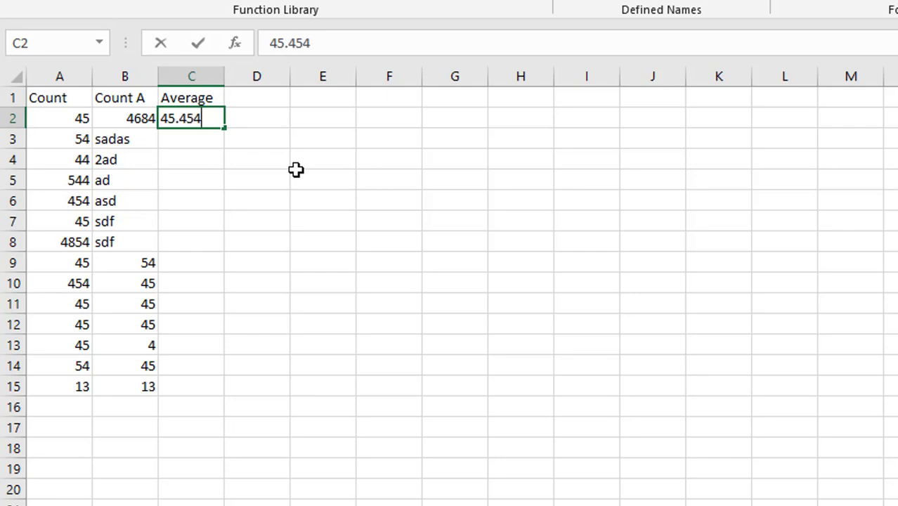
{"action": "key", "text": "Return"}
{"action": "type", "text": "45"}
{"action": "key", "text": "Return"}
{"action": "type", "text": "54"}
{"action": "key", "text": "Return"}
- Fill C5:C14 with 45, putting 4585 in C11
{"action": "type", "text": "45"}
{"action": "key", "text": "Return"}
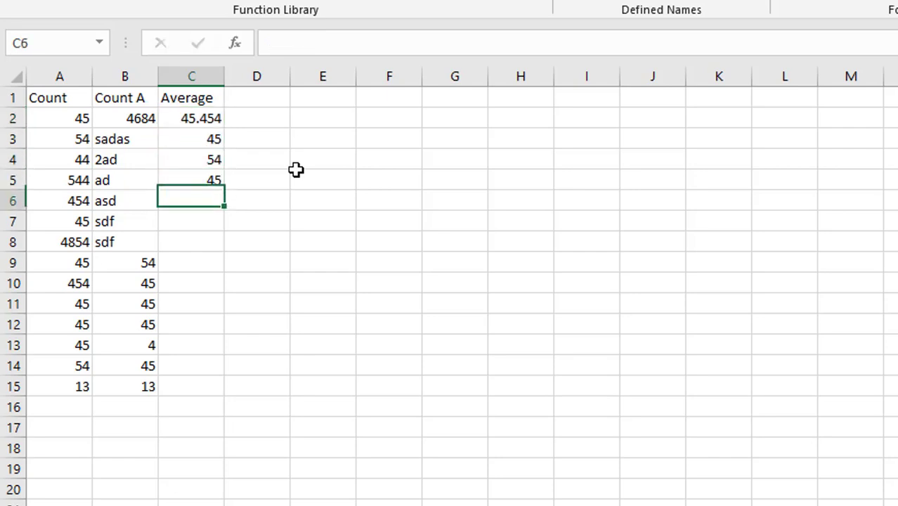
{"action": "type", "text": "45"}
{"action": "key", "text": "Return"}
{"action": "type", "text": "45"}
{"action": "key", "text": "Return"}
{"action": "type", "text": "45"}
{"action": "key", "text": "Return"}
{"action": "type", "text": "45"}
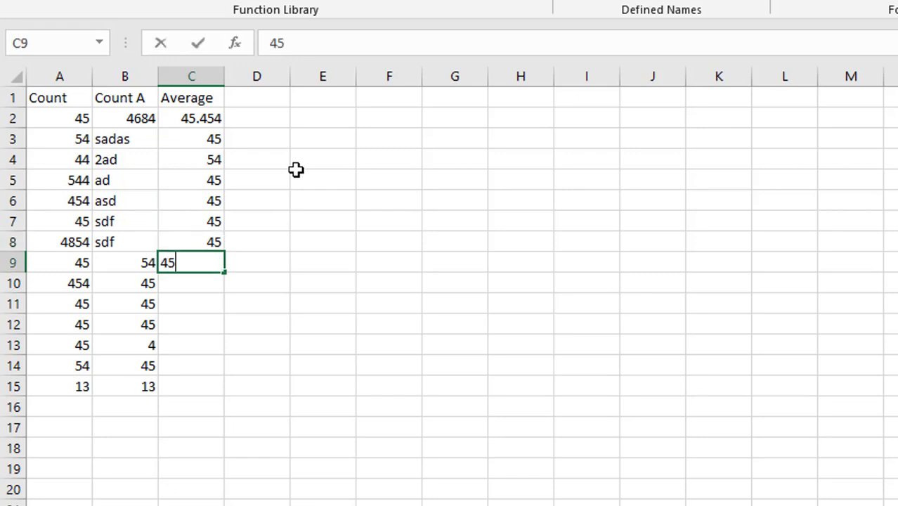
{"action": "key", "text": "Return"}
{"action": "type", "text": "45"}
{"action": "key", "text": "Return"}
{"action": "type", "text": "4585"}
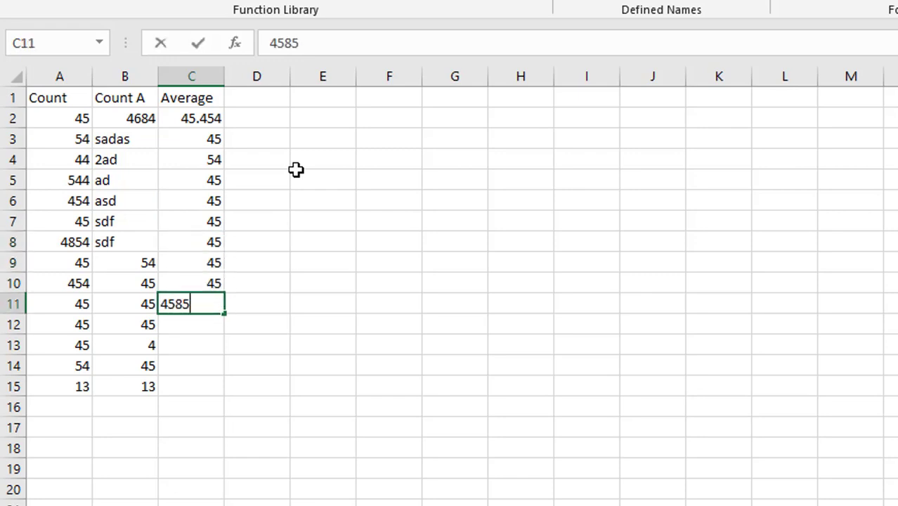
{"action": "key", "text": "Return"}
{"action": "type", "text": "45"}
{"action": "key", "text": "Return"}
{"action": "type", "text": "45"}
{"action": "key", "text": "Return"}
{"action": "type", "text": "45"}
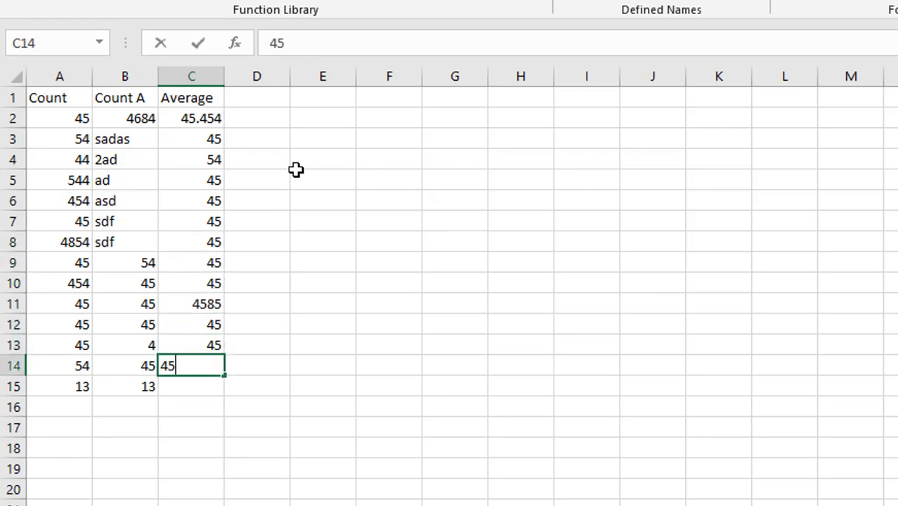
{"action": "key", "text": "Return"}
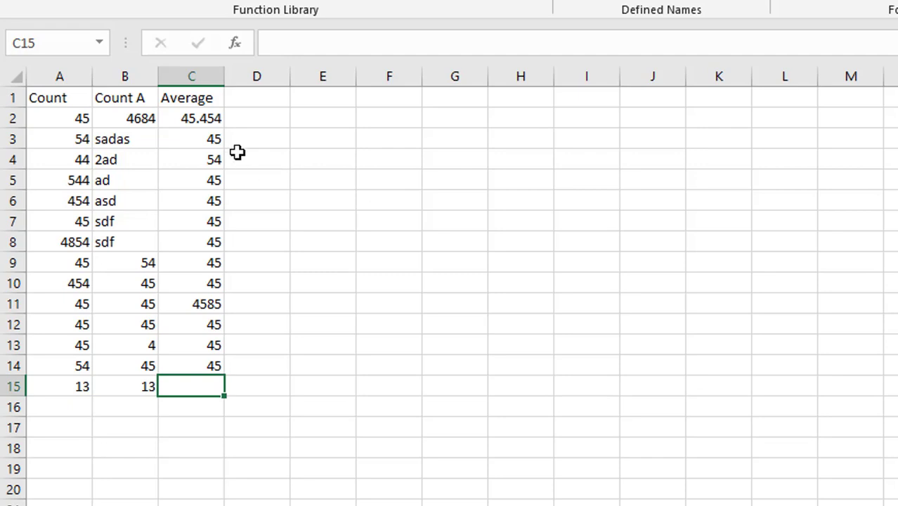
- In C15, compute the manual average =SUM(C2:C14)/13, giving 394.958
{"action": "left_click_drag", "start_coordinate": [215, 122], "coordinate": [217, 345]}
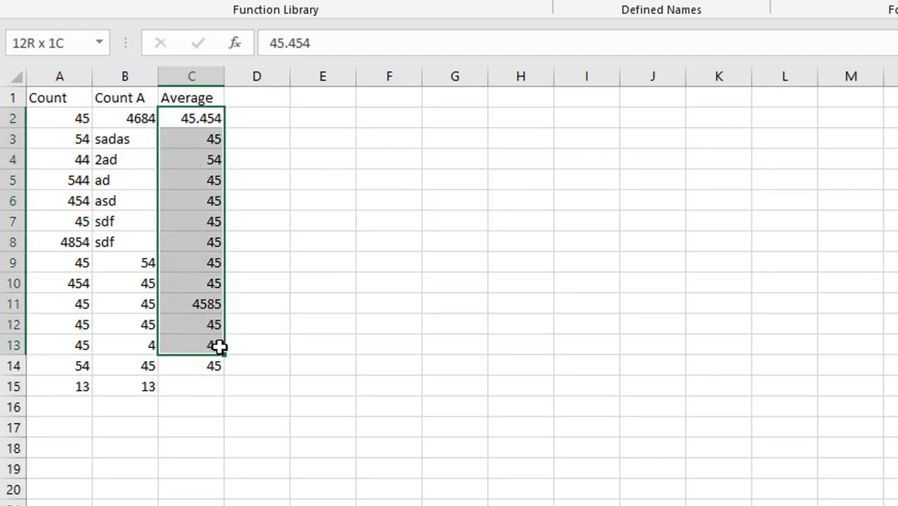
{"action": "left_click", "coordinate": [209, 383]}
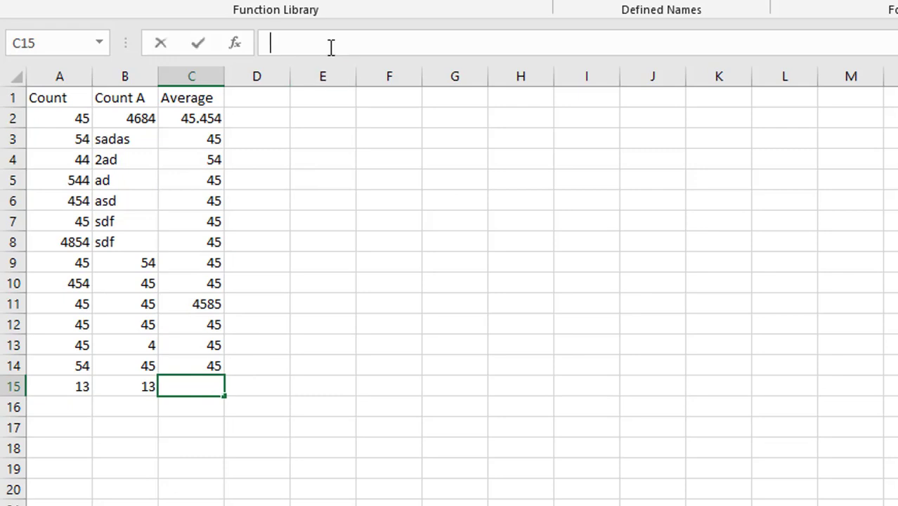
{"action": "type", "text": "=sum("}
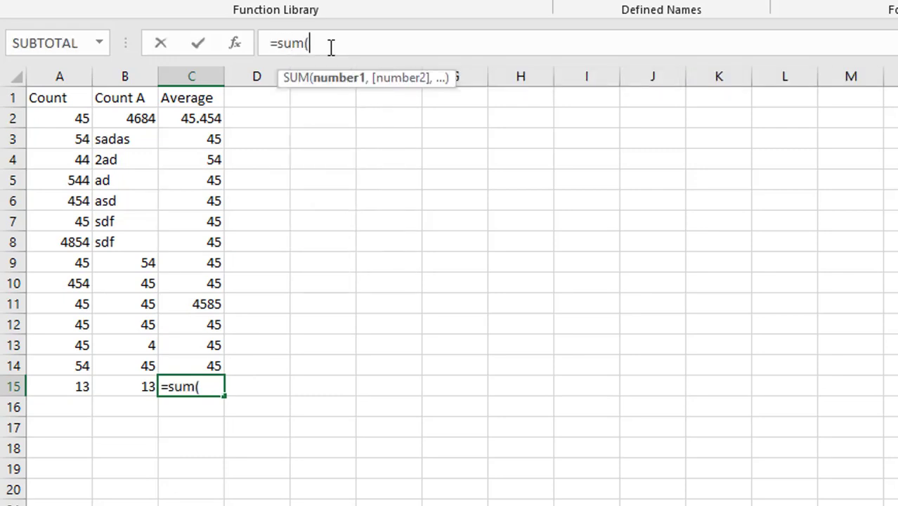
{"action": "left_click_drag", "start_coordinate": [209, 116], "coordinate": [198, 363]}
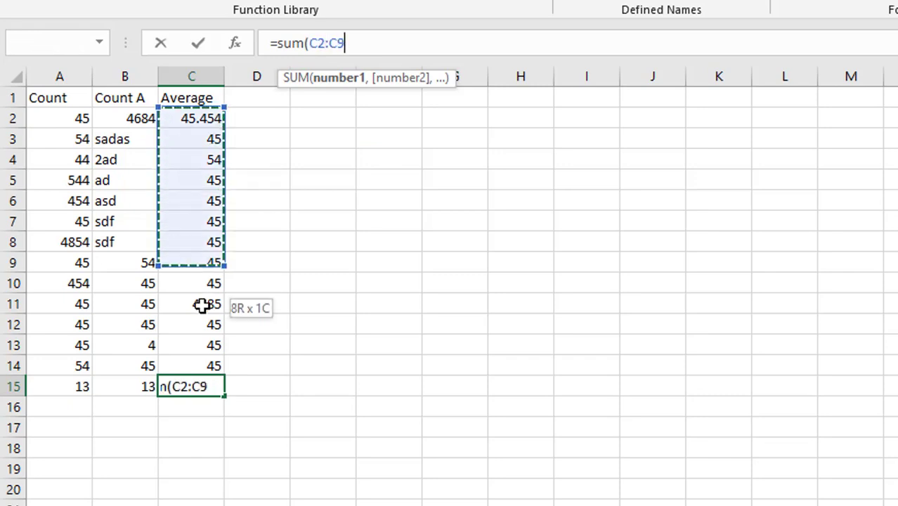
{"action": "type", "text": ")"}
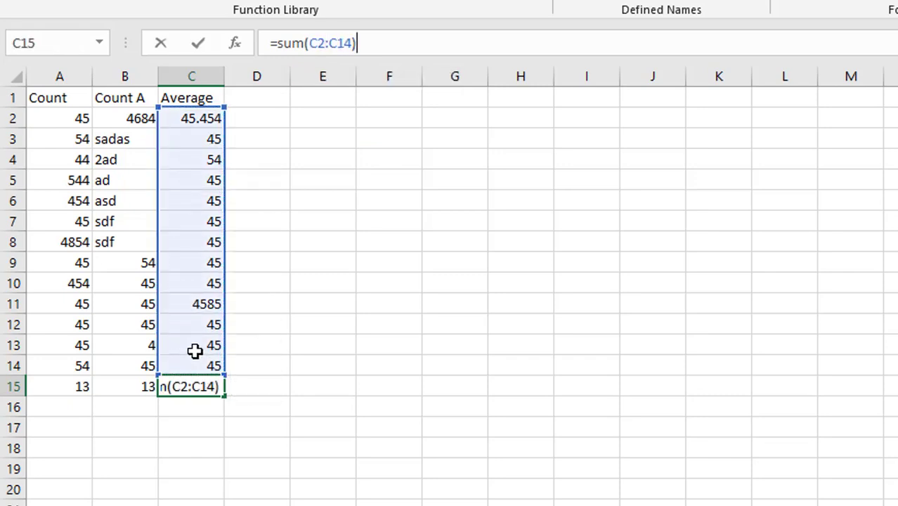
{"action": "type", "text": "/"}
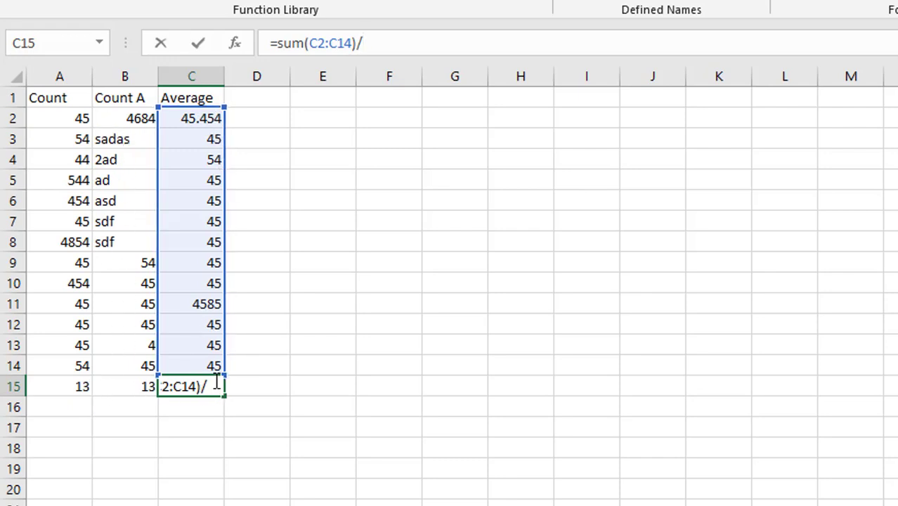
{"action": "left_click", "coordinate": [217, 385]}
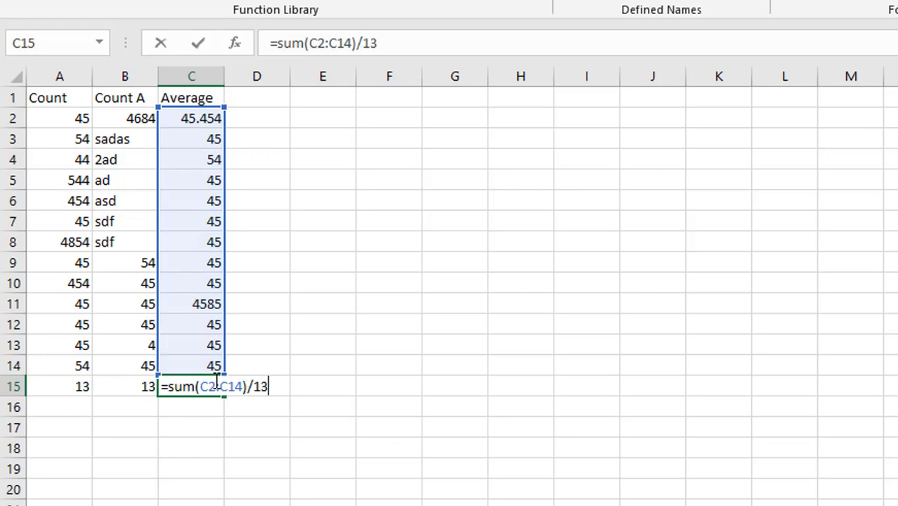
{"action": "key", "text": "Return"}
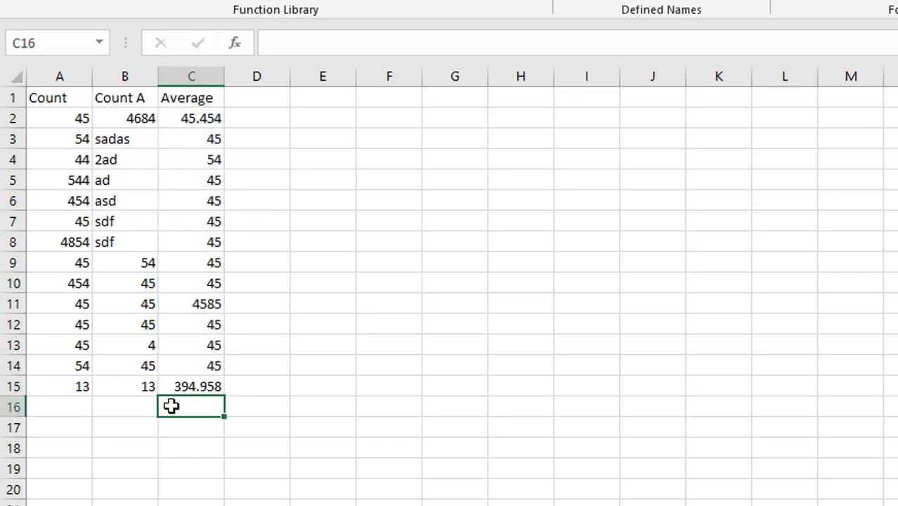
- Replace the 45.454 in C2 with 45
{"action": "left_click", "coordinate": [210, 385]}
{"action": "left_click", "coordinate": [188, 115]}
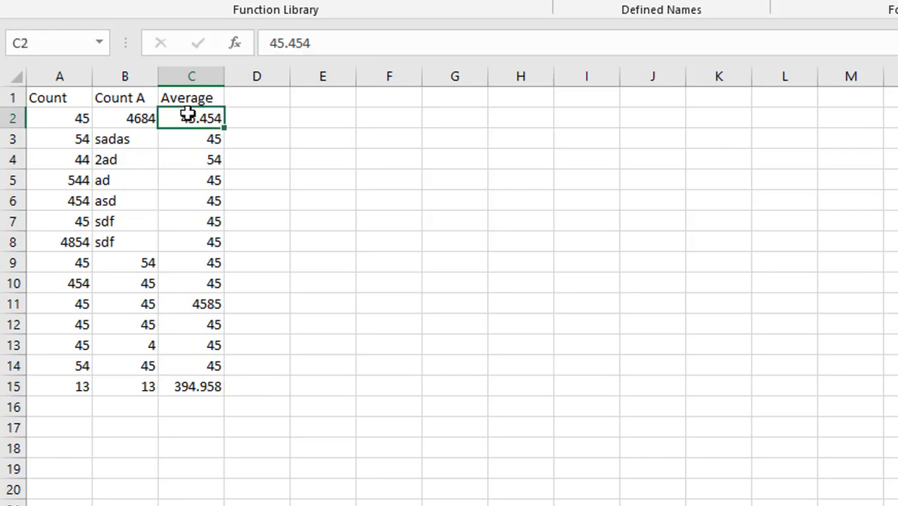
{"action": "type", "text": "45"}
{"action": "key", "text": "Return"}
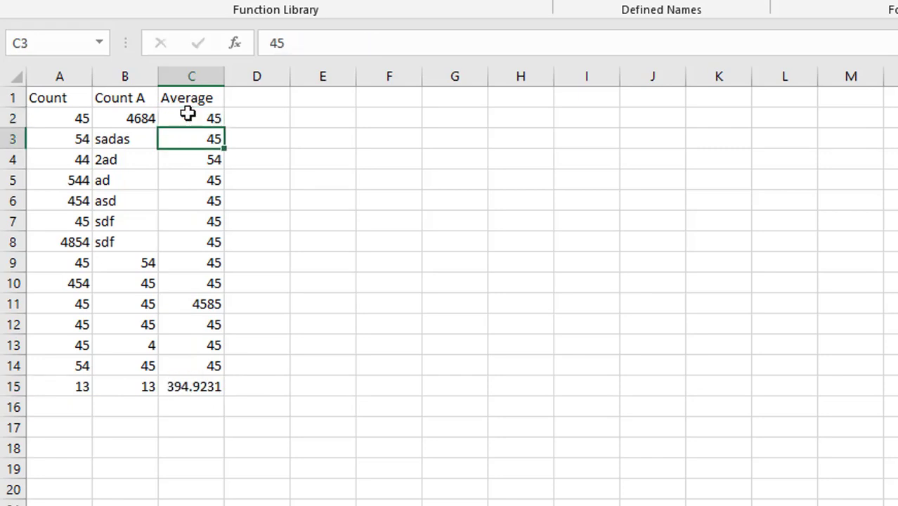
- Enter =AVERAGE(C2:C14) in C16, extending its range to cover C2:C14
{"action": "left_click", "coordinate": [183, 407]}
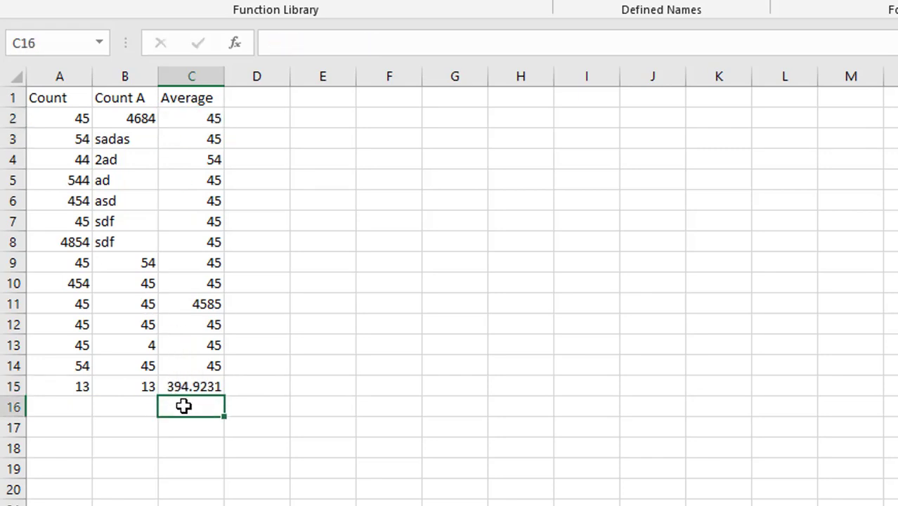
{"action": "type", "text": "="}
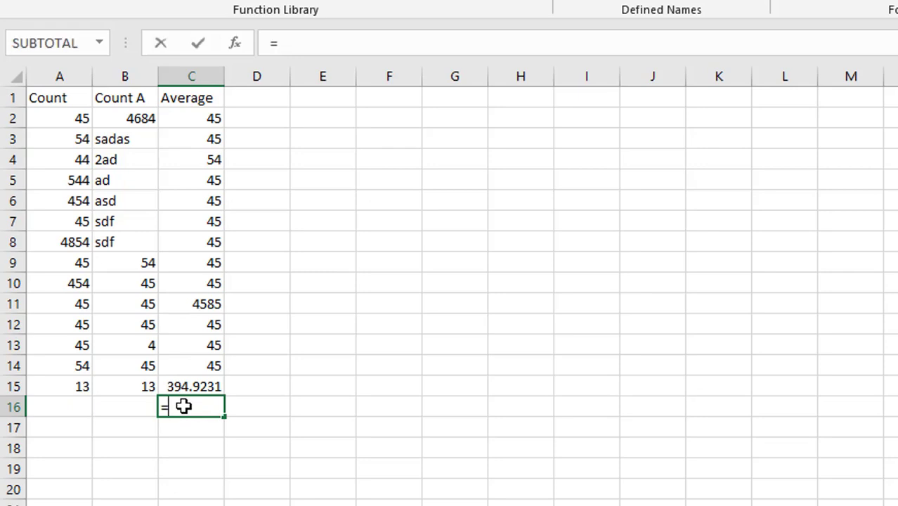
{"action": "type", "text": "aver"}
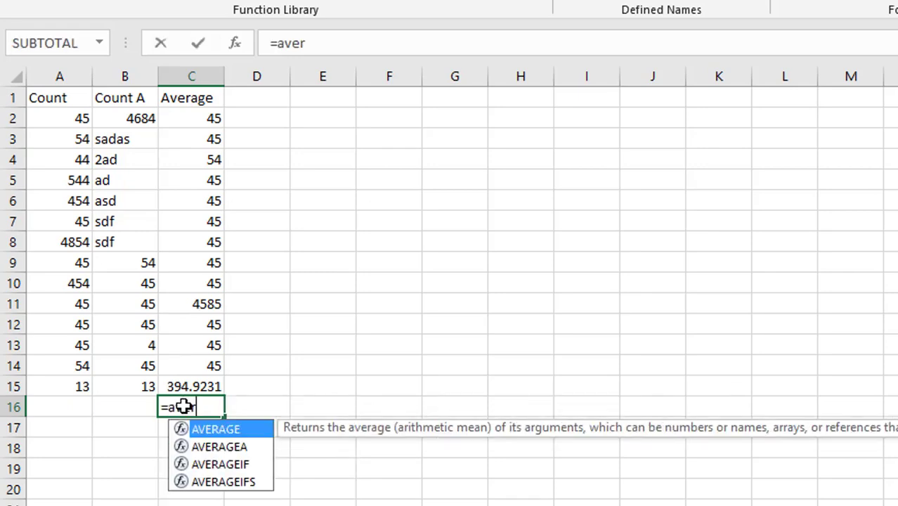
{"action": "key", "text": "Tab"}
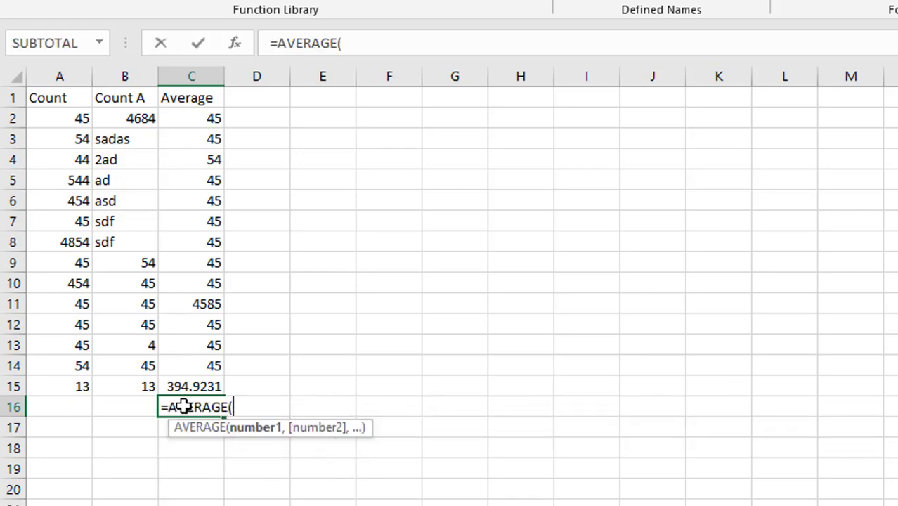
{"action": "mouse_move", "coordinate": [201, 120]}
{"action": "left_mouse_down"}
{"action": "mouse_move", "coordinate": [209, 357]}
{"action": "mouse_move", "coordinate": [202, 318]}
{"action": "left_mouse_up"}
{"action": "key", "text": "Return"}
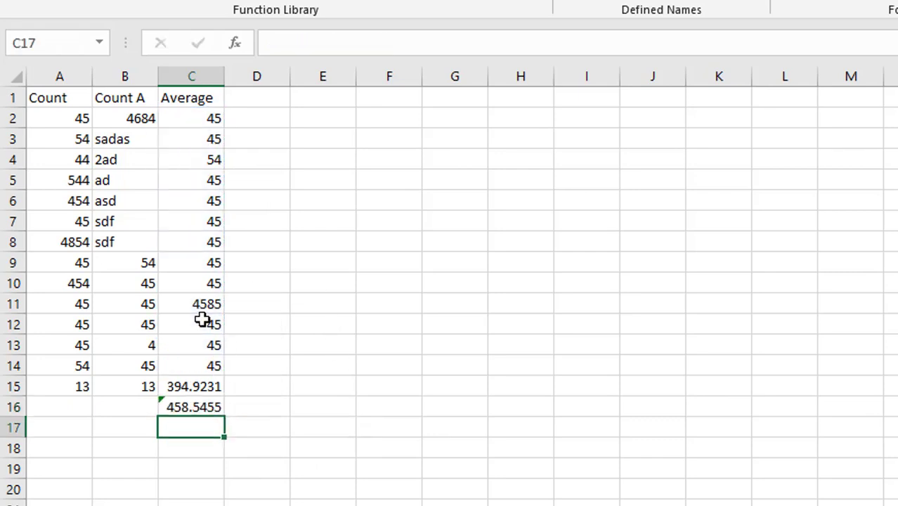
{"action": "key", "text": "ctrl+Up"}
{"action": "key", "text": "ctrl+Up"}
{"action": "double_click", "coordinate": [189, 406]}
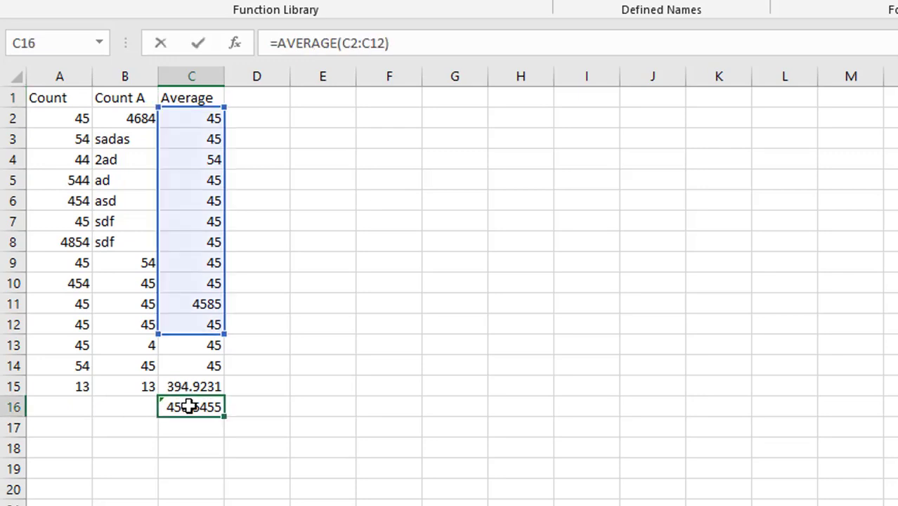
{"action": "left_click_drag", "start_coordinate": [225, 335], "coordinate": [216, 380]}
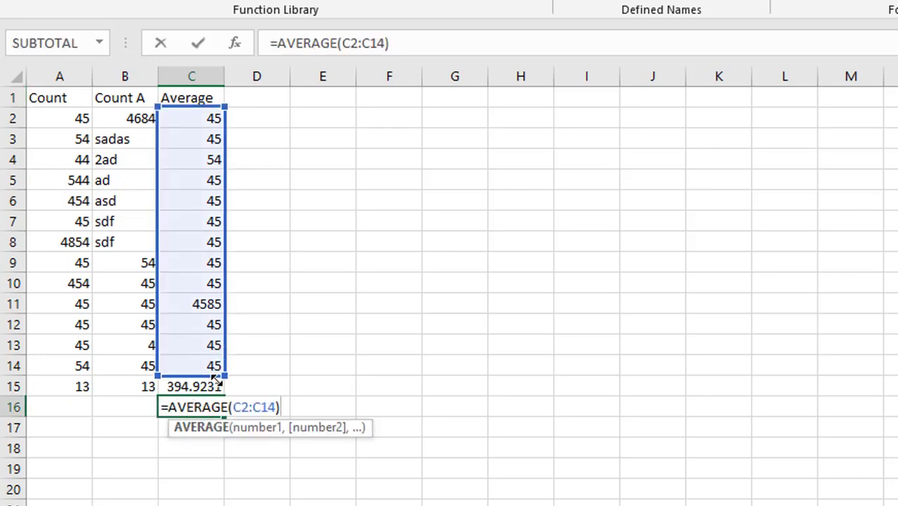
{"action": "key", "text": "Return"}
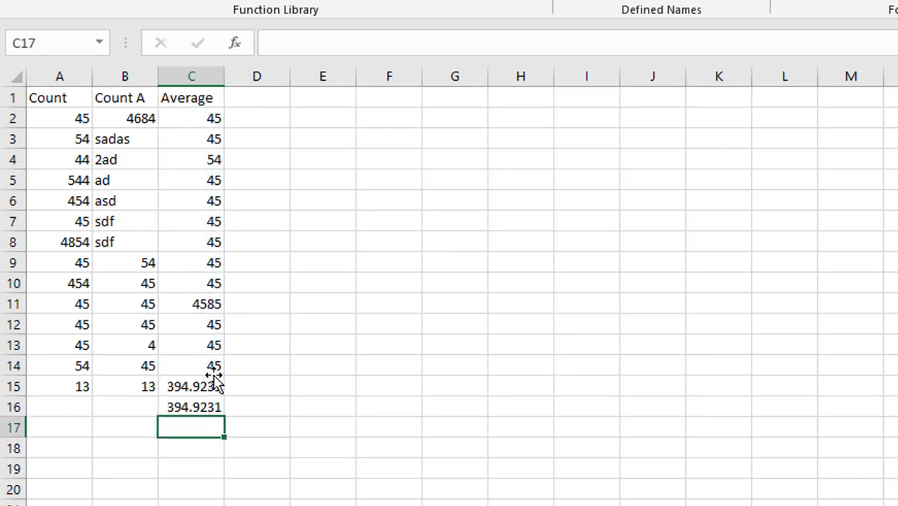
- Change the 4585 in C11 to 87 so both averages read 48.92308
{"action": "left_click", "coordinate": [205, 304]}
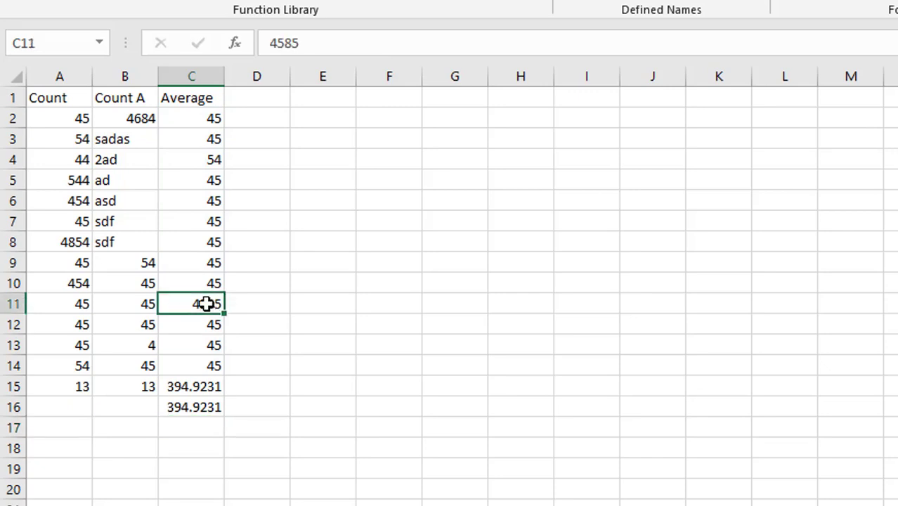
{"action": "type", "text": "87"}
{"action": "key", "text": "Return"}
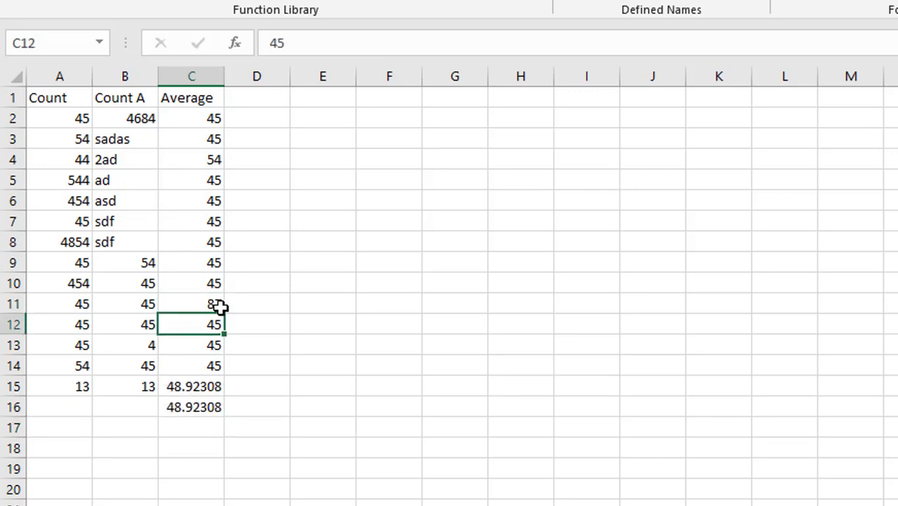
{"action": "left_click", "coordinate": [199, 101]}
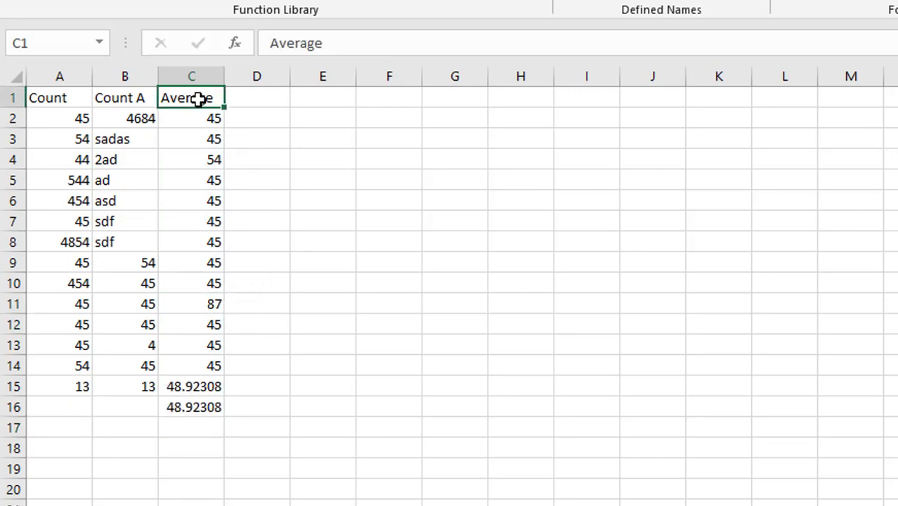
{"action": "left_click", "coordinate": [261, 100]}
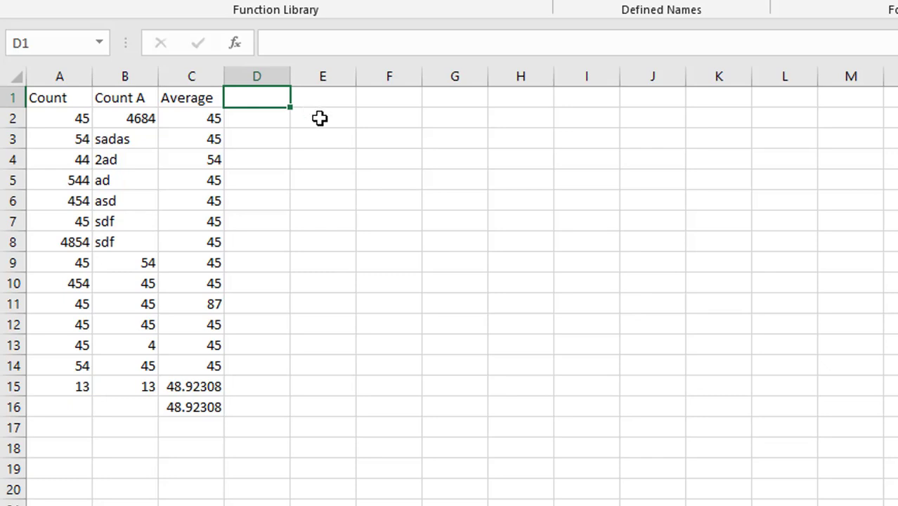
- Head column D 'Min' and fill D2:D9 with 45 values
{"action": "type", "text": "Min"}
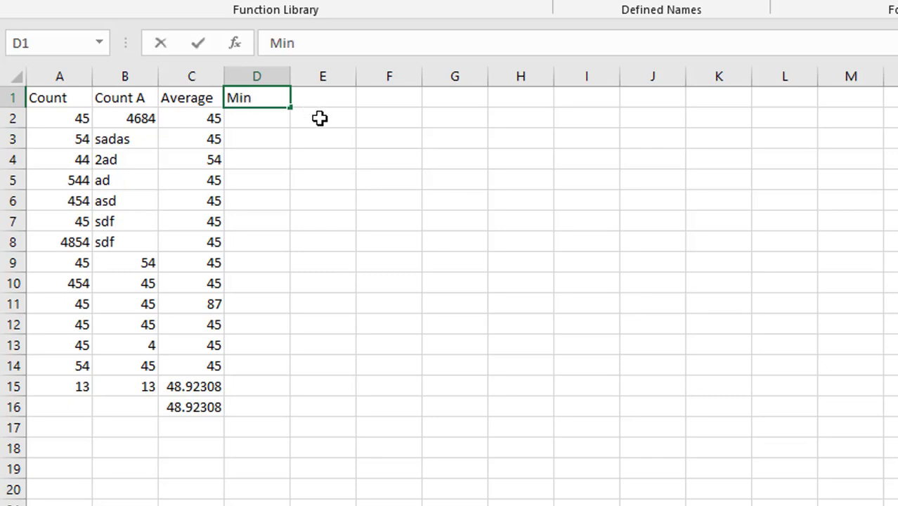
{"action": "key", "text": "Return"}
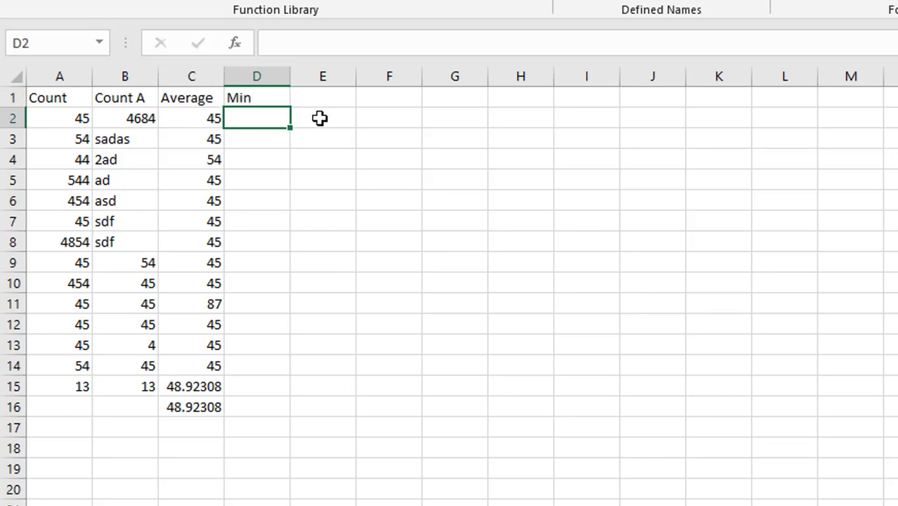
{"action": "type", "text": "453"}
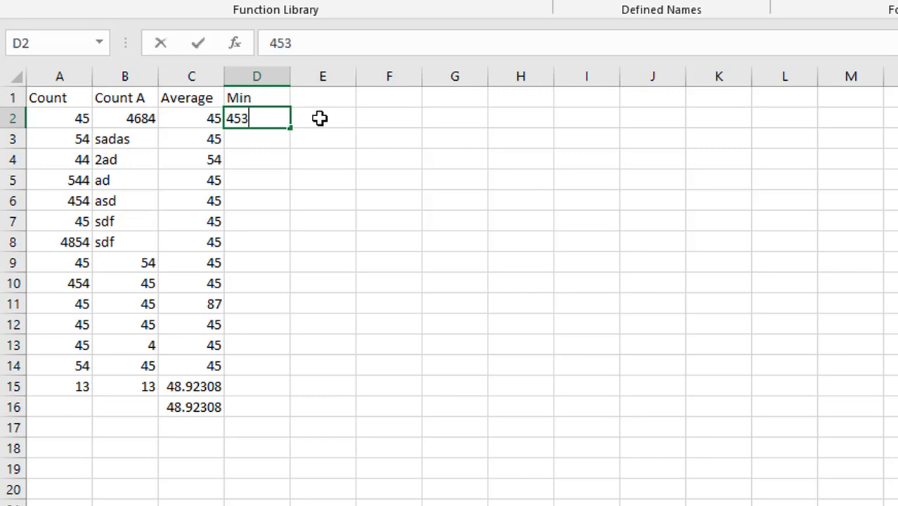
{"action": "key", "text": "Return"}
{"action": "type", "text": "45"}
{"action": "key", "text": "Return"}
{"action": "type", "text": "45"}
{"action": "key", "text": "Return"}
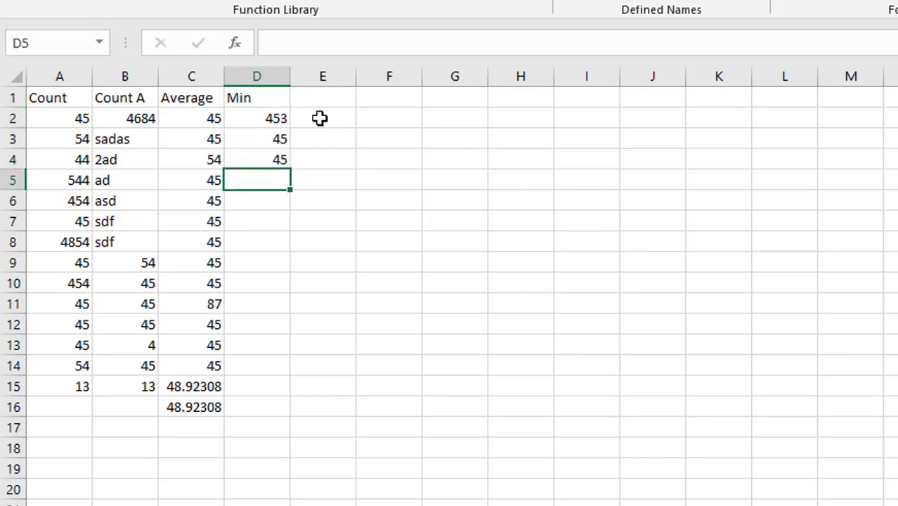
{"action": "type", "text": "45"}
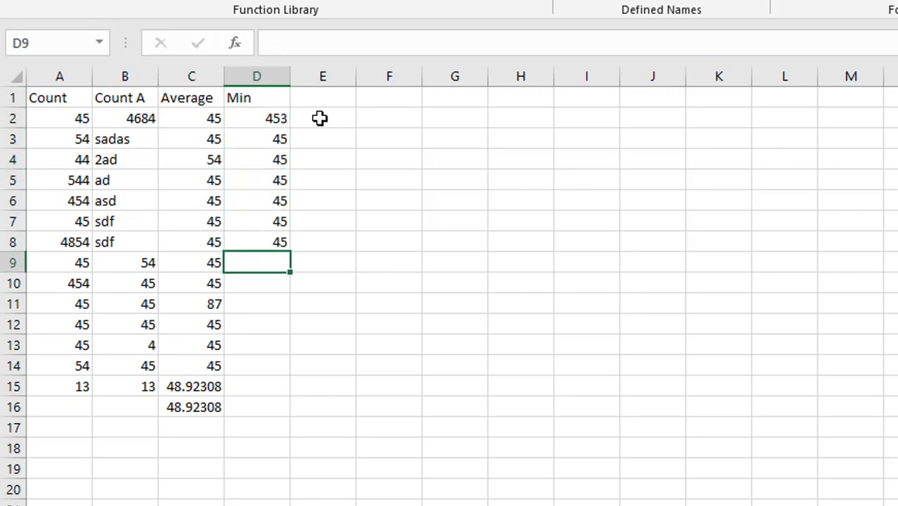
{"action": "type", "text": " 45 45 45 45"}
{"action": "key", "text": "Return"}
- Enter 744 in D10 and 458 in D11 through D14
{"action": "type", "text": "744"}
{"action": "key", "text": "Return"}
{"action": "type", "text": "458"}
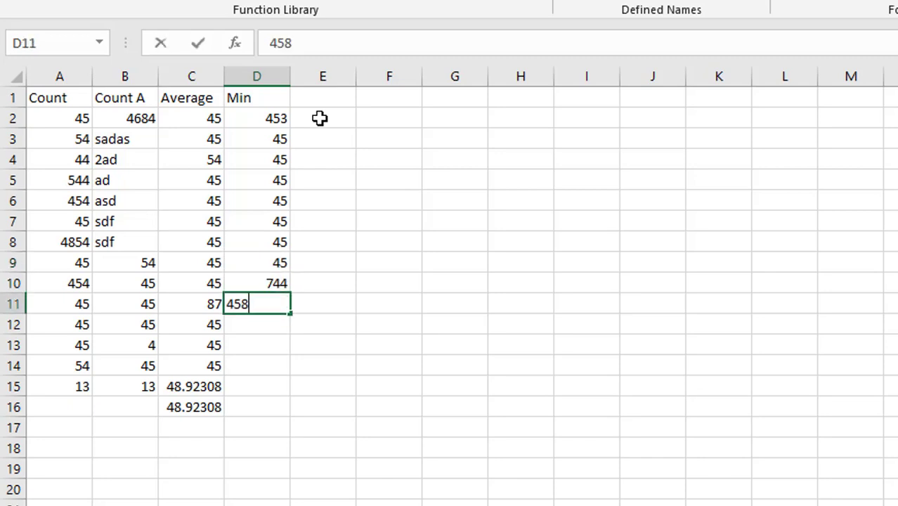
{"action": "key", "text": "Return"}
{"action": "type", "text": "458"}
{"action": "key", "text": "Return"}
{"action": "type", "text": "45"}
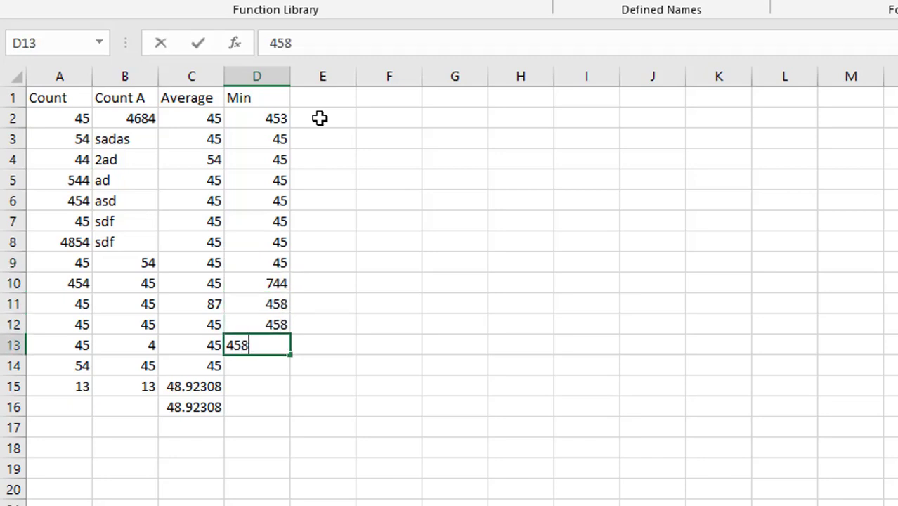
{"action": "key", "text": "Return"}
{"action": "type", "text": "458"}
{"action": "key", "text": "Return"}
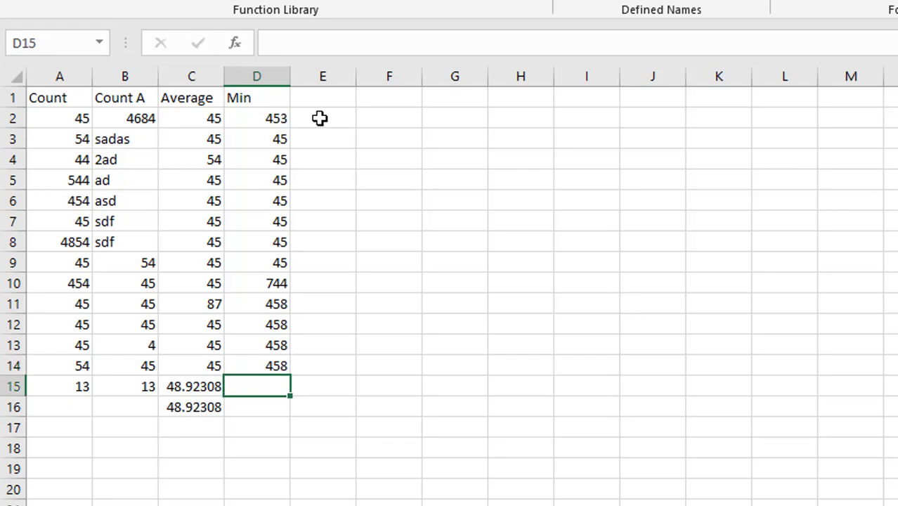
- Enter =MIN(D2:D14) in D15
{"action": "type", "text": "="}
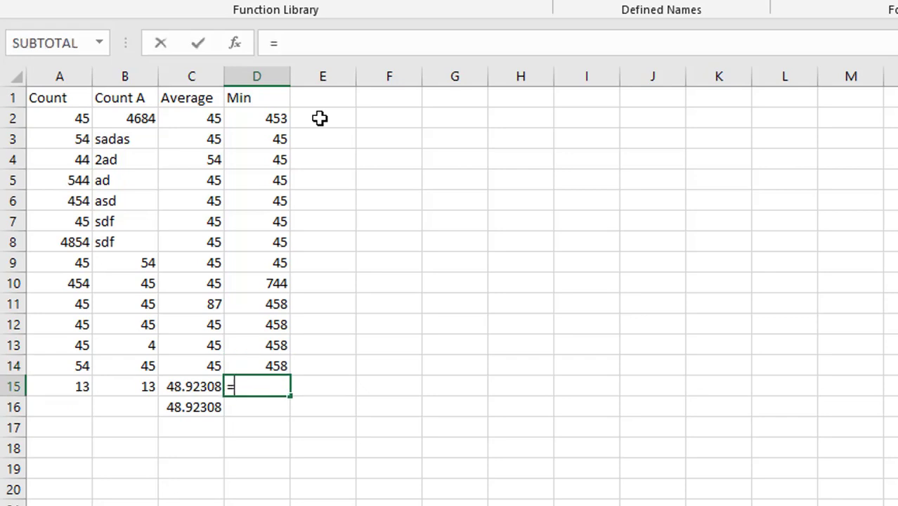
{"action": "type", "text": "min"}
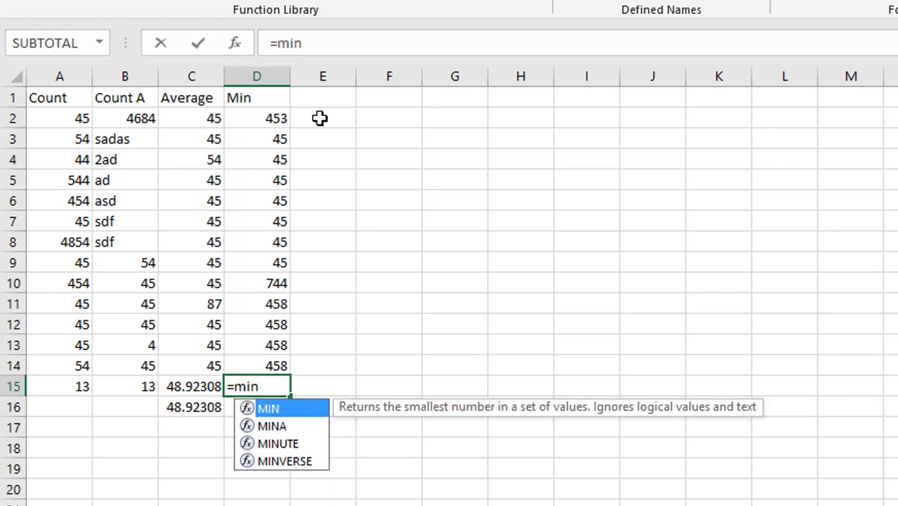
{"action": "type", "text": "("}
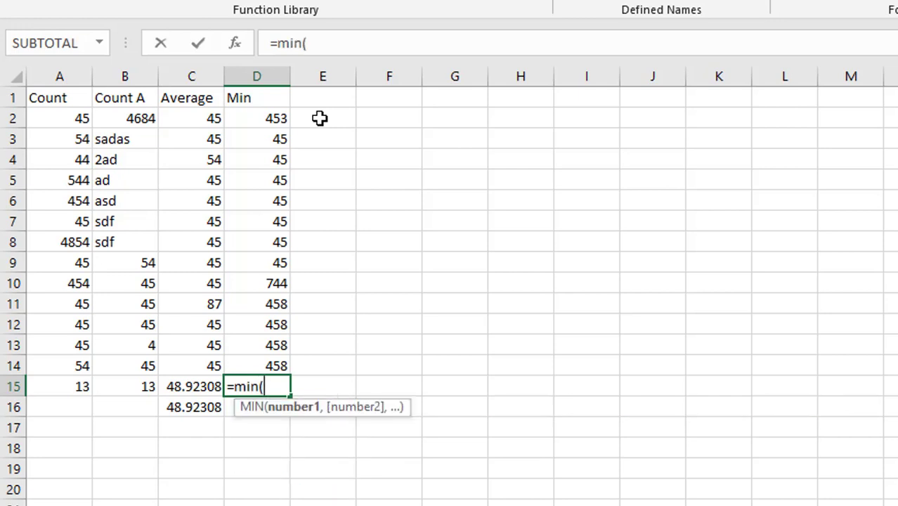
{"action": "left_click_drag", "start_coordinate": [273, 119], "coordinate": [261, 366]}
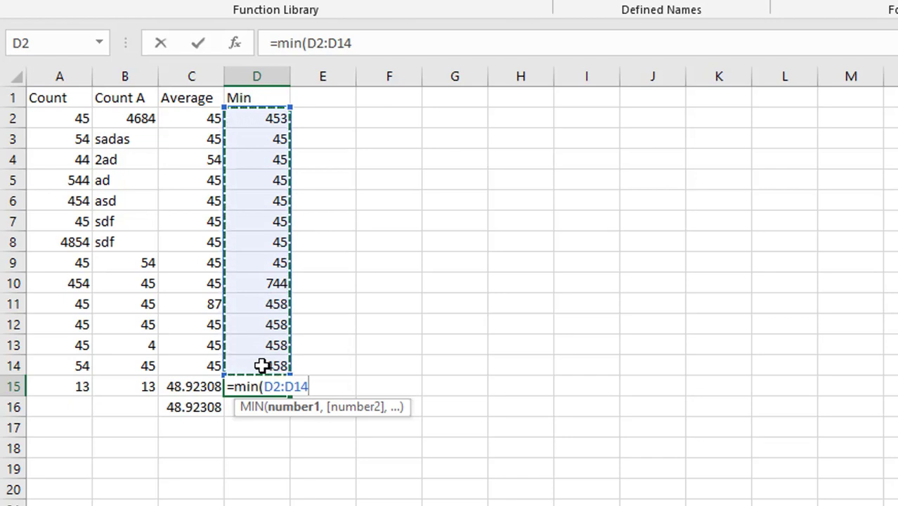
{"action": "key", "text": "Return"}
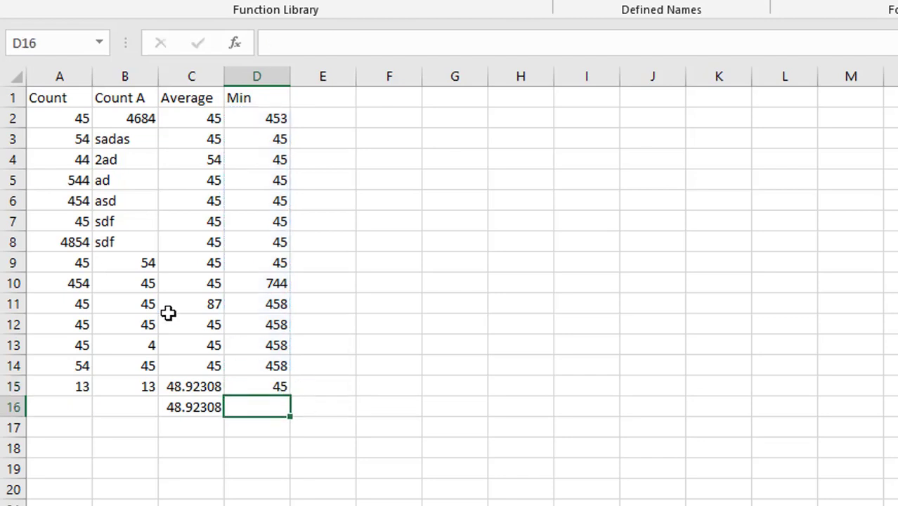
{"action": "left_click", "coordinate": [274, 386]}
- Change D5 to 15, D6 to 8 and D4 to 54 so the minimum shows 8
{"action": "left_click", "coordinate": [251, 178]}
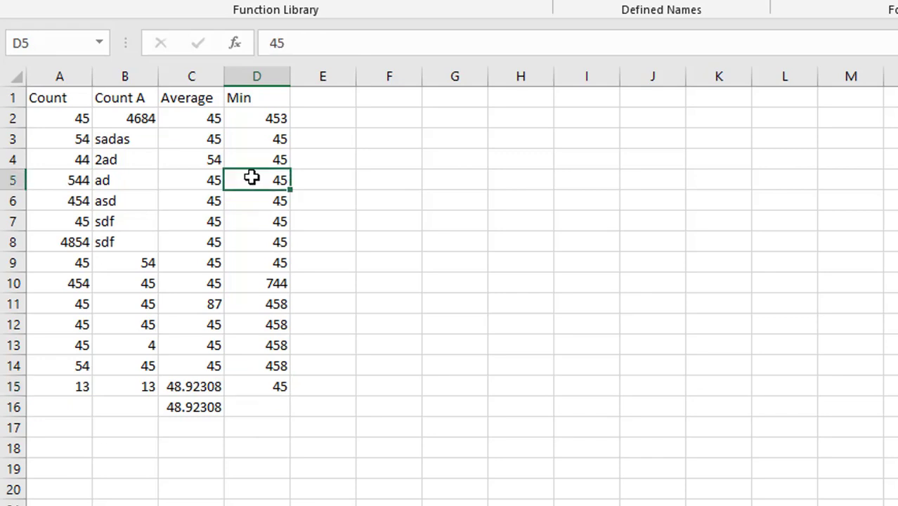
{"action": "type", "text": "15"}
{"action": "key", "text": "Return"}
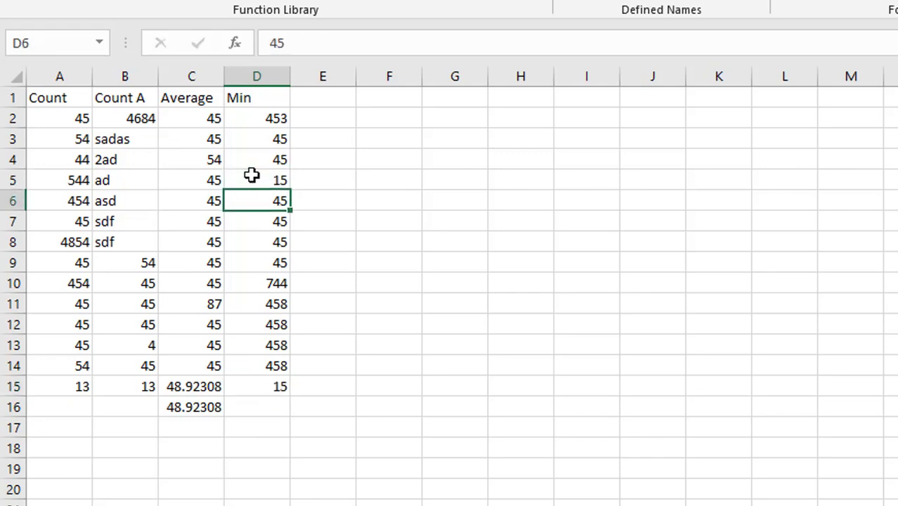
{"action": "type", "text": "8"}
{"action": "key", "text": "Return"}
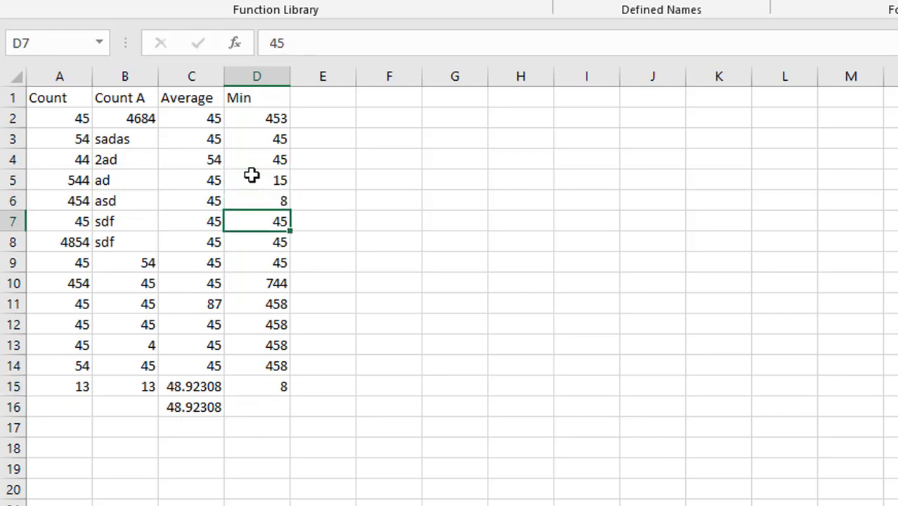
{"action": "key", "text": "Up"}
{"action": "key", "text": "Up"}
{"action": "key", "text": "Up"}
{"action": "type", "text": "54"}
{"action": "key", "text": "Return"}
{"action": "key", "text": "Down"}
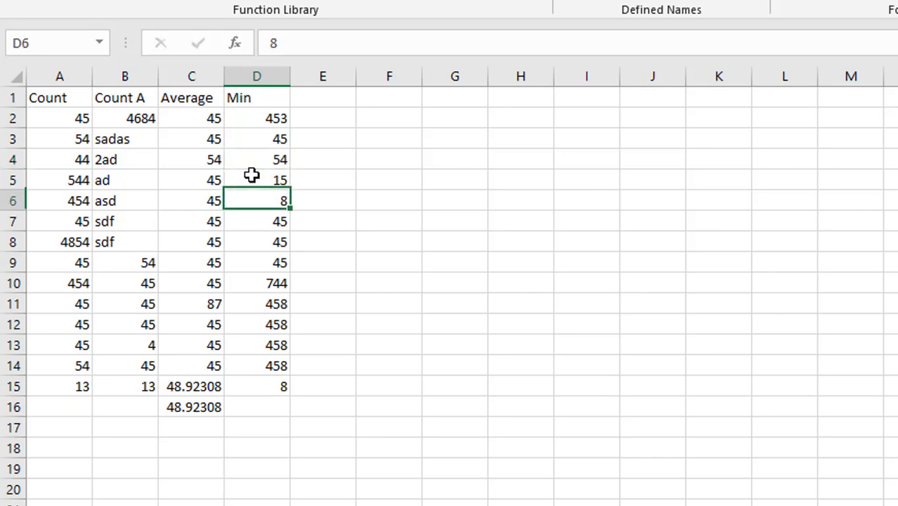
{"action": "key", "text": "Down"}
{"action": "key", "text": "Down"}
{"action": "key", "text": "Down"}
{"action": "key", "text": "Down"}
{"action": "key", "text": "Down"}
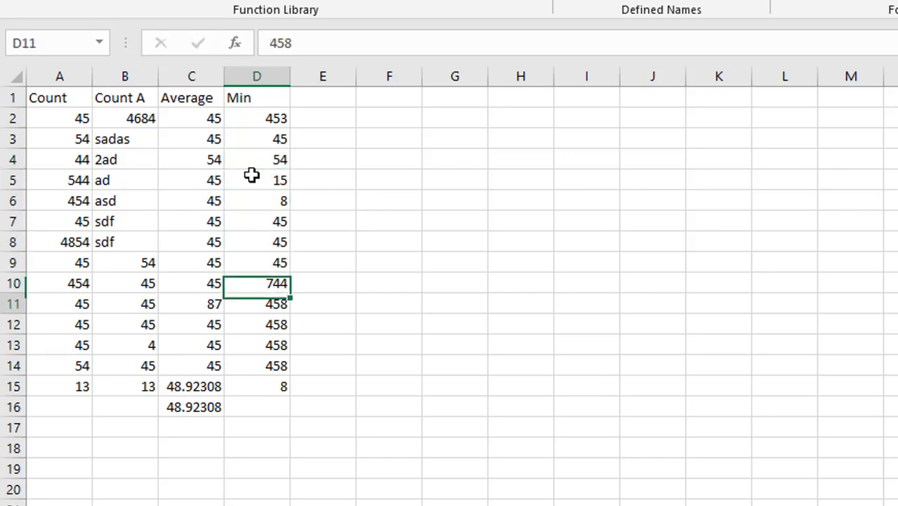
{"action": "key", "text": "Down"}
{"action": "key", "text": "Down"}
{"action": "key", "text": "Down"}
{"action": "key", "text": "Down"}
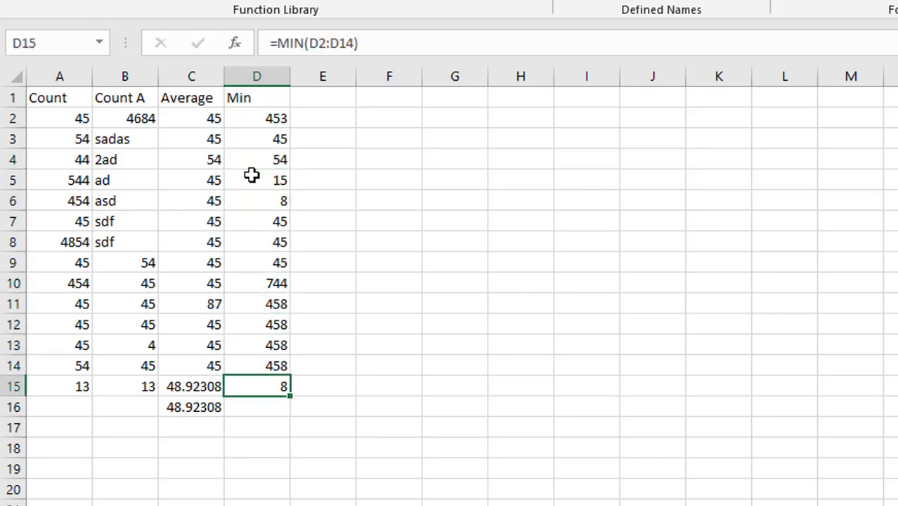
{"action": "key", "text": "Up"}
- Head E1 'Max' and copy D2:D14's numbers into E2:E14 with the fill handle
{"action": "key", "text": "ctrl+Up"}
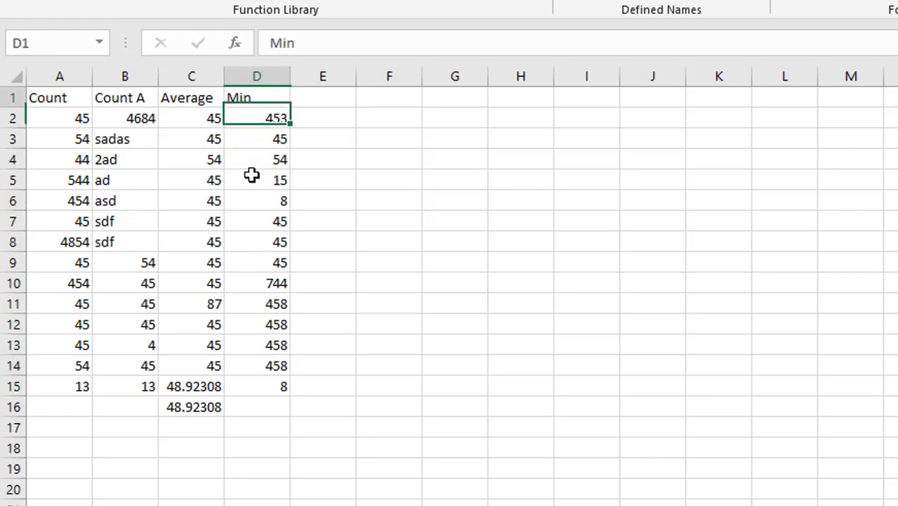
{"action": "key", "text": "Right"}
{"action": "type", "text": "M"}
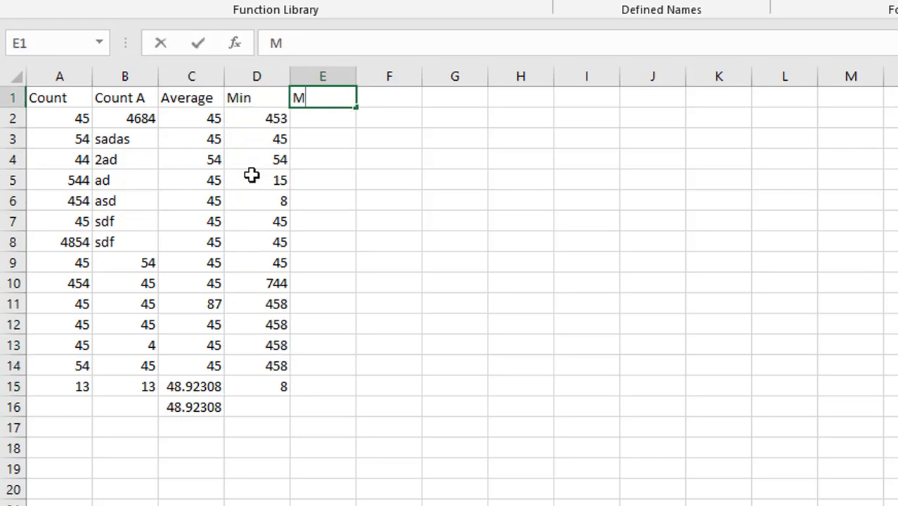
{"action": "type", "text": "ax"}
{"action": "key", "text": "Return"}
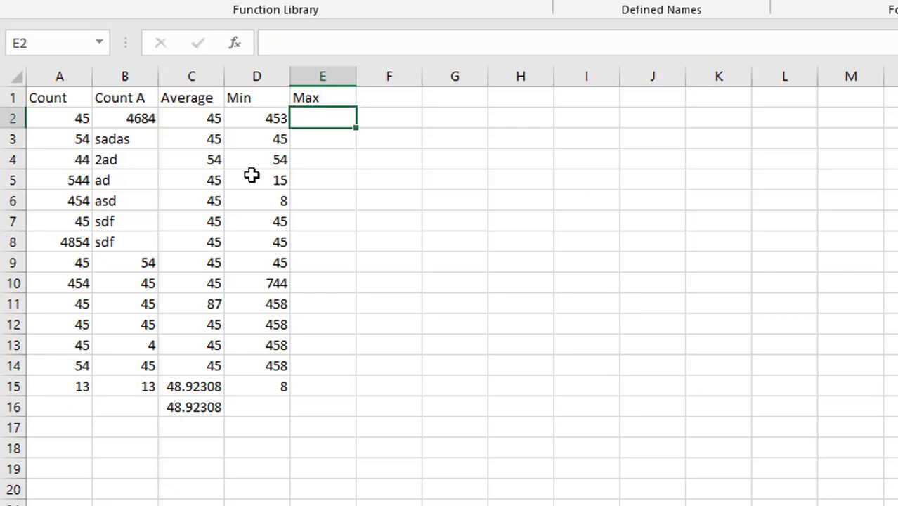
{"action": "left_click", "coordinate": [262, 129]}
{"action": "mouse_move", "coordinate": [262, 128]}
{"action": "left_mouse_down"}
{"action": "mouse_move", "coordinate": [289, 367]}
{"action": "mouse_move", "coordinate": [361, 377]}
{"action": "left_mouse_up"}
{"action": "left_click", "coordinate": [342, 140]}
{"action": "left_click", "coordinate": [334, 384]}
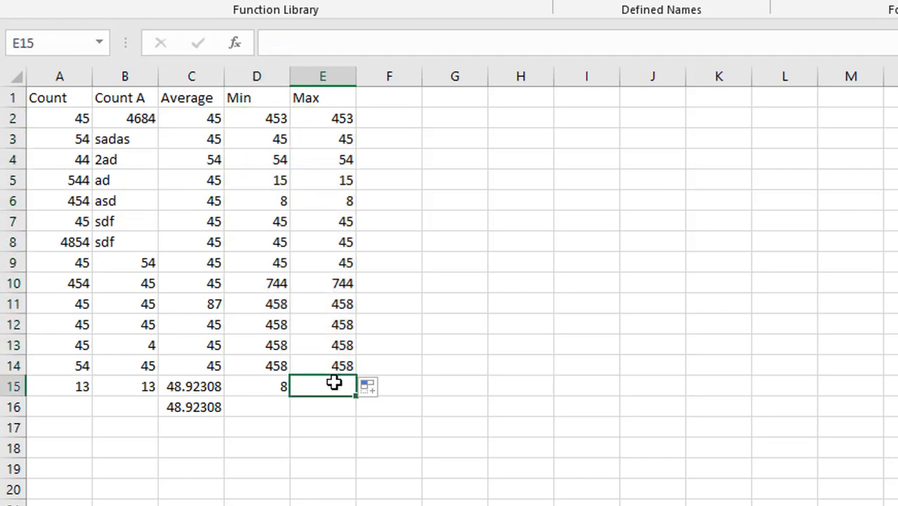
- Enter =MAX(E2:E14) in E15
{"action": "type", "text": "-"}
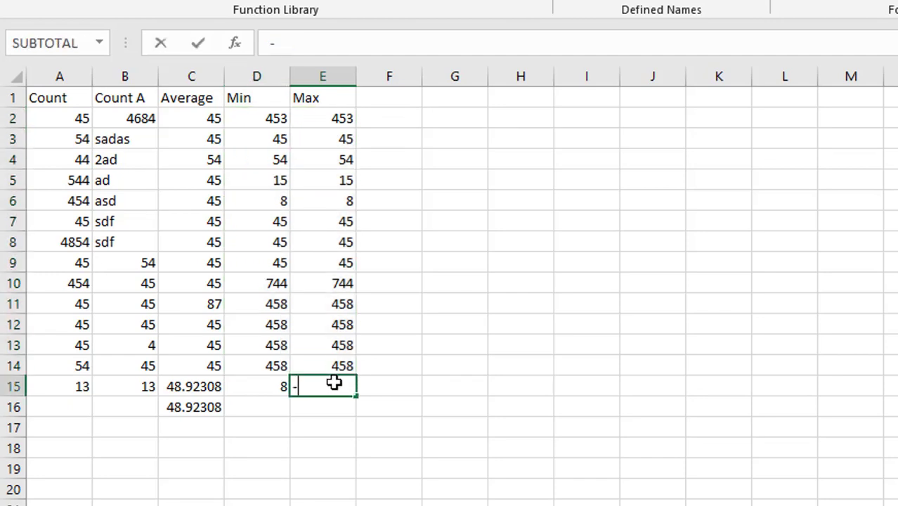
{"action": "type", "text": "ma"}
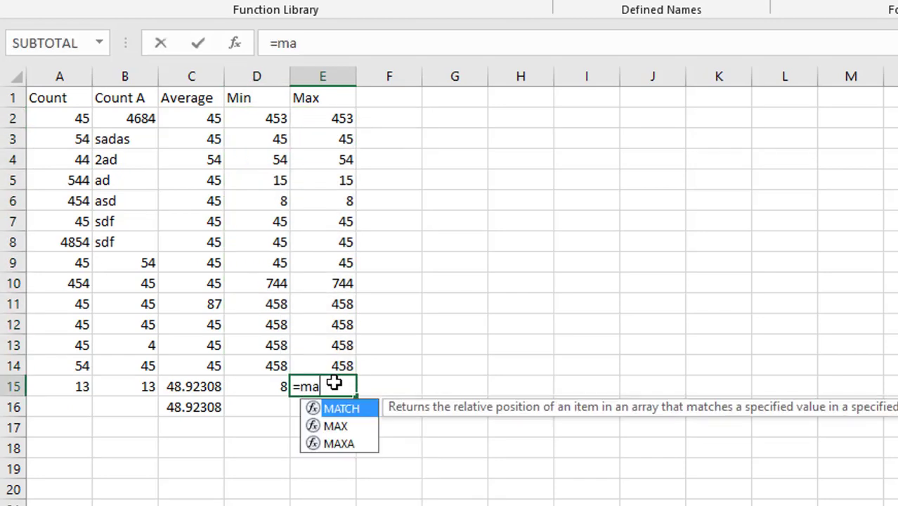
{"action": "type", "text": "x("}
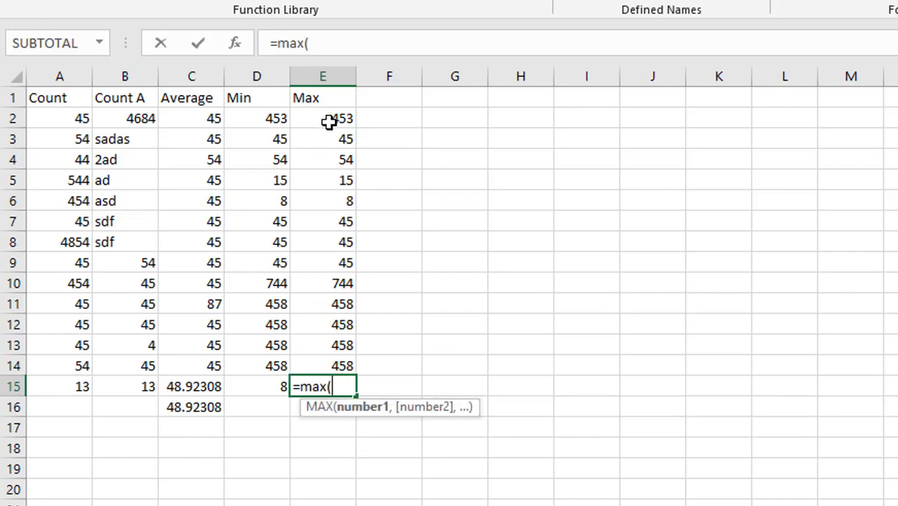
{"action": "mouse_move", "coordinate": [329, 118]}
{"action": "left_mouse_down"}
{"action": "mouse_move", "coordinate": [324, 320]}
{"action": "mouse_move", "coordinate": [312, 354]}
{"action": "left_mouse_up"}
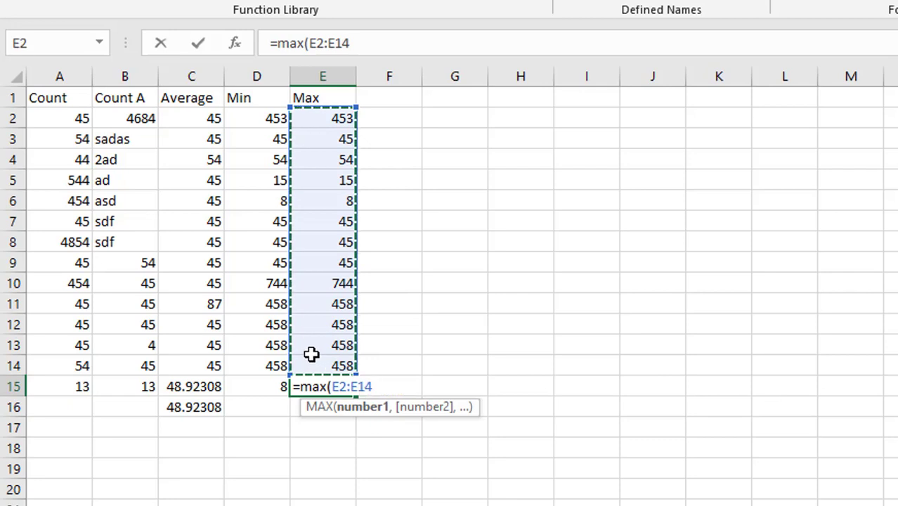
{"action": "key", "text": "Return"}
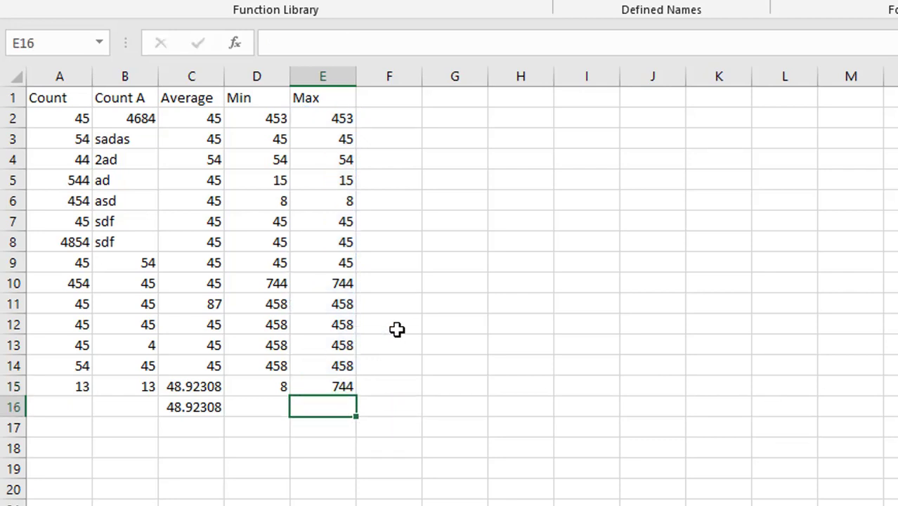
{"action": "left_click", "coordinate": [311, 281]}
{"action": "left_click", "coordinate": [319, 384]}
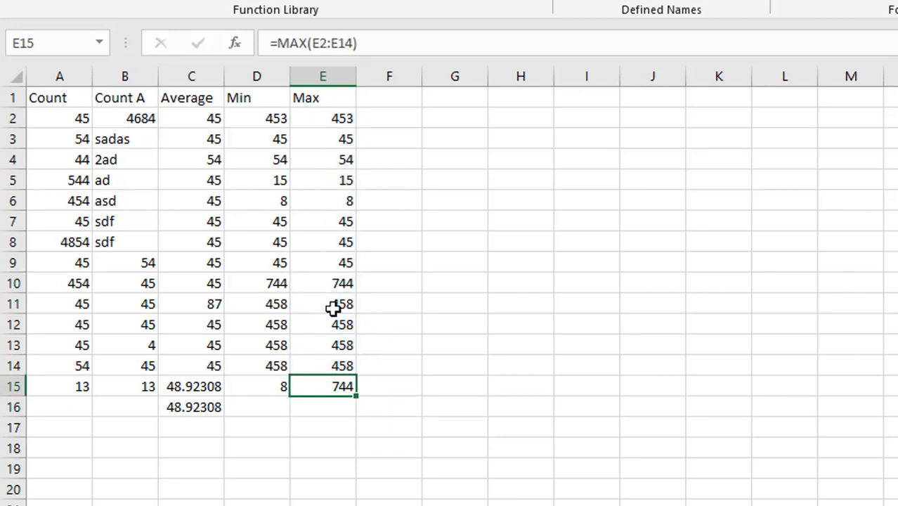
- Change E8 to 8750 so the maximum in E15 becomes 8750
{"action": "left_click", "coordinate": [318, 235]}
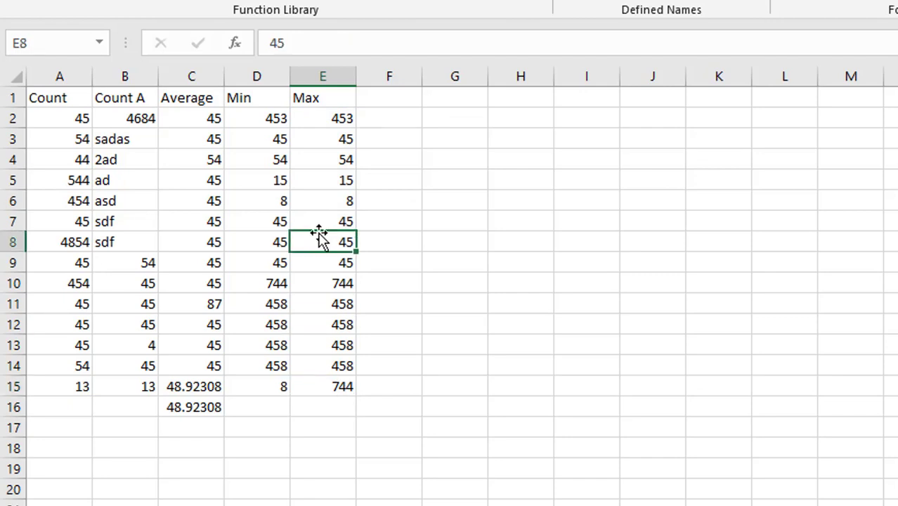
{"action": "type", "text": "8750"}
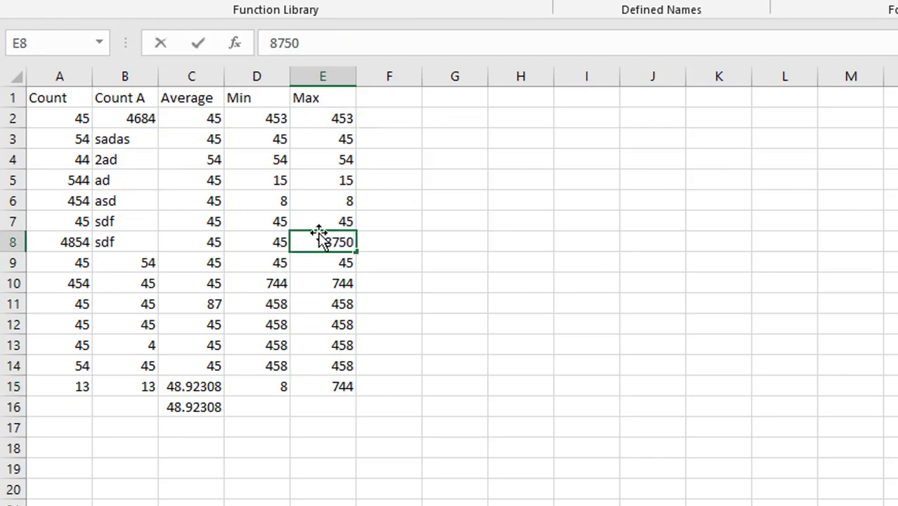
{"action": "key", "text": "Return"}
{"action": "key", "text": "Down"}
{"action": "key", "text": "Down"}
{"action": "key", "text": "Down"}
{"action": "key", "text": "Down"}
{"action": "key", "text": "Down"}
{"action": "key", "text": "Down"}
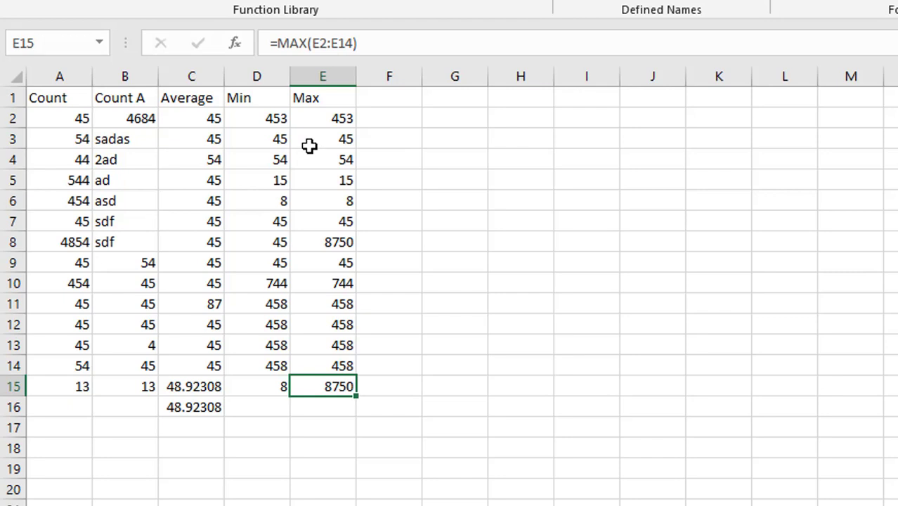
{"action": "left_click", "coordinate": [385, 97]}
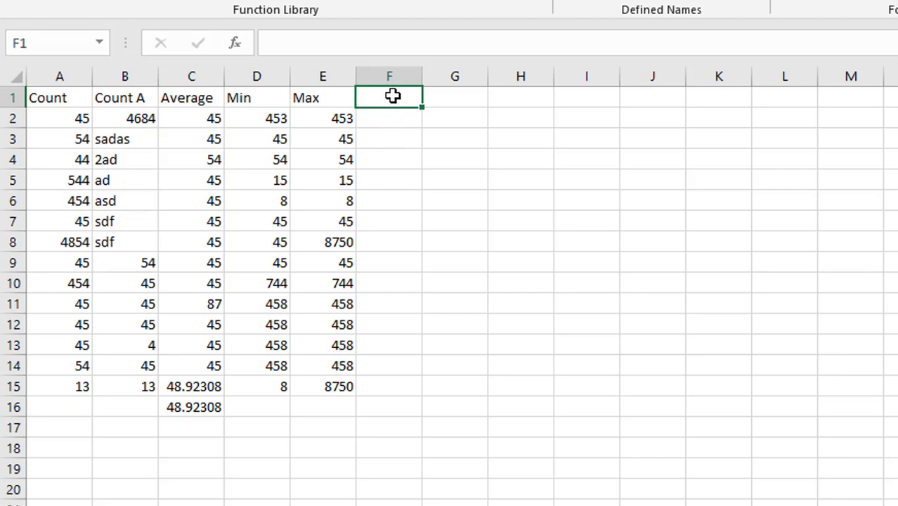
- Head F1 'Median' and enter 45, 45, 45 and 748 into F2:F5
{"action": "type", "text": "Median"}
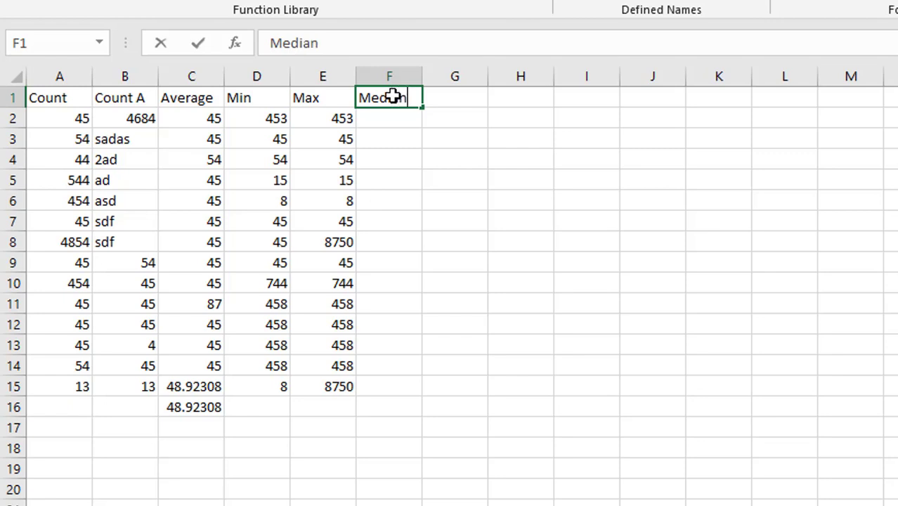
{"action": "key", "text": "Return"}
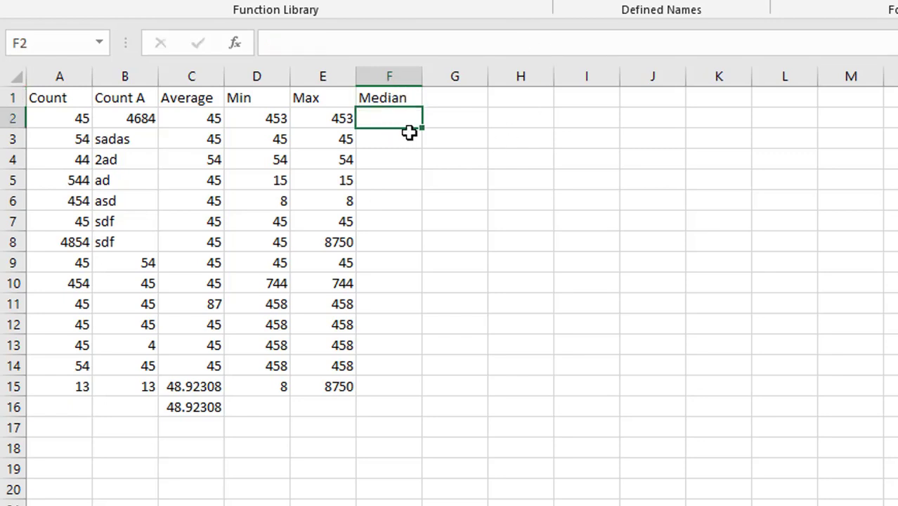
{"action": "type", "text": "45"}
{"action": "key", "text": "Return"}
{"action": "type", "text": "45"}
{"action": "key", "text": "Return"}
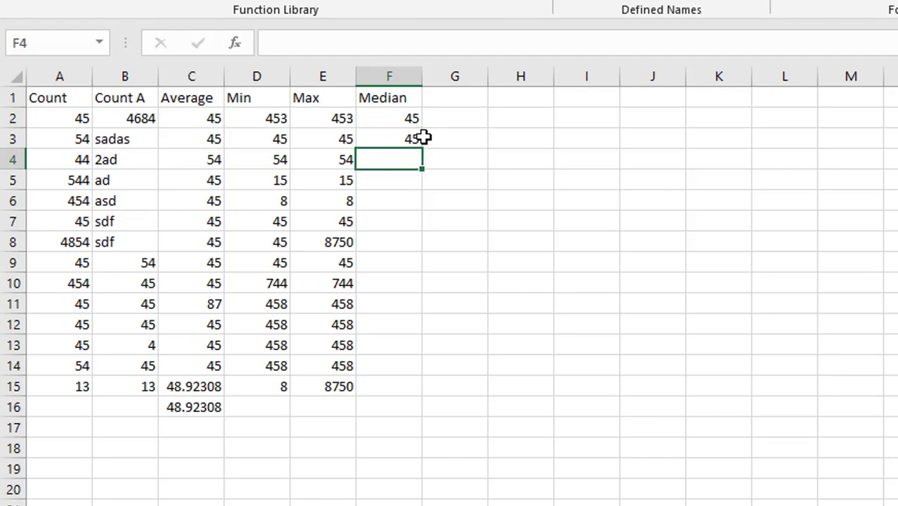
{"action": "type", "text": "45"}
{"action": "key", "text": "Return"}
{"action": "type", "text": "748"}
{"action": "key", "text": "Return"}
- Enter 45, 45, 4, 457 and then 45 five times into F6:F14
{"action": "type", "text": "45"}
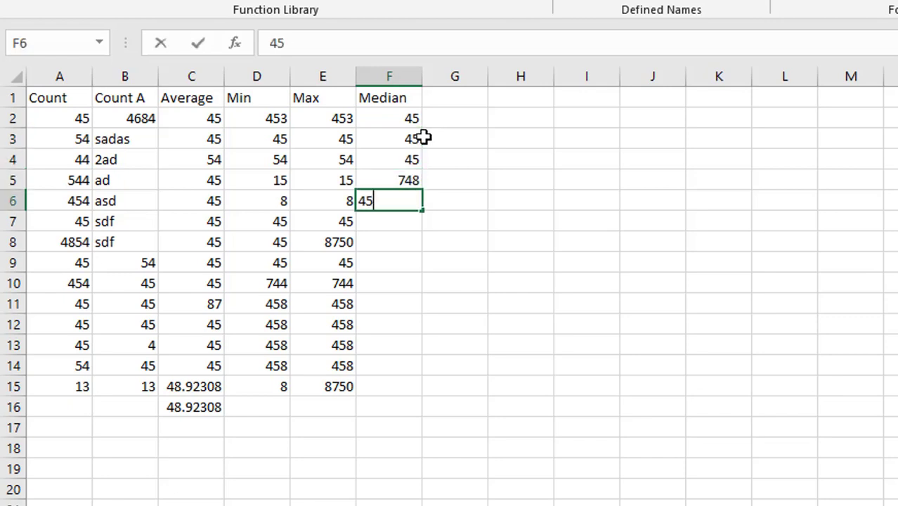
{"action": "key", "text": "Return"}
{"action": "type", "text": "45"}
{"action": "key", "text": "Return"}
{"action": "type", "text": "4"}
{"action": "key", "text": "Return"}
{"action": "type", "text": "457"}
{"action": "key", "text": "Return"}
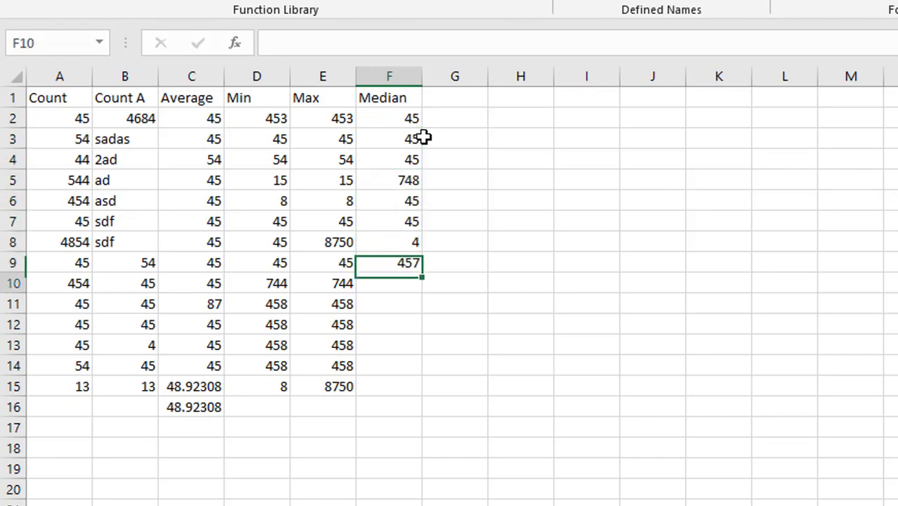
{"action": "type", "text": "45"}
{"action": "key", "text": "Return"}
{"action": "type", "text": "45"}
{"action": "key", "text": "Return"}
{"action": "type", "text": "45"}
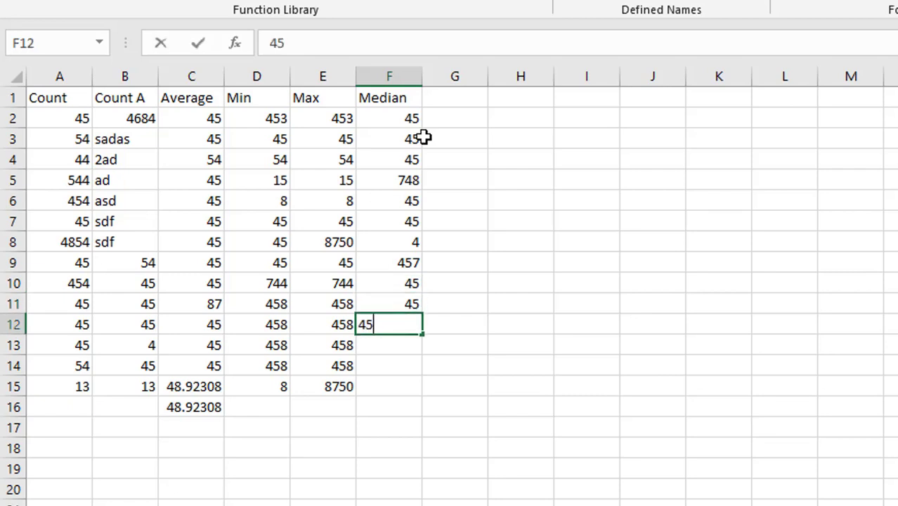
{"action": "key", "text": "Return"}
{"action": "type", "text": "45"}
{"action": "key", "text": "Return"}
{"action": "type", "text": "45"}
{"action": "key", "text": "Return"}
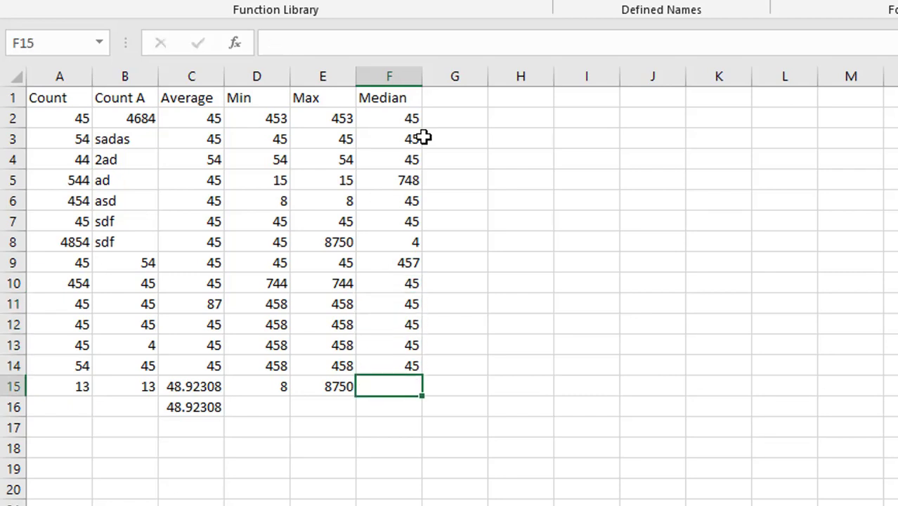
- Enter =MEDIAN(F2:F14) in F15
{"action": "type", "text": "=med"}
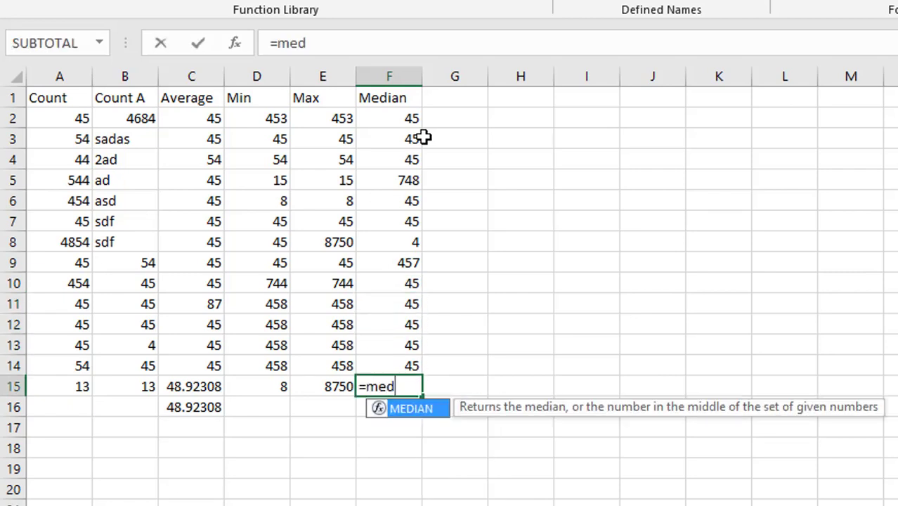
{"action": "key", "text": "Tab"}
{"action": "left_click_drag", "start_coordinate": [381, 118], "coordinate": [383, 364]}
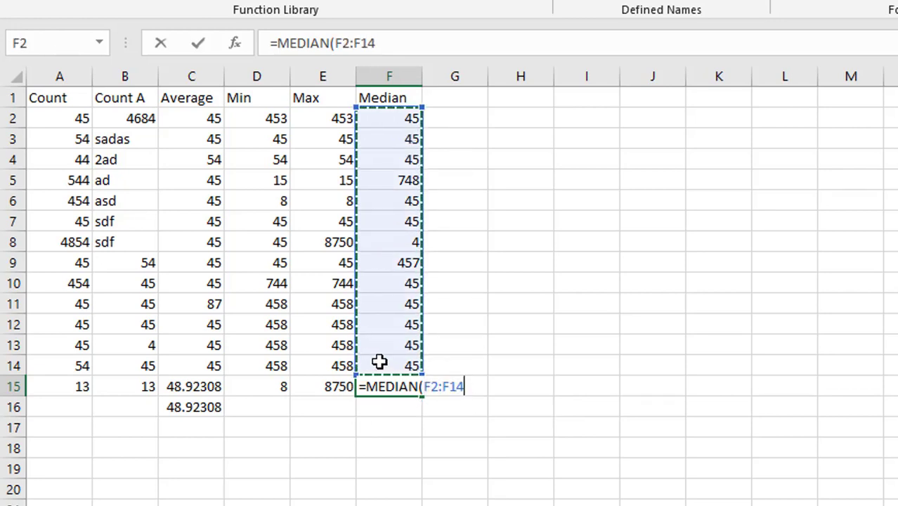
{"action": "key", "text": "Return"}
{"action": "left_click", "coordinate": [391, 386]}
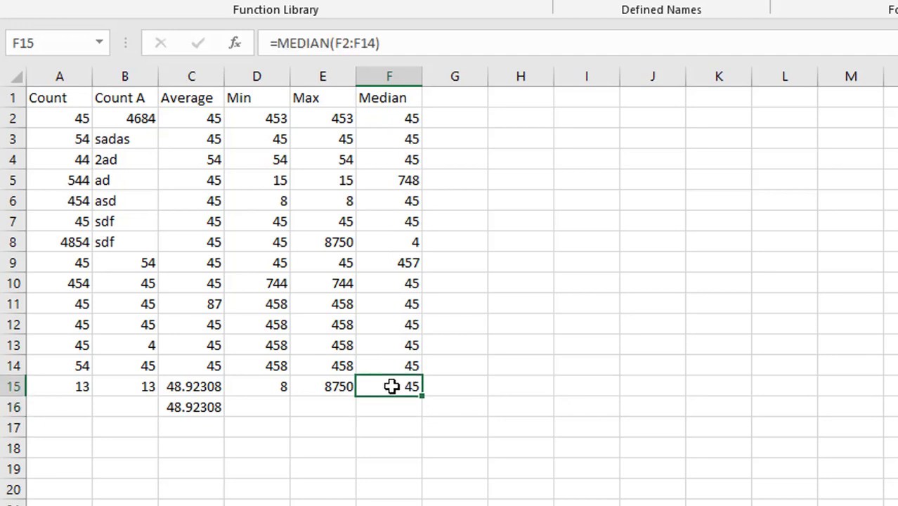
- Change F6 to 87, F12 to 878, F13 to 487 and F10 to 47, keeping 45 in F11
{"action": "left_click", "coordinate": [395, 206]}
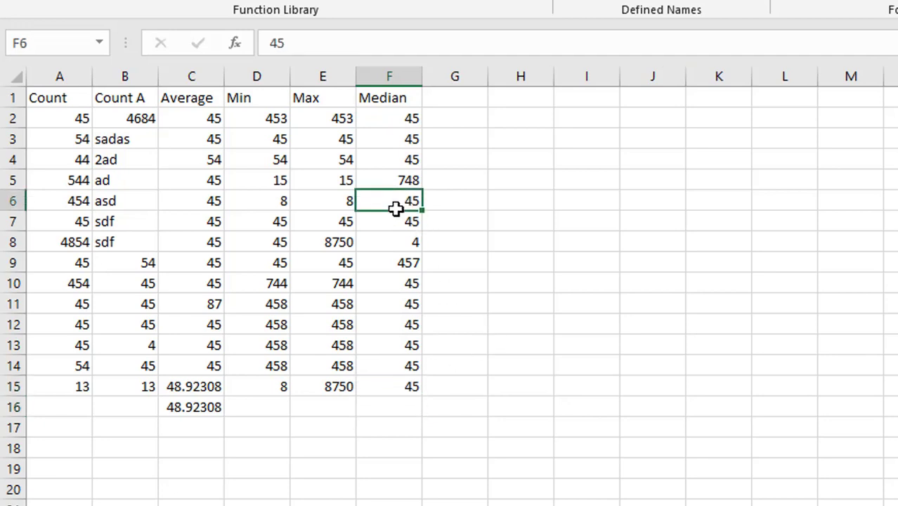
{"action": "type", "text": "87"}
{"action": "key", "text": "Return"}
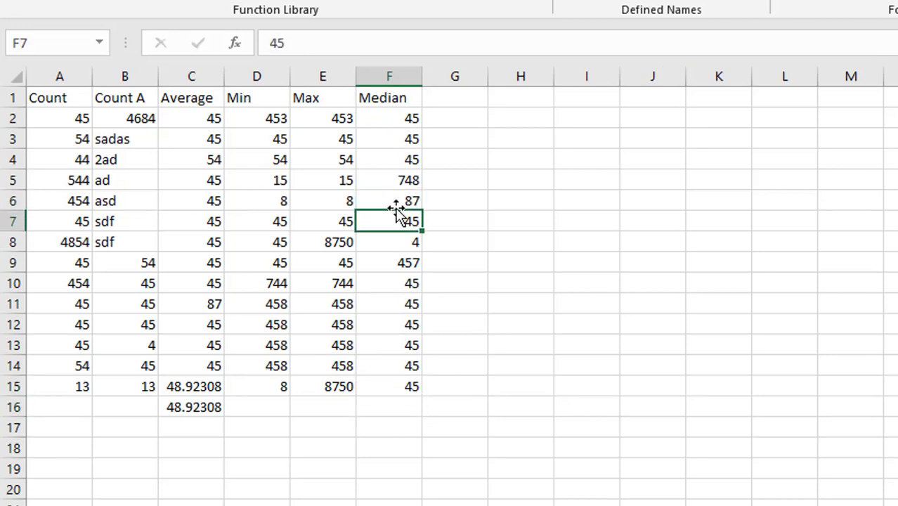
{"action": "key", "text": "Down"}
{"action": "key", "text": "Down"}
{"action": "key", "text": "Down"}
{"action": "key", "text": "Down"}
{"action": "type", "text": "45"}
{"action": "key", "text": "Return"}
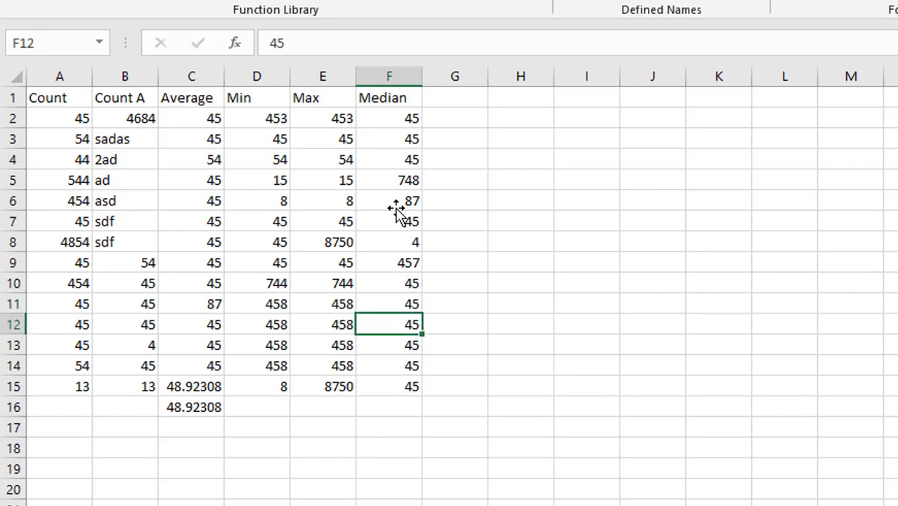
{"action": "type", "text": "878"}
{"action": "key", "text": "Return"}
{"action": "type", "text": "487"}
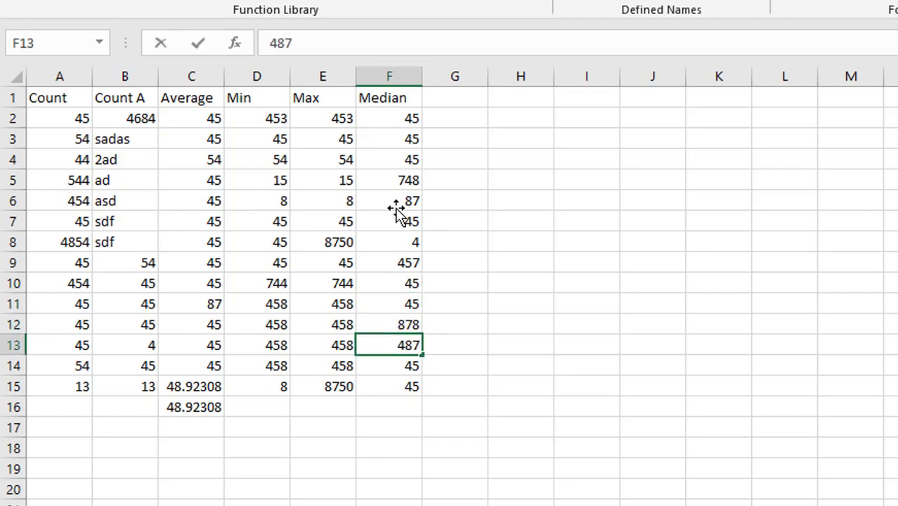
{"action": "key", "text": "Up"}
{"action": "key", "text": "Up"}
{"action": "key", "text": "Up"}
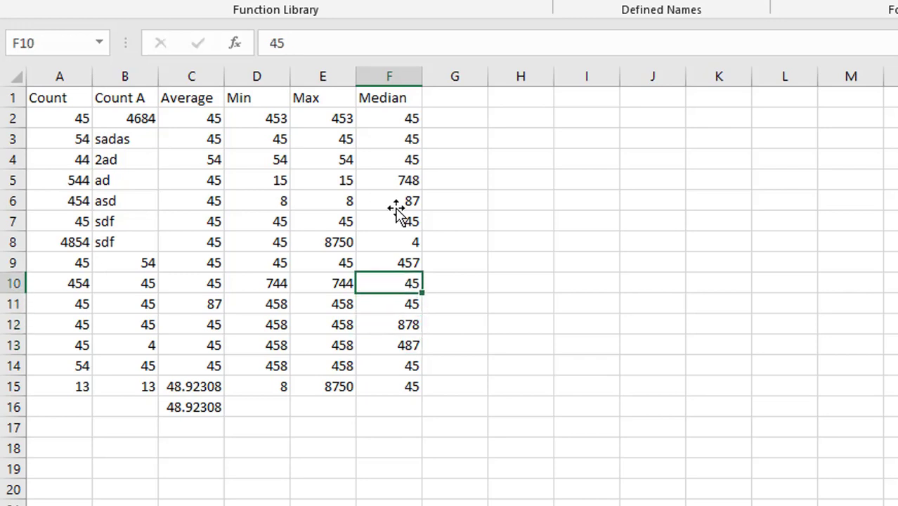
{"action": "type", "text": "47"}
{"action": "key", "text": "Return"}
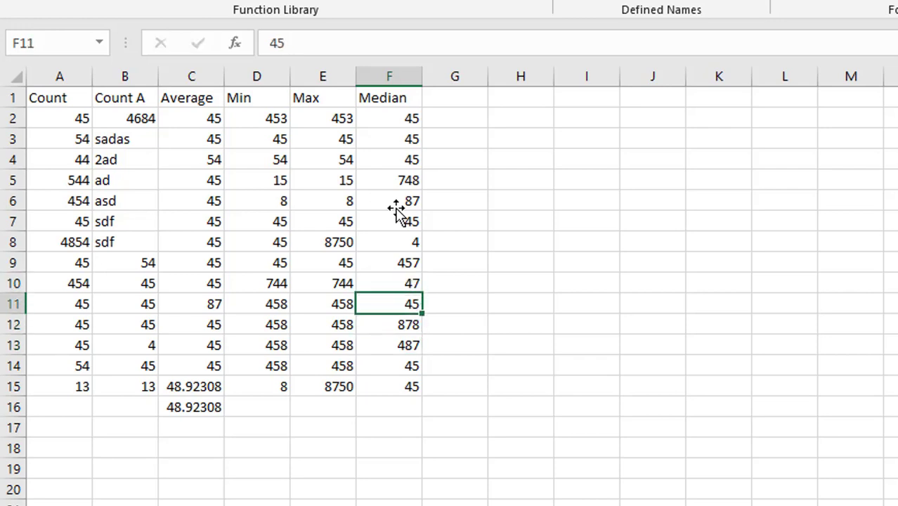
{"action": "left_click", "coordinate": [557, 171]}
{"action": "left_click", "coordinate": [507, 158]}
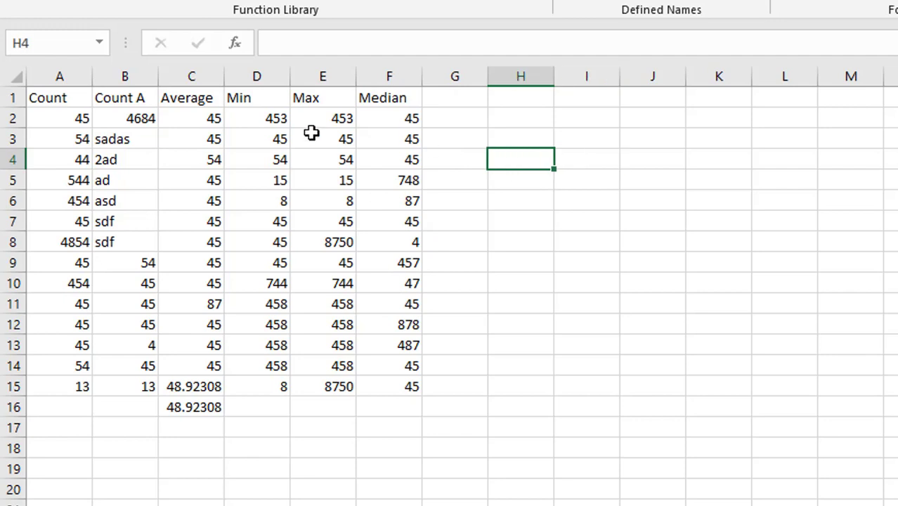
{"action": "left_click_drag", "start_coordinate": [67, 98], "coordinate": [310, 90]}
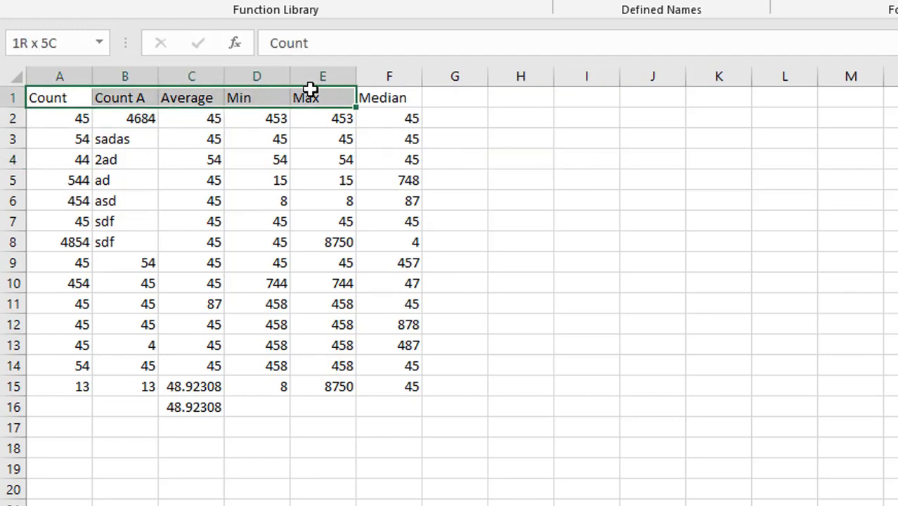
{"action": "left_click", "coordinate": [382, 96]}
{"action": "left_click", "coordinate": [535, 141]}
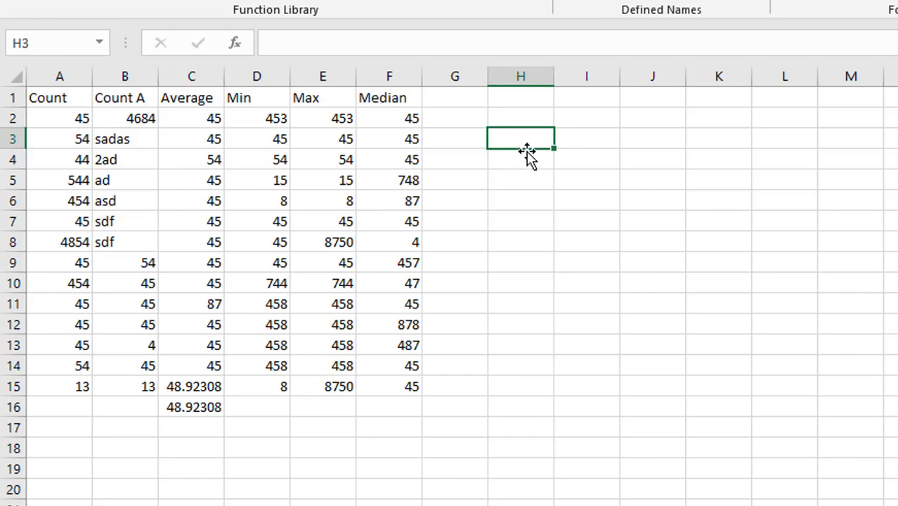
- Enter 1, 5, 4, 7 and 8 down H3:H7
{"action": "type", "text": "1"}
{"action": "key", "text": "Return"}
{"action": "type", "text": "5"}
{"action": "key", "text": "Return"}
{"action": "type", "text": "4"}
{"action": "key", "text": "Return"}
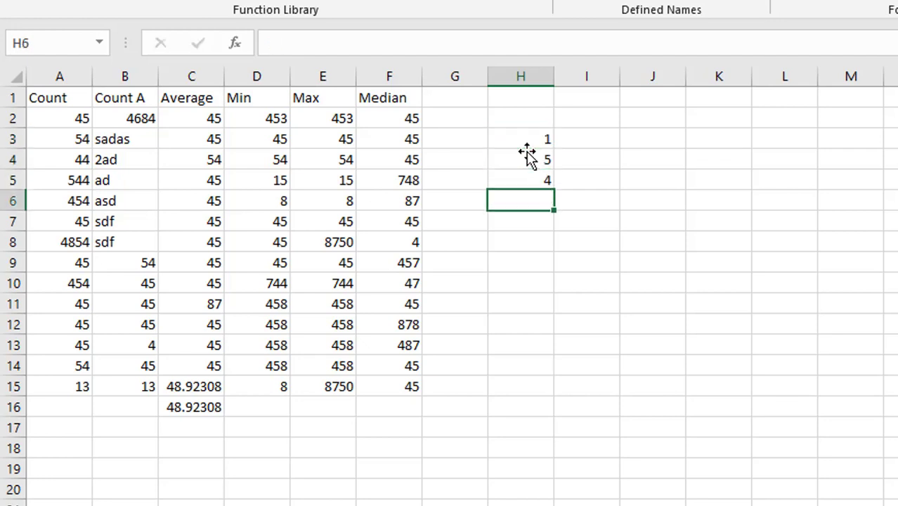
{"action": "type", "text": "7"}
{"action": "key", "text": "Return"}
{"action": "type", "text": "8"}
{"action": "key", "text": "Return"}
- Finish the list with 5, 9 and 5 in H8:H10, correcting a mistyped 45
{"action": "type", "text": "45"}
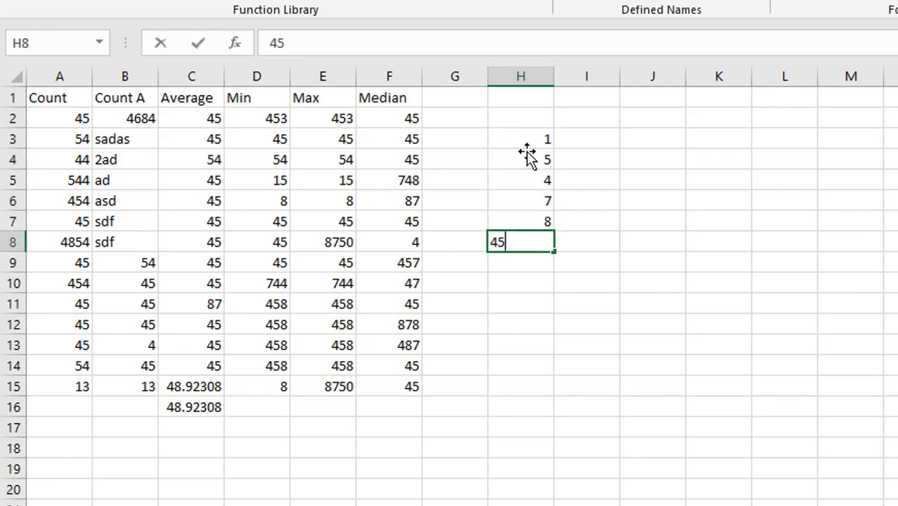
{"action": "key", "text": "Return"}
{"action": "key", "text": "Up"}
{"action": "type", "text": "5"}
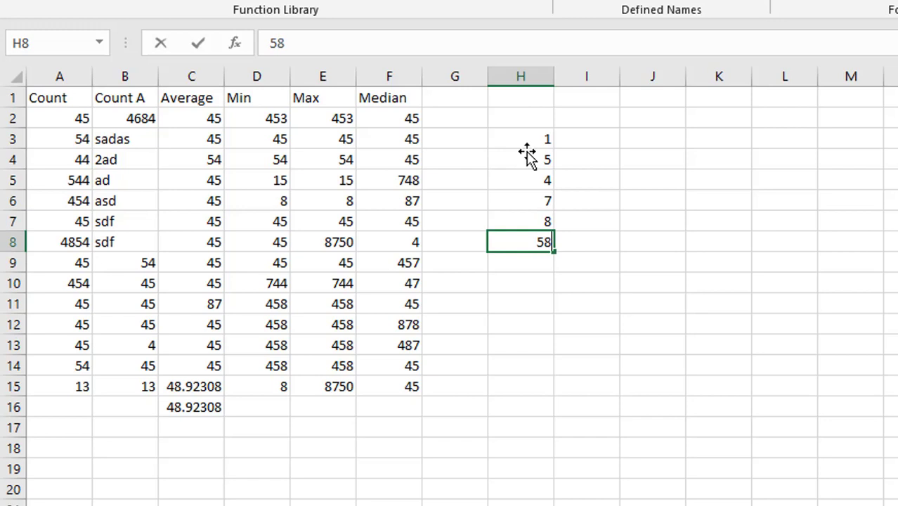
{"action": "key", "text": "Return"}
{"action": "type", "text": "9"}
{"action": "key", "text": "Return"}
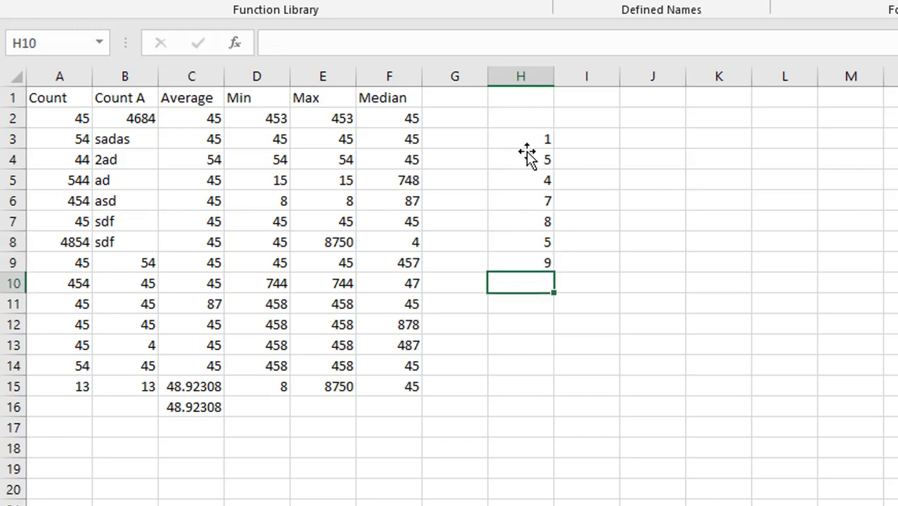
{"action": "type", "text": "5"}
{"action": "key", "text": "Return"}
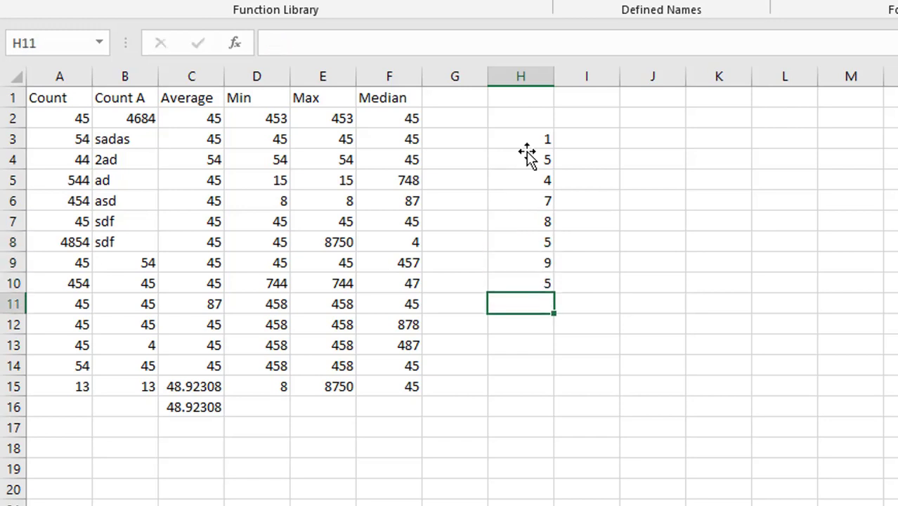
{"action": "mouse_move", "coordinate": [530, 140]}
{"action": "left_mouse_down"}
{"action": "mouse_move", "coordinate": [520, 213]}
{"action": "mouse_move", "coordinate": [526, 284]}
{"action": "left_mouse_up"}
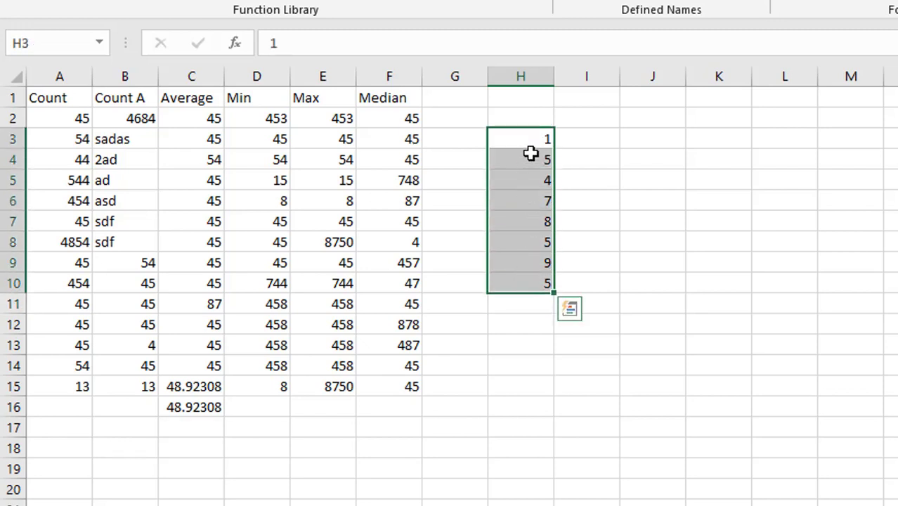
{"action": "key", "text": "alt+h"}
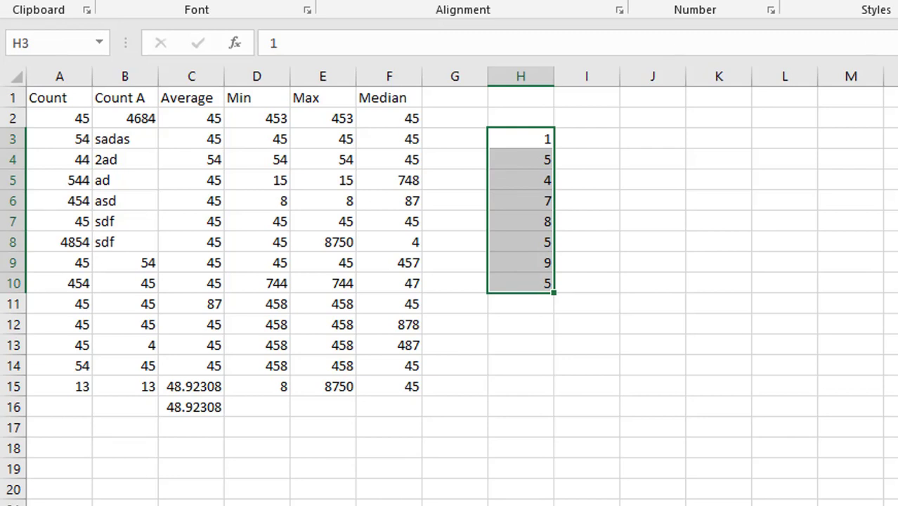
{"action": "key", "text": "alt+equal"}
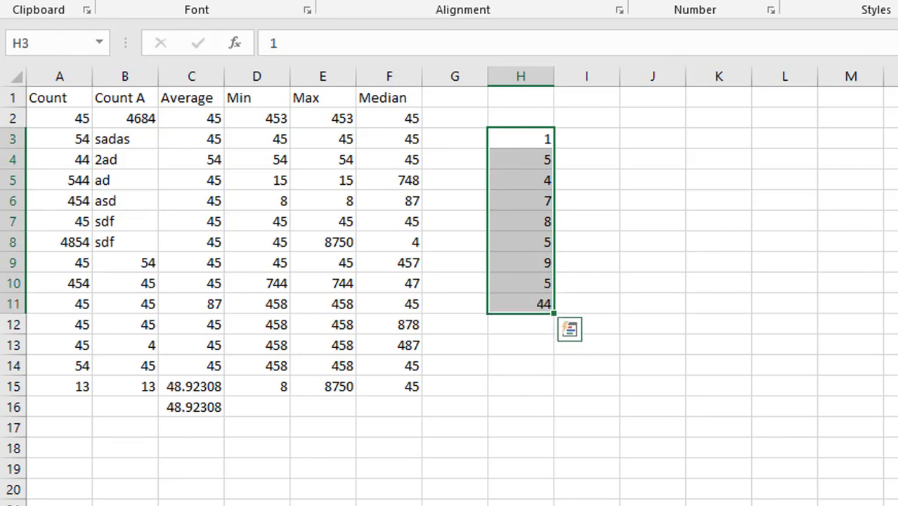
{"action": "key", "text": "ctrl+z"}
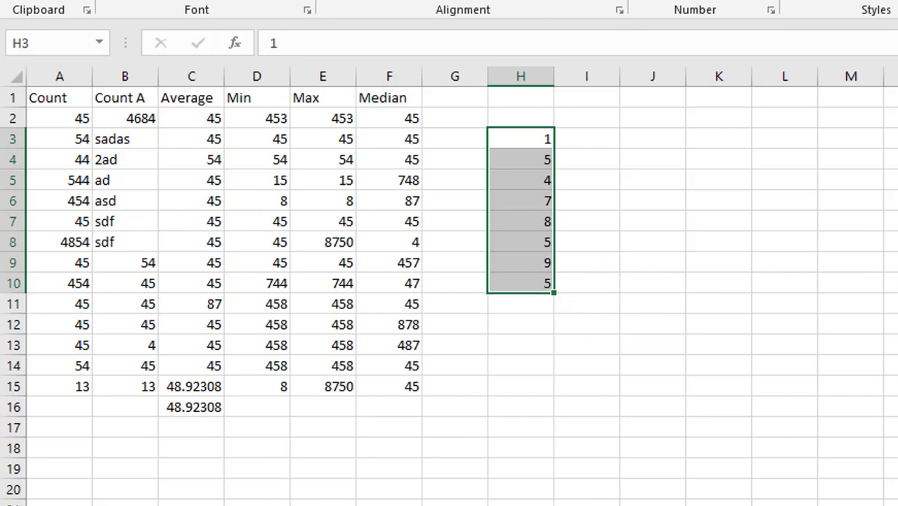
{"action": "key", "text": "alt+h"}
{"action": "key", "text": "s"}
{"action": "key", "text": "s"}
{"action": "left_click", "coordinate": [533, 138]}
{"action": "left_click", "coordinate": [534, 159]}
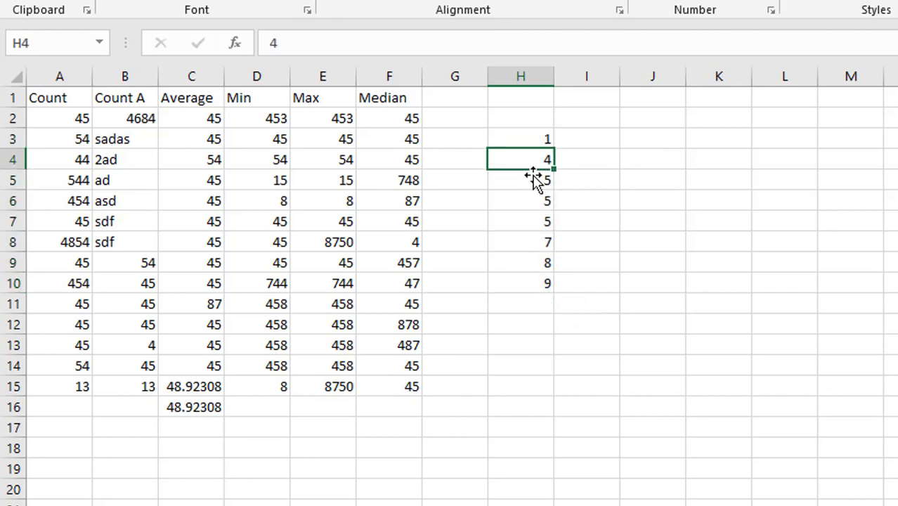
{"action": "left_click", "coordinate": [533, 180]}
{"action": "left_click", "coordinate": [532, 201]}
{"action": "left_click", "coordinate": [527, 221]}
{"action": "left_click", "coordinate": [536, 242]}
{"action": "left_click", "coordinate": [533, 201]}
{"action": "left_click", "coordinate": [546, 139]}
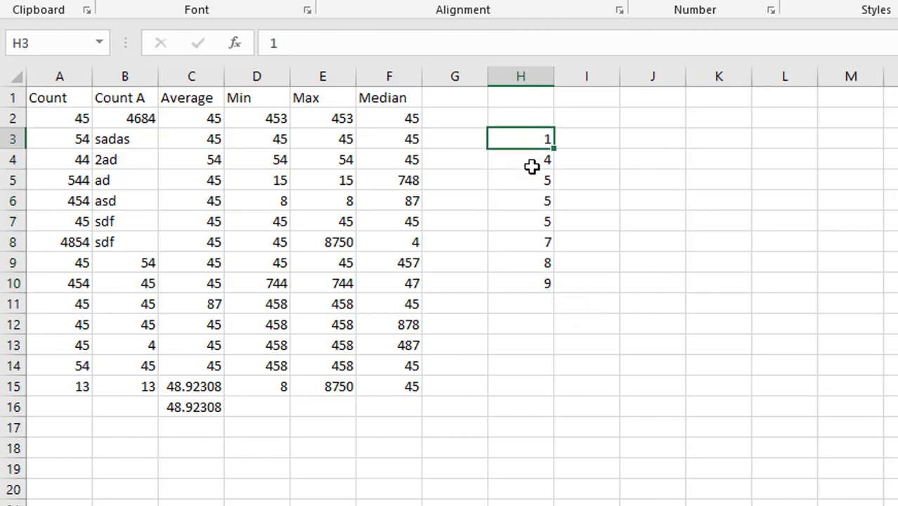
{"action": "left_click", "coordinate": [526, 208]}
{"action": "left_click", "coordinate": [536, 221]}
{"action": "left_click", "coordinate": [537, 283]}
{"action": "left_click_drag", "start_coordinate": [534, 141], "coordinate": [527, 184]}
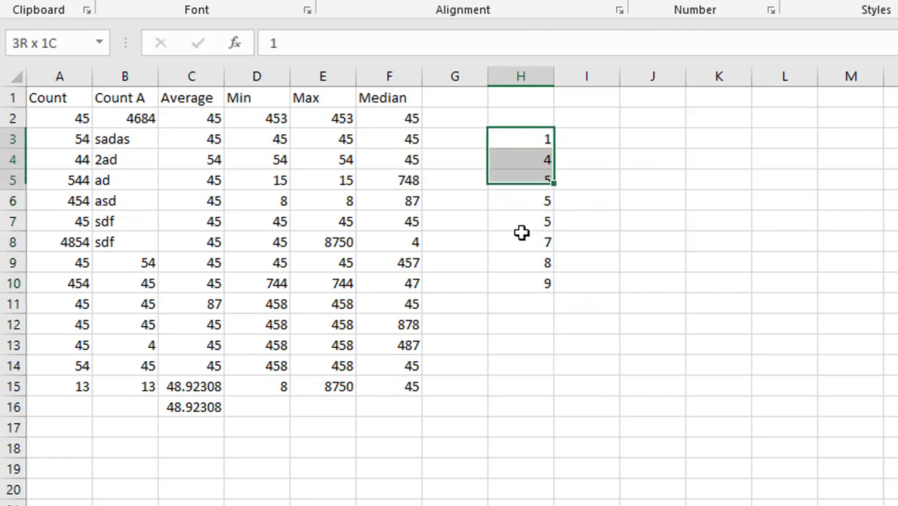
{"action": "left_click_drag", "start_coordinate": [521, 233], "coordinate": [526, 281]}
{"action": "left_click", "coordinate": [525, 281]}
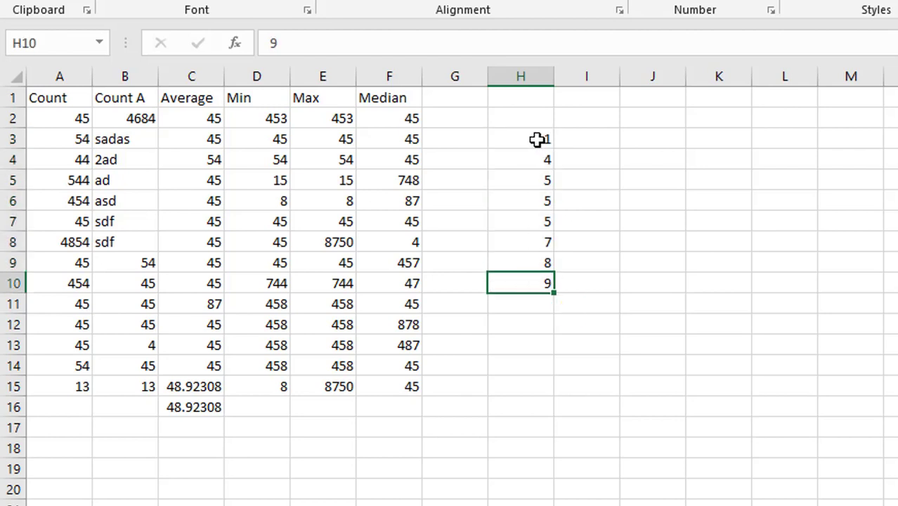
{"action": "left_click", "coordinate": [538, 138]}
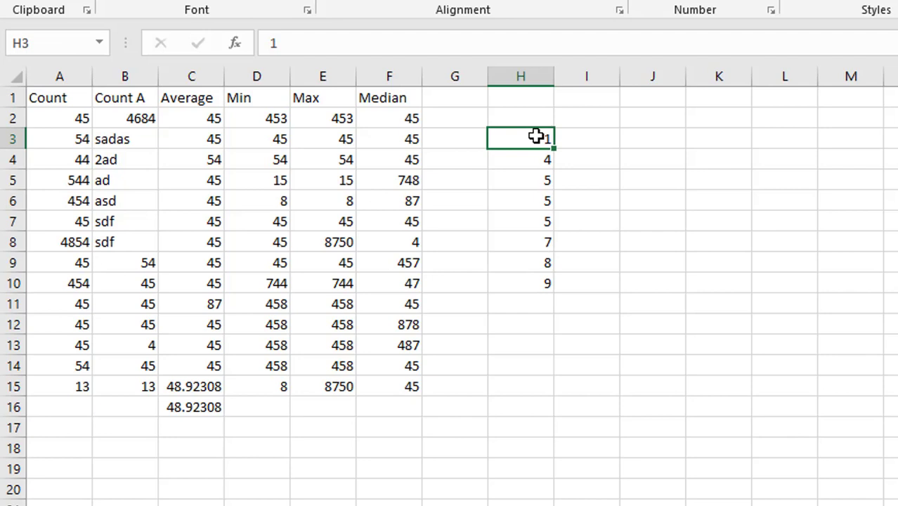
{"action": "left_click", "coordinate": [539, 284]}
{"action": "left_click", "coordinate": [533, 162]}
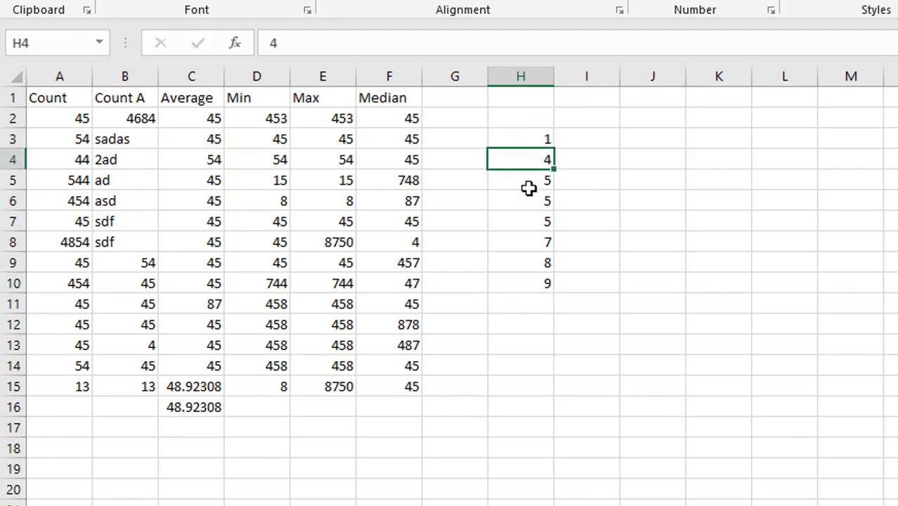
{"action": "left_click", "coordinate": [528, 265]}
{"action": "left_click", "coordinate": [536, 186]}
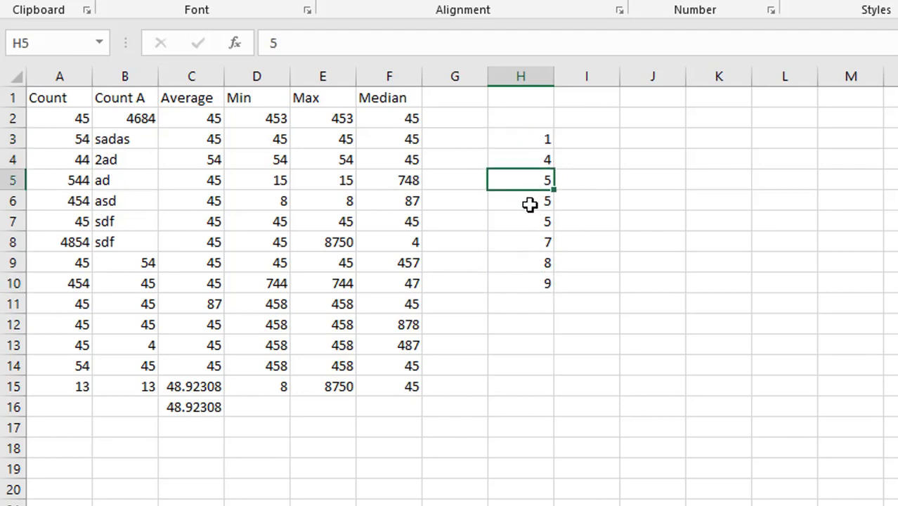
{"action": "left_click", "coordinate": [530, 242]}
{"action": "left_click", "coordinate": [529, 202]}
{"action": "left_click", "coordinate": [532, 222]}
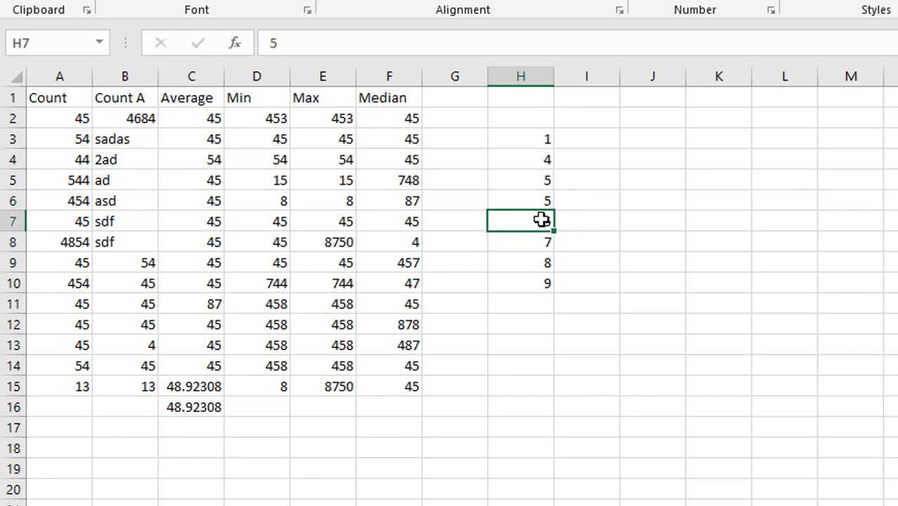
{"action": "left_click_drag", "start_coordinate": [545, 223], "coordinate": [592, 225]}
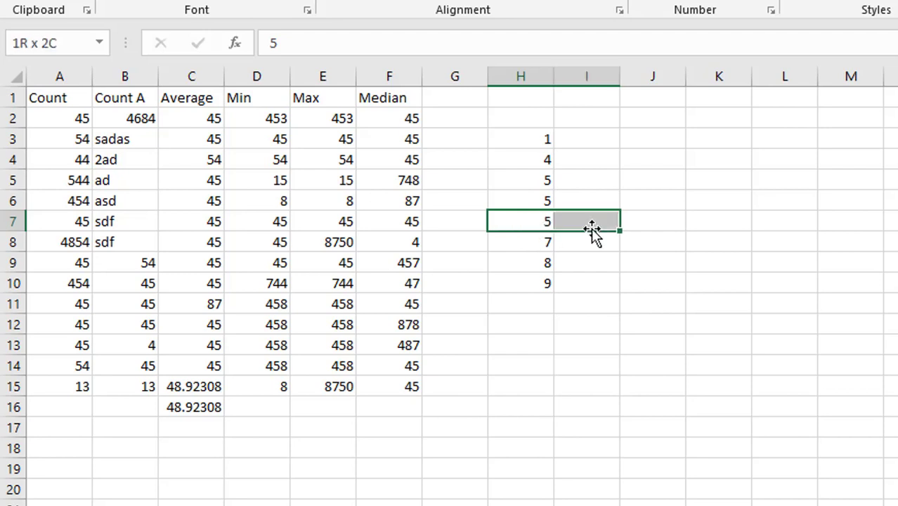
{"action": "left_click", "coordinate": [537, 224]}
{"action": "left_click", "coordinate": [532, 305]}
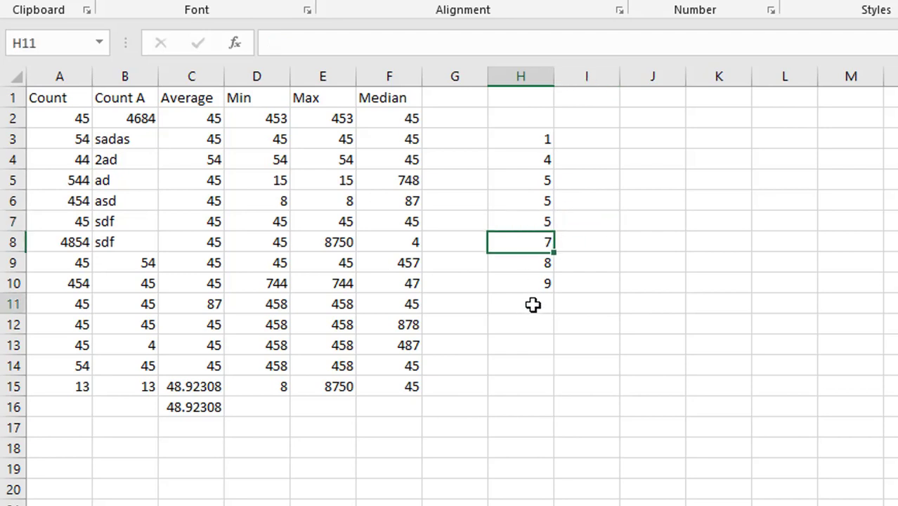
- Enter =MEDIAN(H3:H10) in H11, which returns 5
{"action": "type", "text": "=m"}
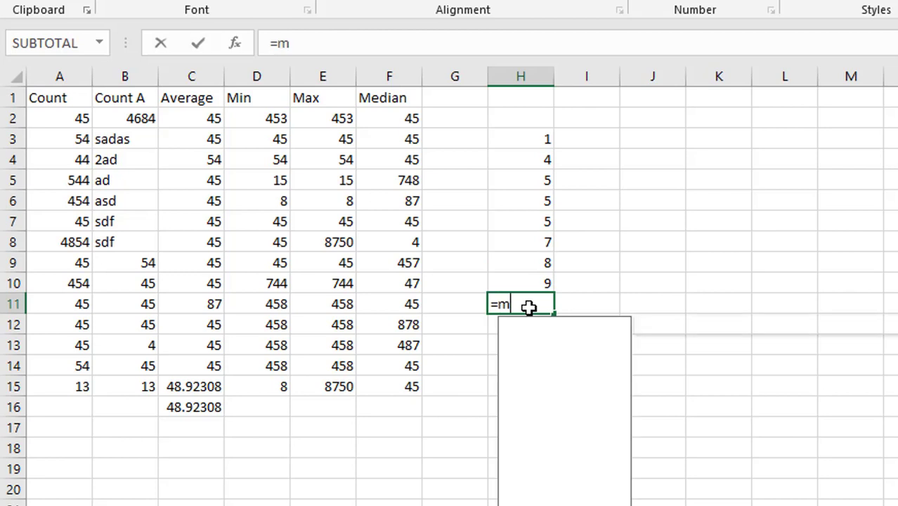
{"action": "type", "text": "eda"}
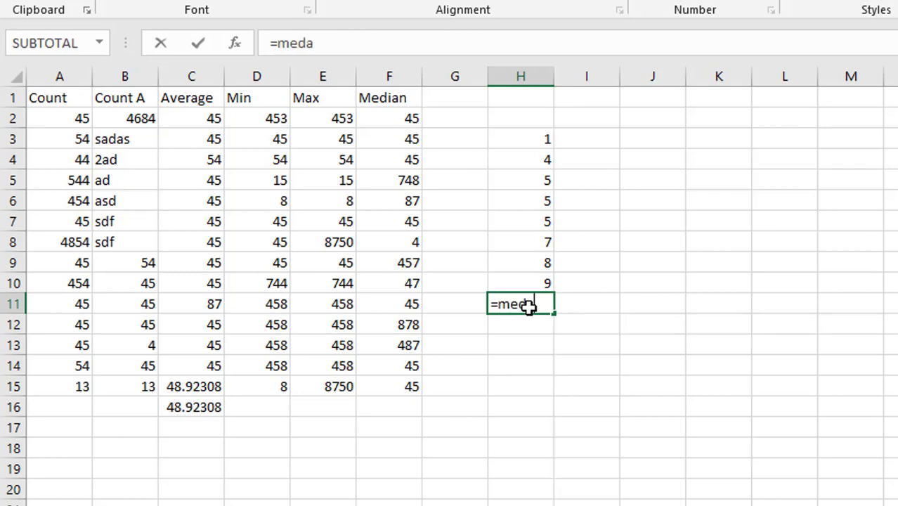
{"action": "key", "text": "BackSpace"}
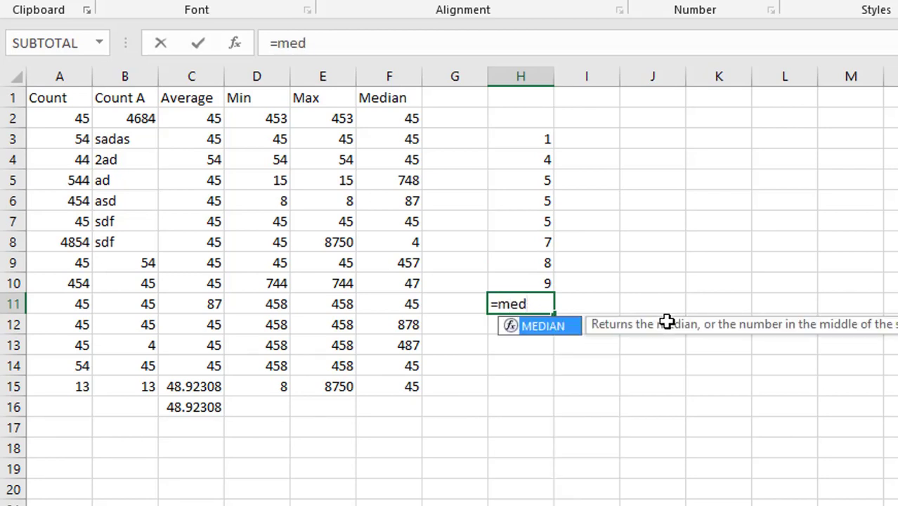
{"action": "key", "text": "Tab"}
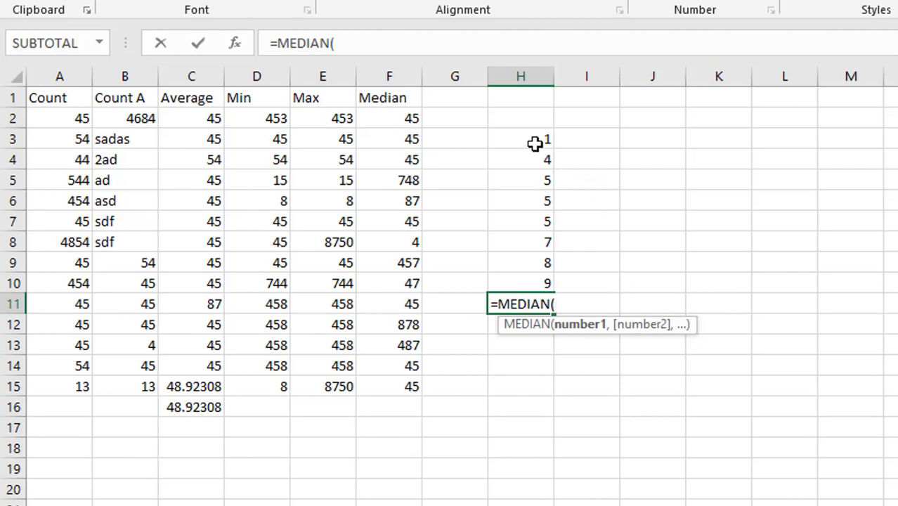
{"action": "left_click_drag", "start_coordinate": [536, 142], "coordinate": [534, 275]}
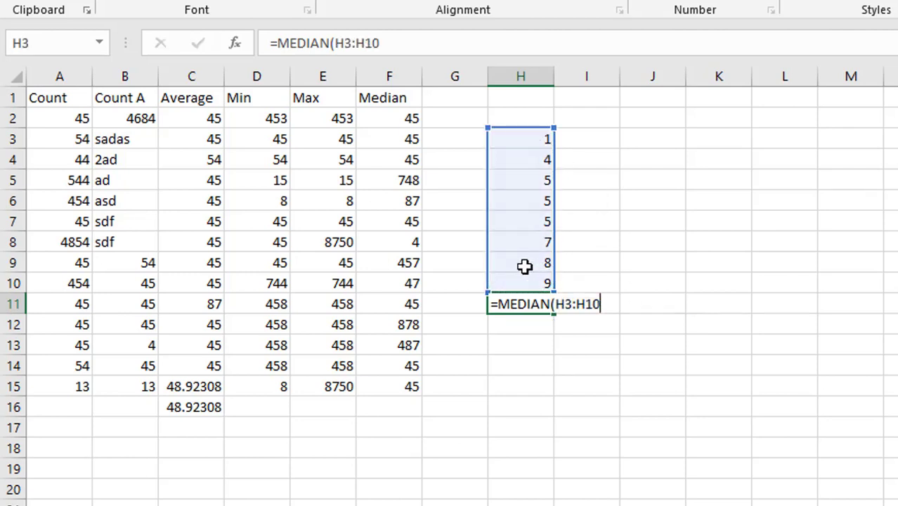
{"action": "key", "text": "Return"}
{"action": "left_click", "coordinate": [538, 205]}
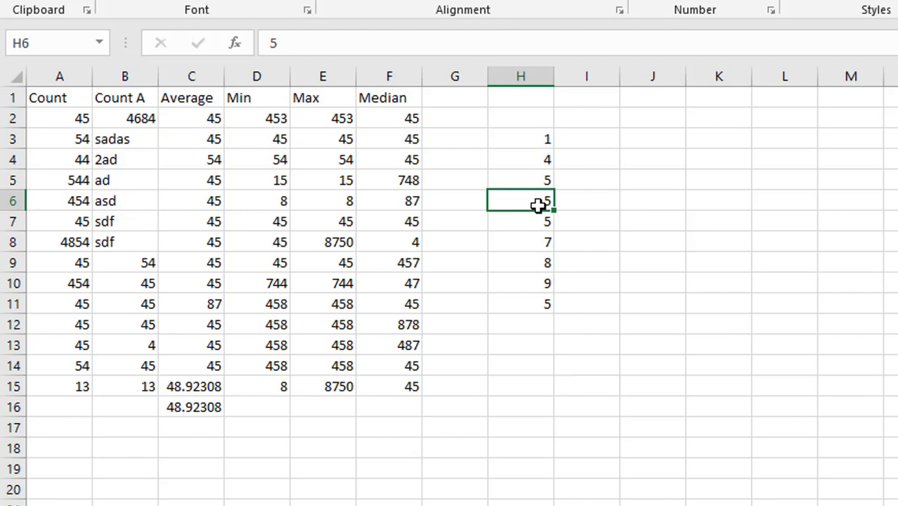
- Change H6 to 3 and H7 to 4, making the median 4.5
{"action": "key", "text": "Up"}
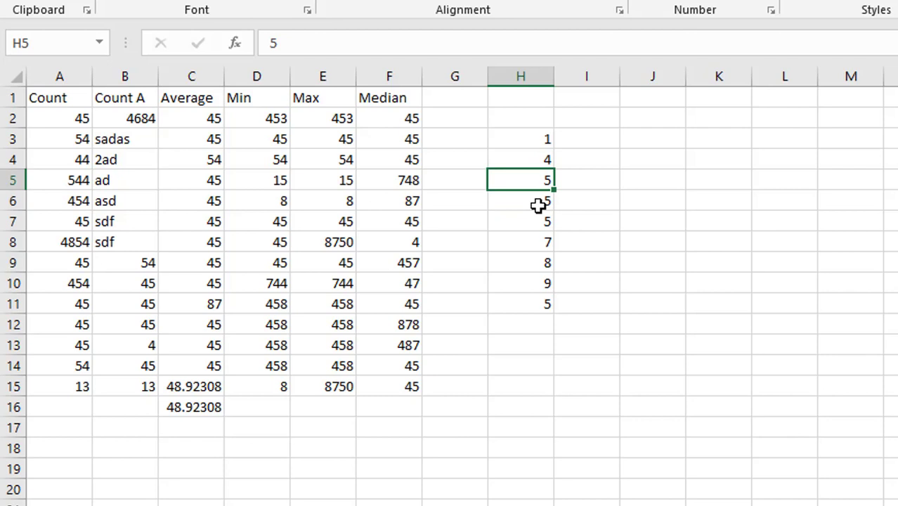
{"action": "key", "text": "Down"}
{"action": "type", "text": "3"}
{"action": "key", "text": "Return"}
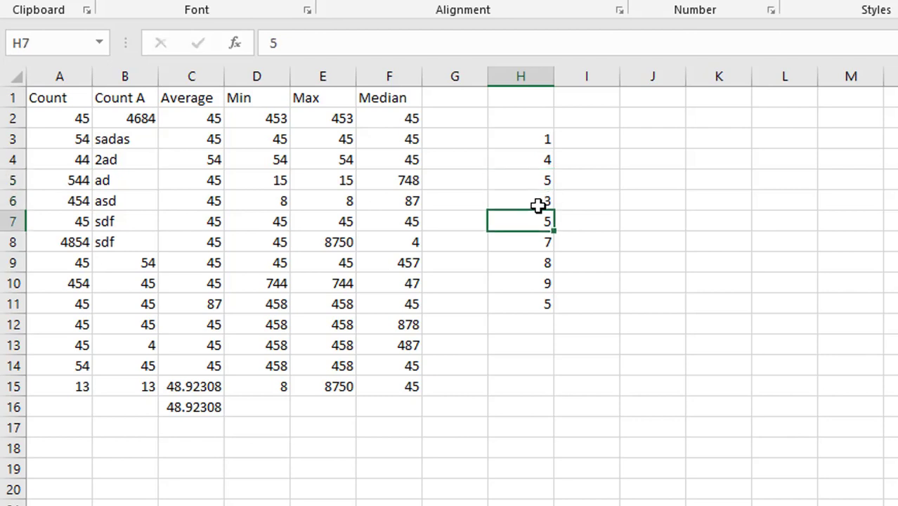
{"action": "type", "text": "4"}
{"action": "key", "text": "Return"}
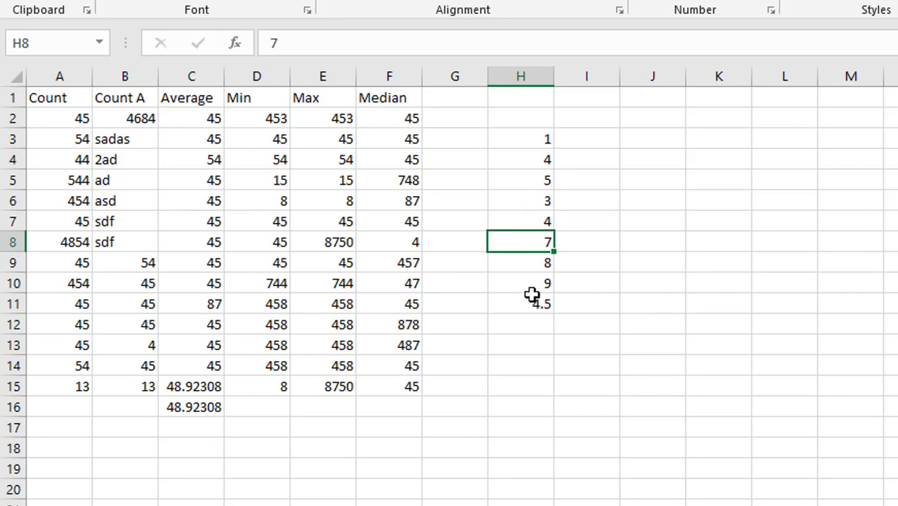
- Review the median's source range H3:H10, then clear the formula from H11
{"action": "left_click", "coordinate": [531, 301]}
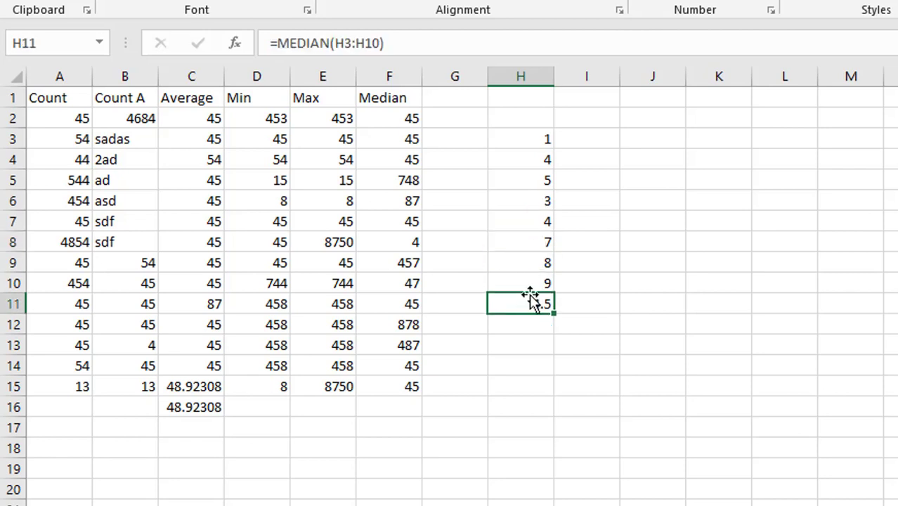
{"action": "left_click_drag", "start_coordinate": [531, 143], "coordinate": [531, 263]}
{"action": "left_click", "coordinate": [535, 300]}
{"action": "key", "text": "Delete"}
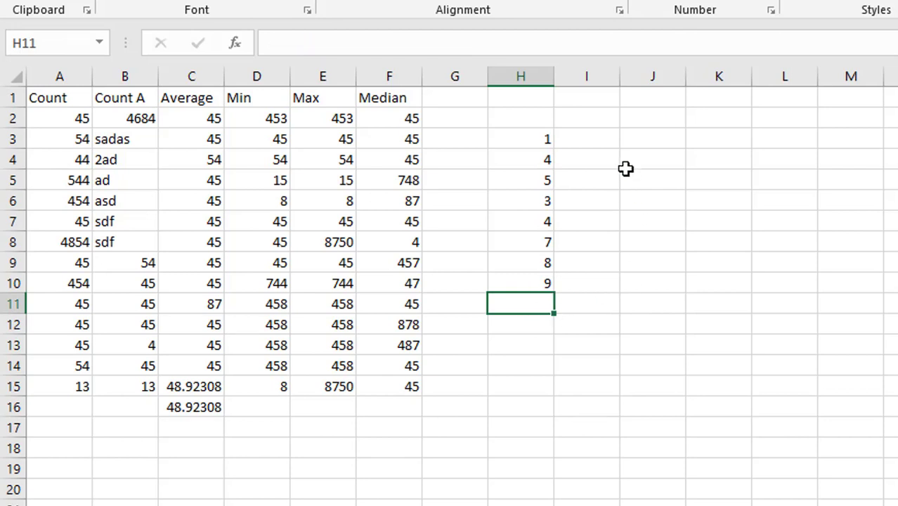
- Sort H3:H10 smallest to largest
{"action": "left_click_drag", "start_coordinate": [541, 140], "coordinate": [539, 281]}
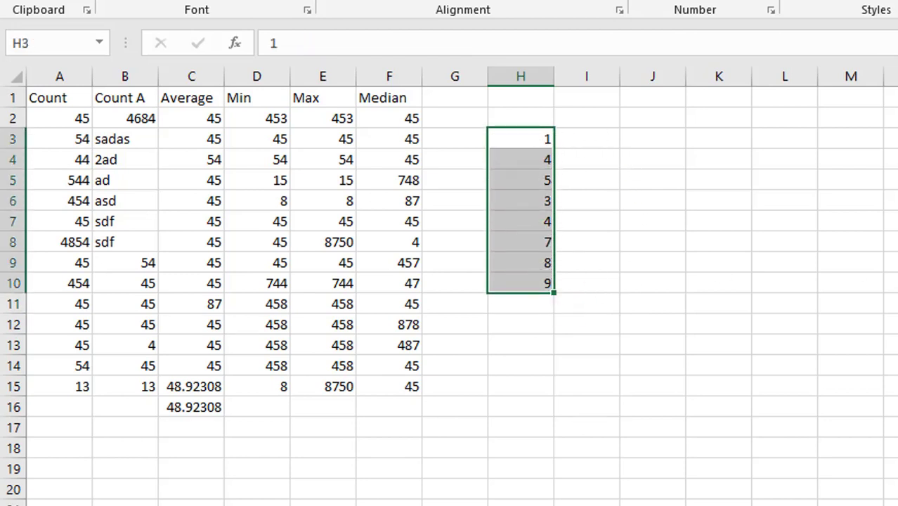
{"action": "key", "text": "alt+h"}
{"action": "key", "text": "s"}
{"action": "key", "text": "s"}
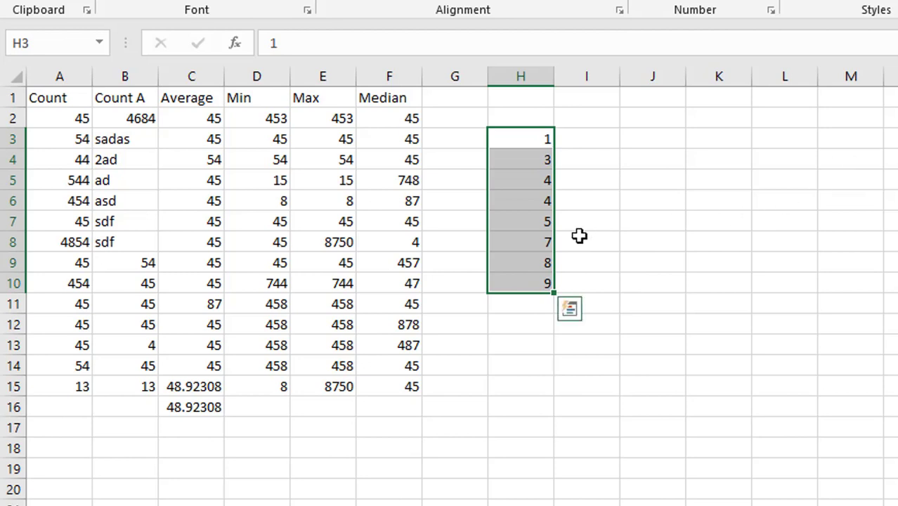
{"action": "left_click", "coordinate": [504, 220]}
- Step through the sorted values 1, 3, 4, 4, 5, 7, 8, 9, ending with H3:H10 selected
{"action": "left_click", "coordinate": [540, 140]}
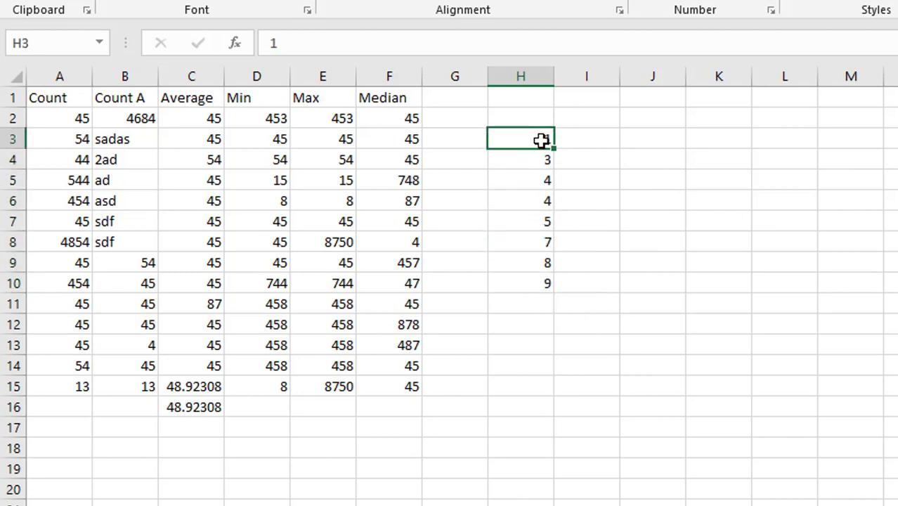
{"action": "left_click", "coordinate": [532, 291], "text": "shift"}
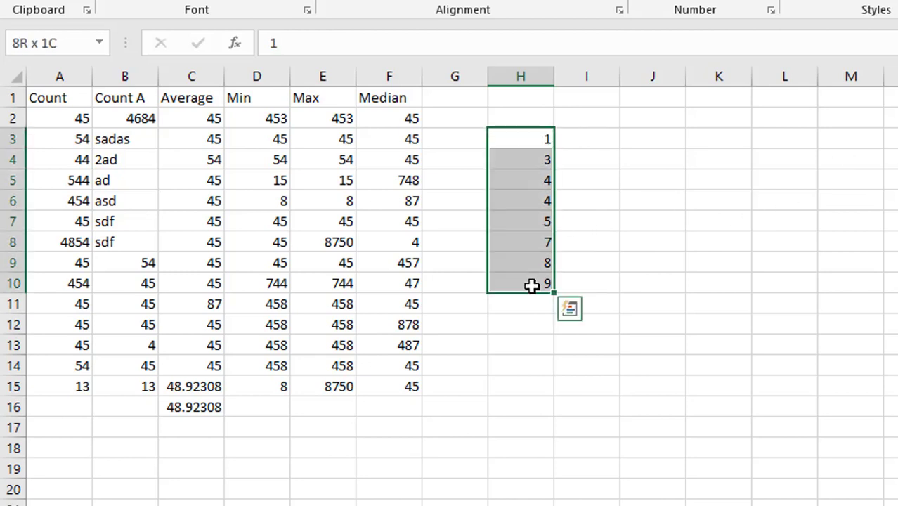
{"action": "left_click", "coordinate": [527, 160]}
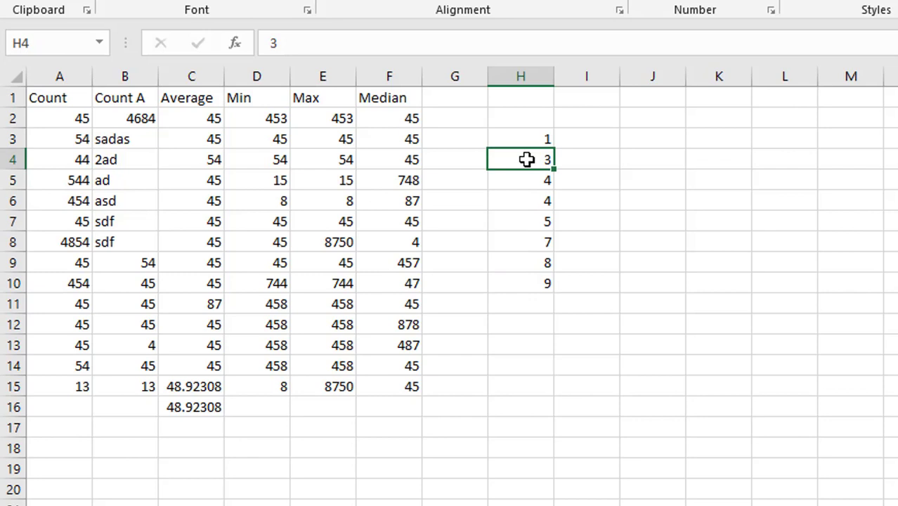
{"action": "left_click", "coordinate": [537, 263]}
{"action": "left_click", "coordinate": [537, 180]}
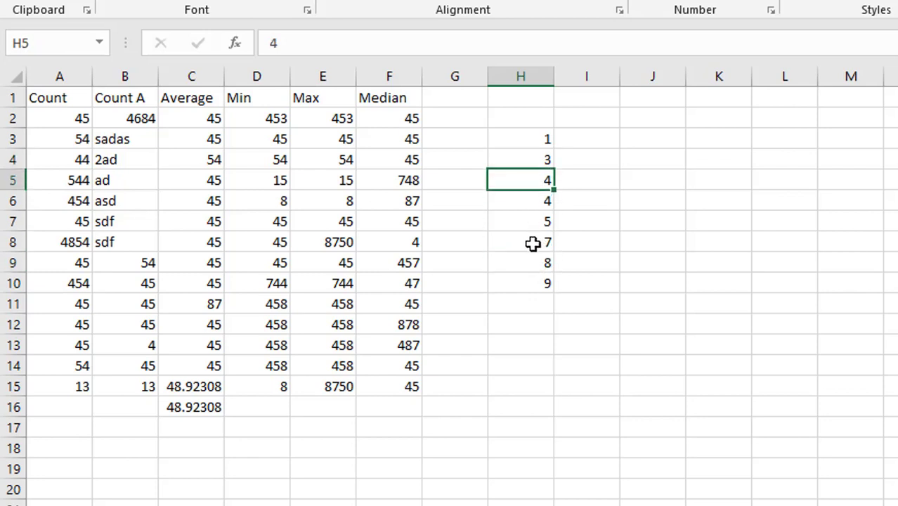
{"action": "left_click", "coordinate": [533, 243]}
{"action": "left_click", "coordinate": [533, 216]}
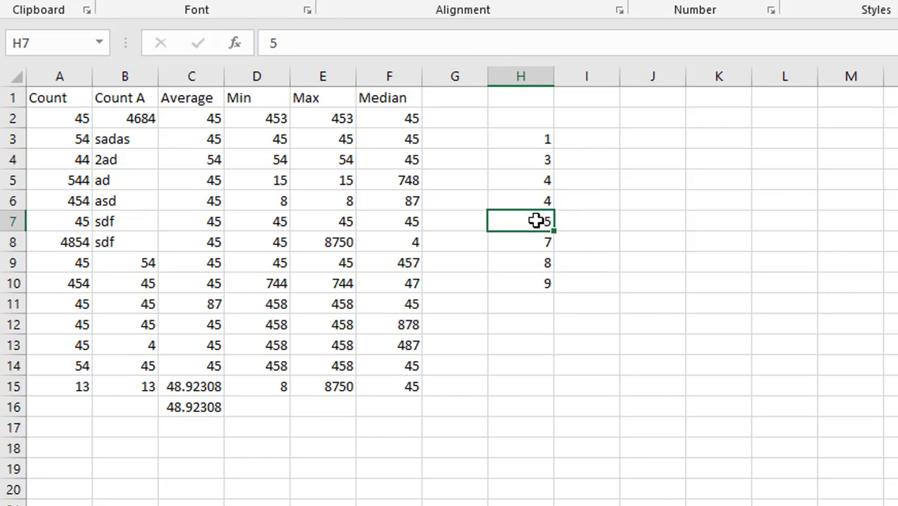
{"action": "left_click_drag", "start_coordinate": [549, 225], "coordinate": [541, 221]}
{"action": "left_click", "coordinate": [604, 139]}
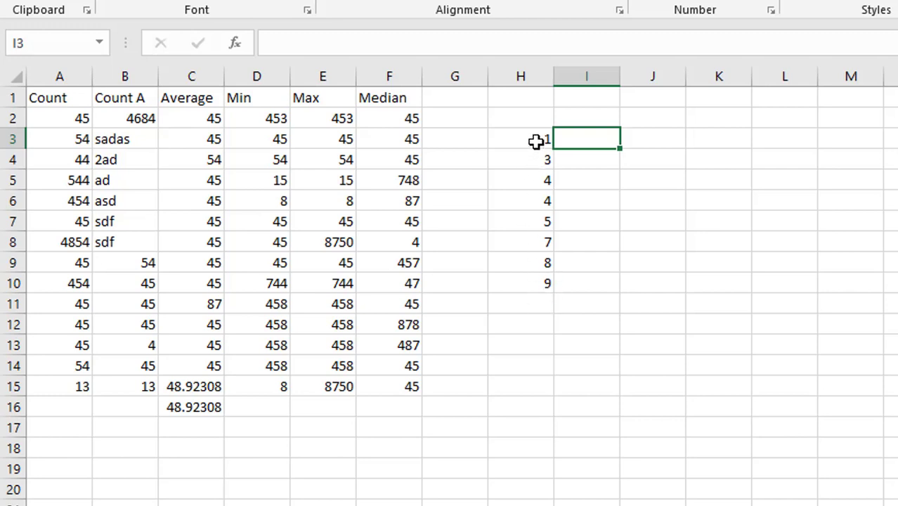
{"action": "left_click_drag", "start_coordinate": [537, 140], "coordinate": [543, 288]}
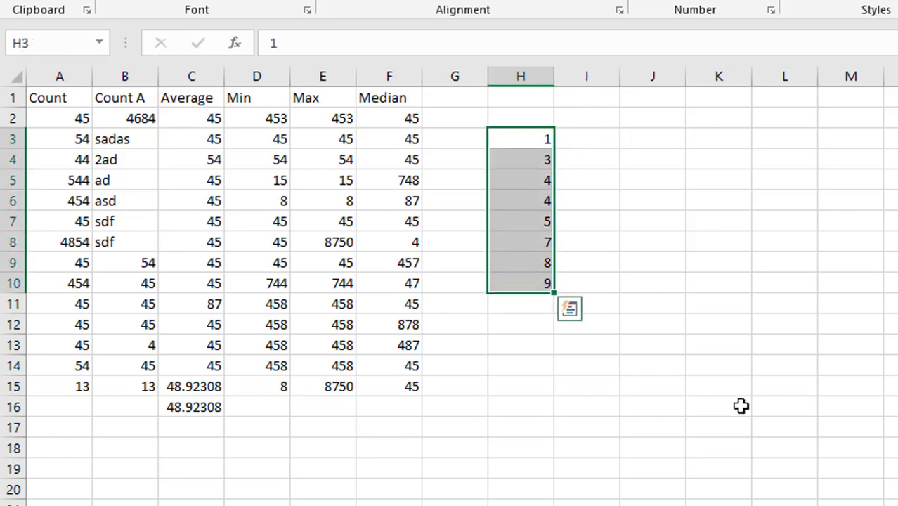
- Write the median-position note 'n+1/2' in J10
{"action": "left_click", "coordinate": [635, 280]}
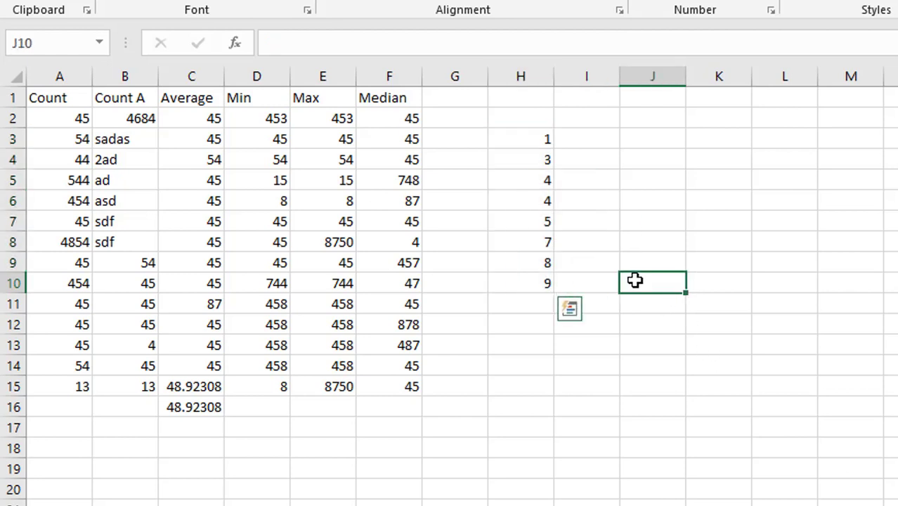
{"action": "type", "text": "n+a/2"}
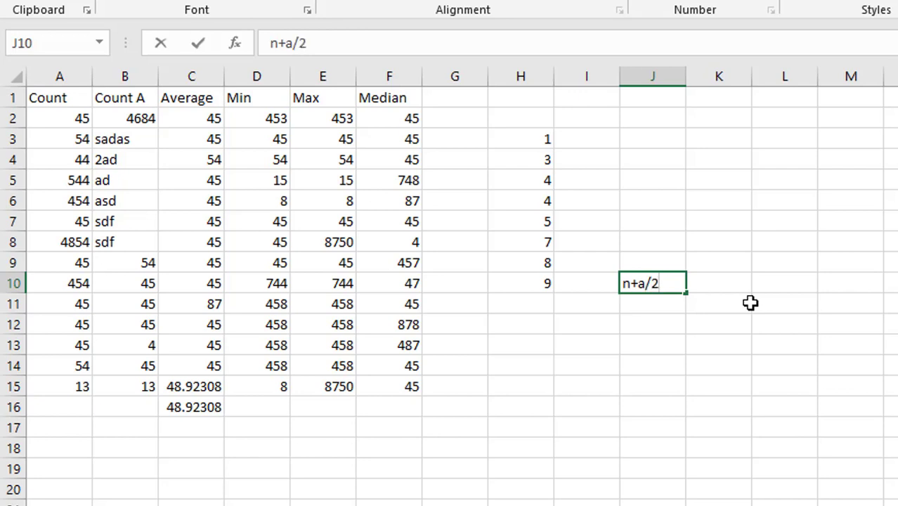
{"action": "key", "text": "BackSpace"}
{"action": "key", "text": "BackSpace"}
{"action": "key", "text": "Return"}
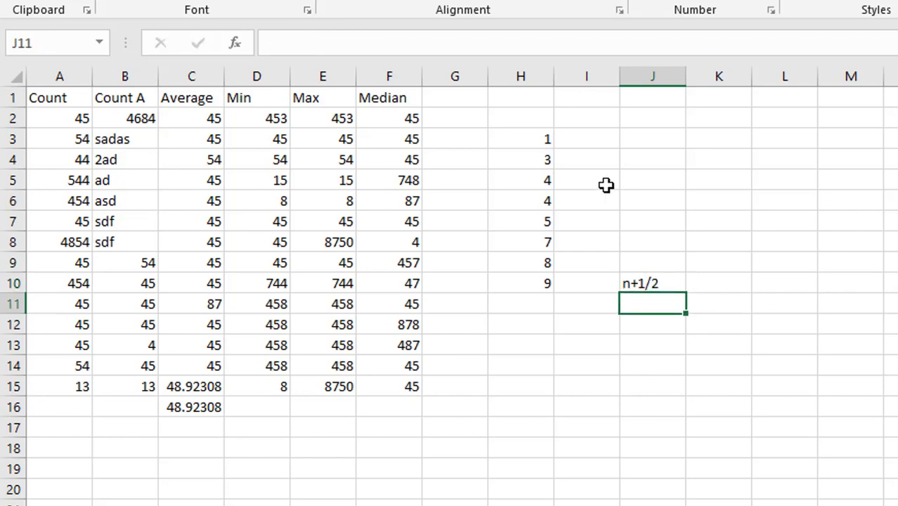
- Count through the eight numbers in H3:H10, then return to the note
{"action": "left_click", "coordinate": [547, 139]}
{"action": "left_click", "coordinate": [536, 159]}
{"action": "left_click", "coordinate": [536, 179]}
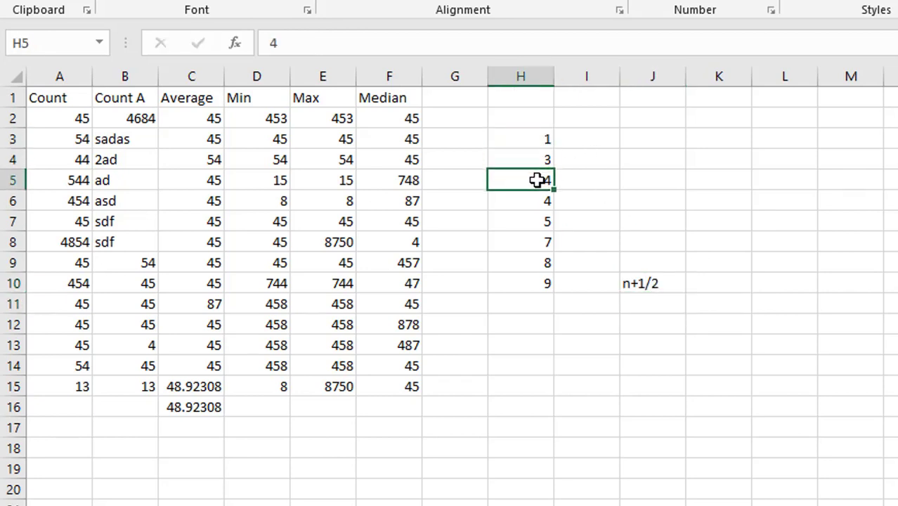
{"action": "left_click", "coordinate": [539, 202]}
{"action": "left_click", "coordinate": [540, 224]}
{"action": "left_click", "coordinate": [539, 243]}
{"action": "left_click", "coordinate": [539, 265]}
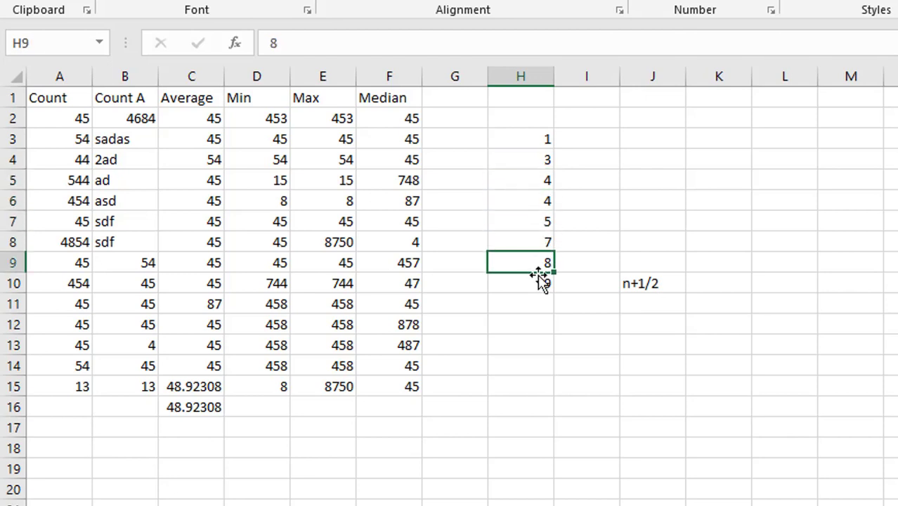
{"action": "left_click", "coordinate": [538, 282]}
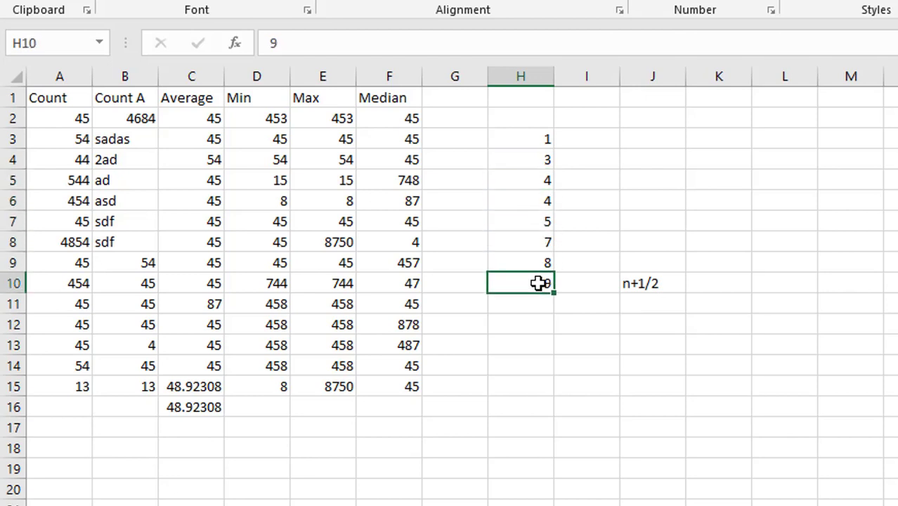
{"action": "left_click", "coordinate": [646, 283]}
{"action": "left_click", "coordinate": [714, 282]}
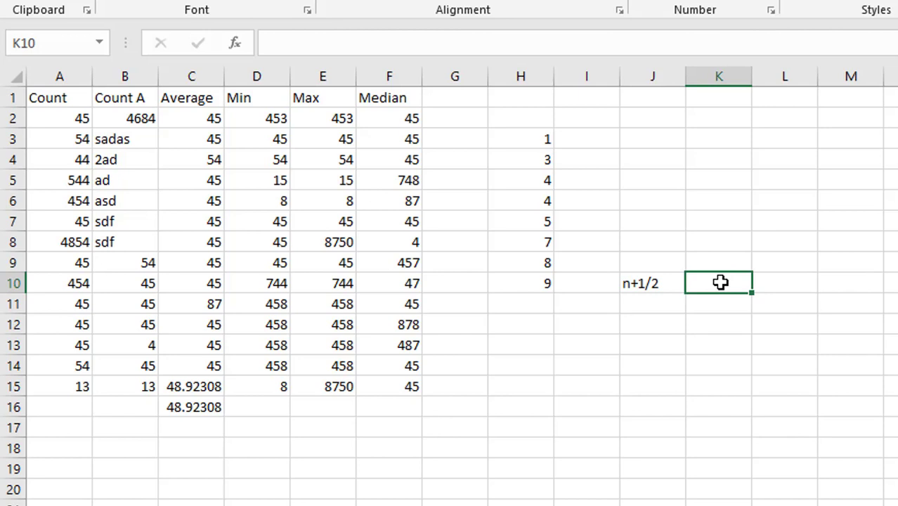
- Write the 8+1/2 position calculation in K9, discarding a stray K10 entry
{"action": "key", "text": "Up"}
{"action": "type", "text": "+"}
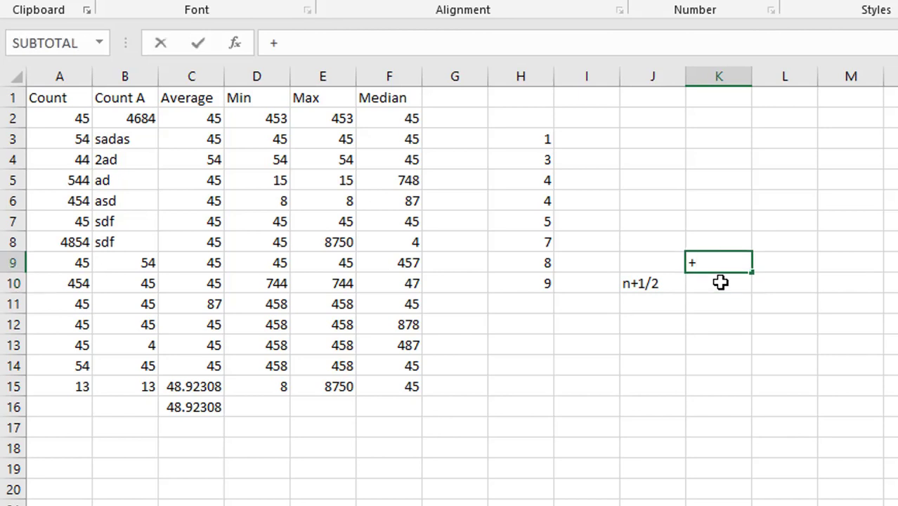
{"action": "left_click", "coordinate": [721, 283]}
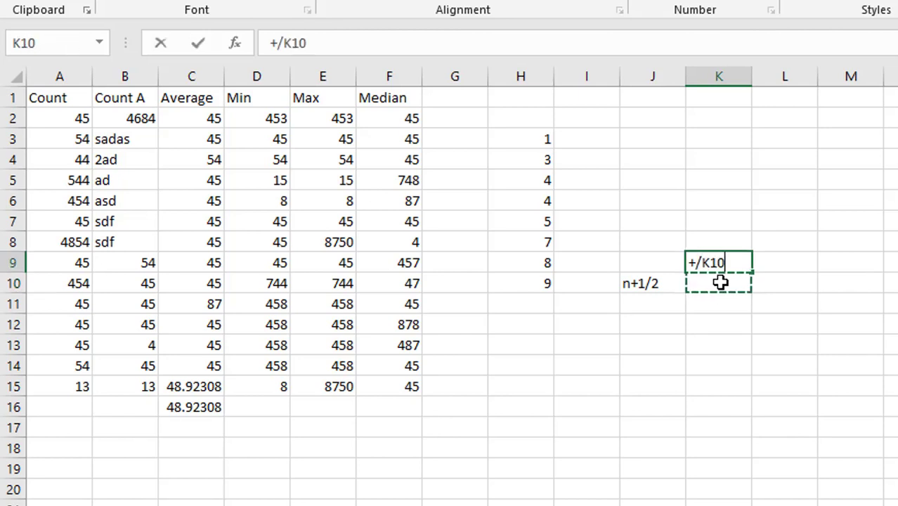
{"action": "key", "text": "Escape"}
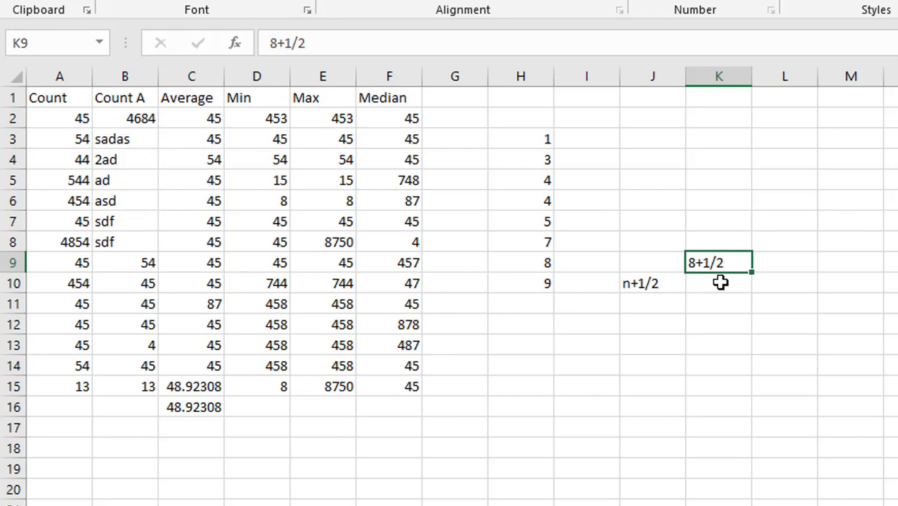
{"action": "key", "text": "Left"}
{"action": "key", "text": "Left"}
{"action": "key", "text": "Right"}
{"action": "key", "text": "Right"}
{"action": "key", "text": "Left"}
{"action": "key", "text": "Left"}
{"action": "key", "text": "Left"}
{"action": "key", "text": "Right"}
{"action": "key", "text": "Right"}
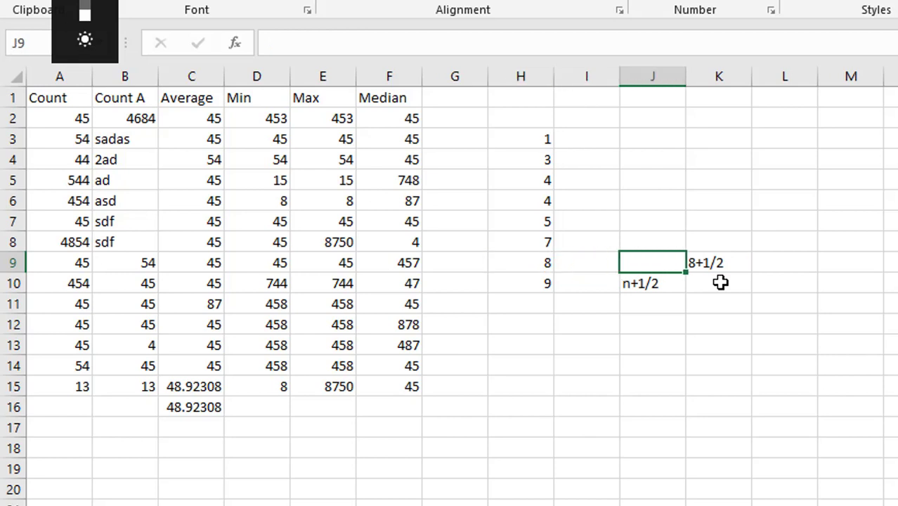
{"action": "key", "text": "Right"}
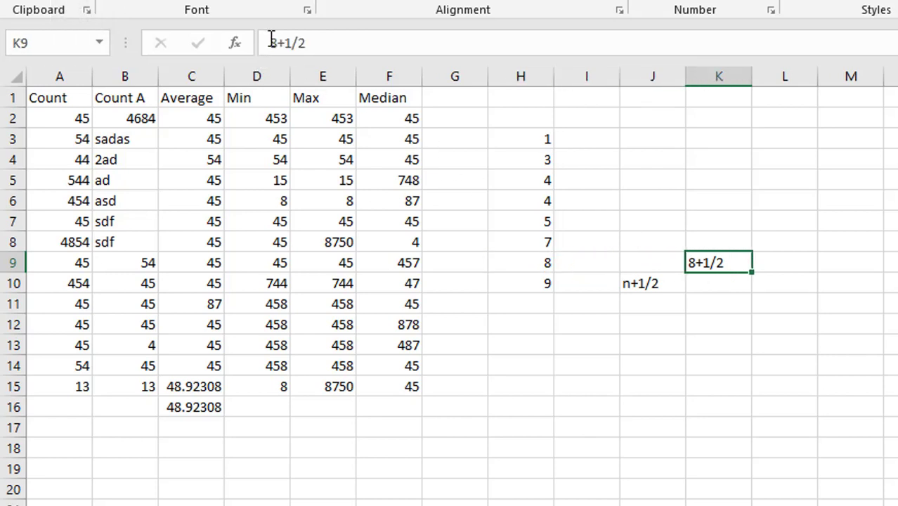
- Turn K9 into the formula =(8+1)/2 so it returns 4.5
{"action": "left_click", "coordinate": [273, 39]}
{"action": "type", "text": "="}
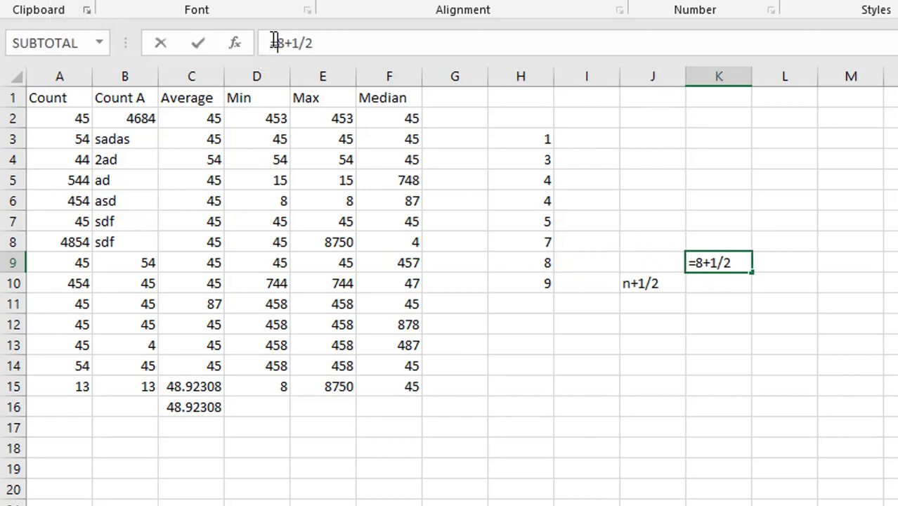
{"action": "key", "text": "Return"}
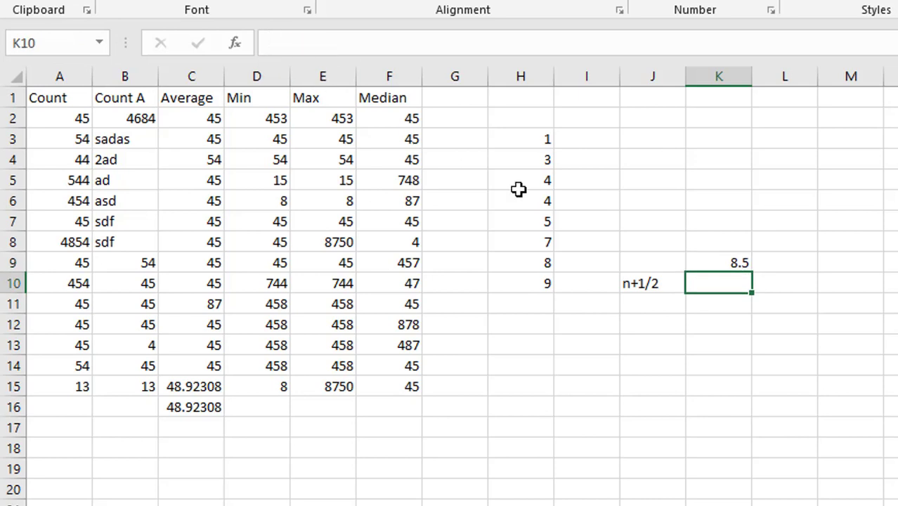
{"action": "left_click", "coordinate": [726, 264]}
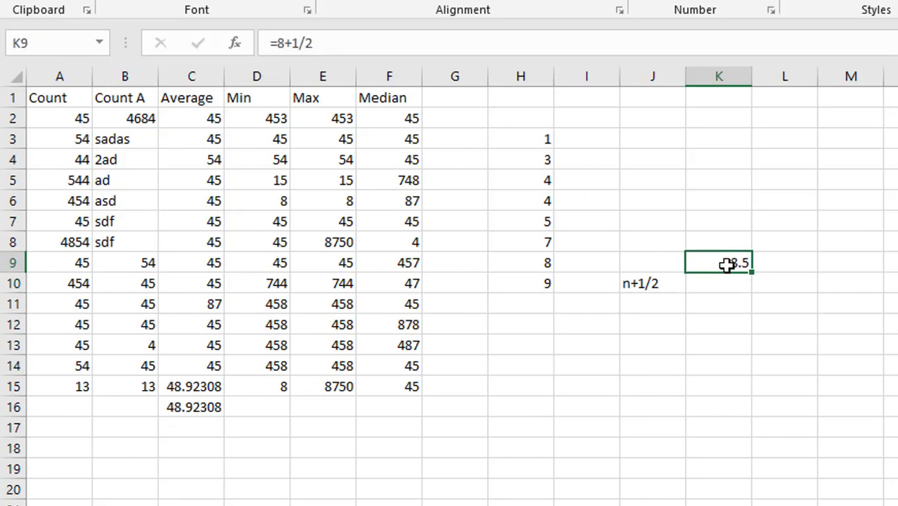
{"action": "left_click", "coordinate": [300, 42]}
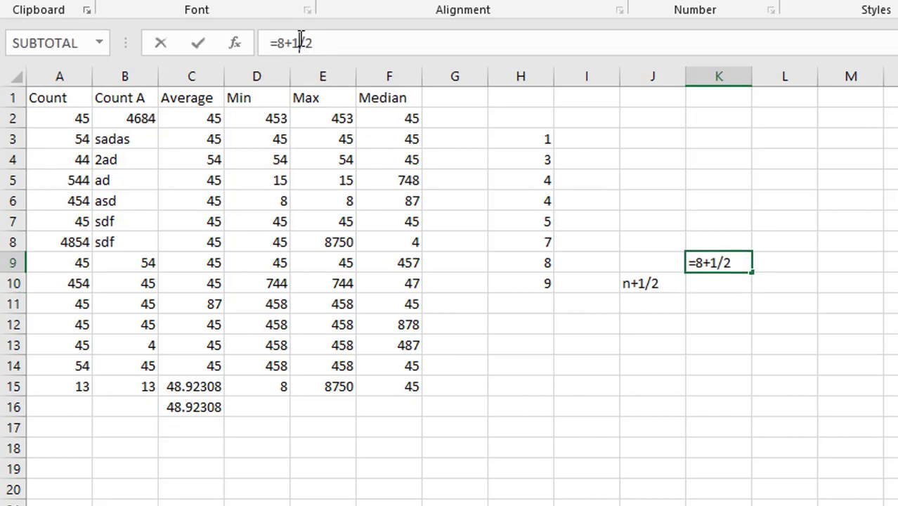
{"action": "type", "text": ")"}
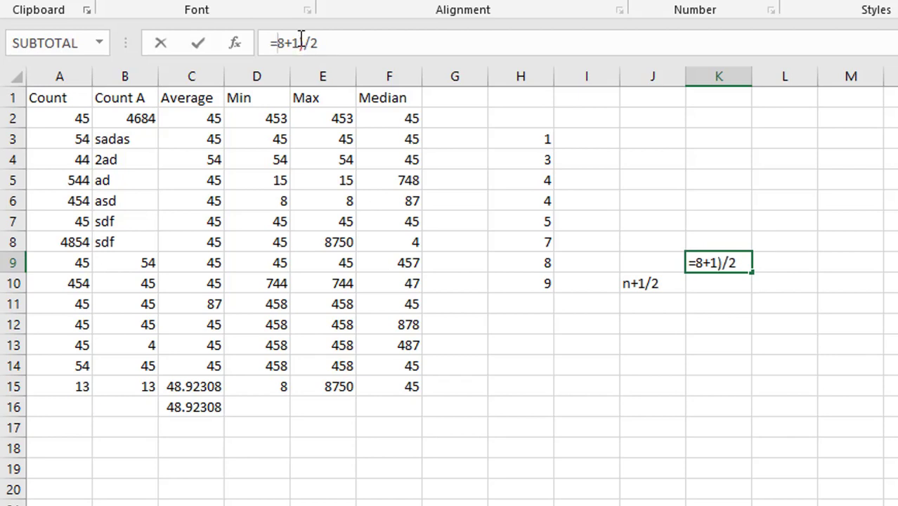
{"action": "type", "text": "("}
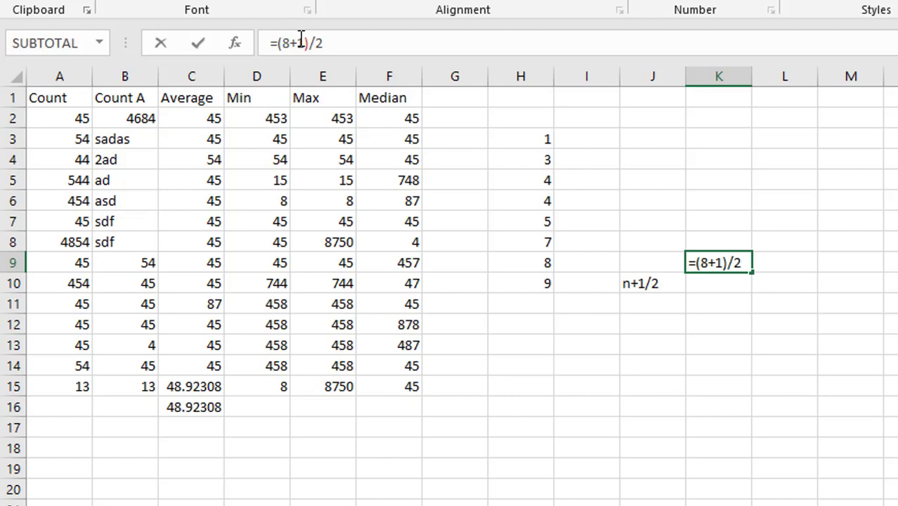
{"action": "key", "text": "Return"}
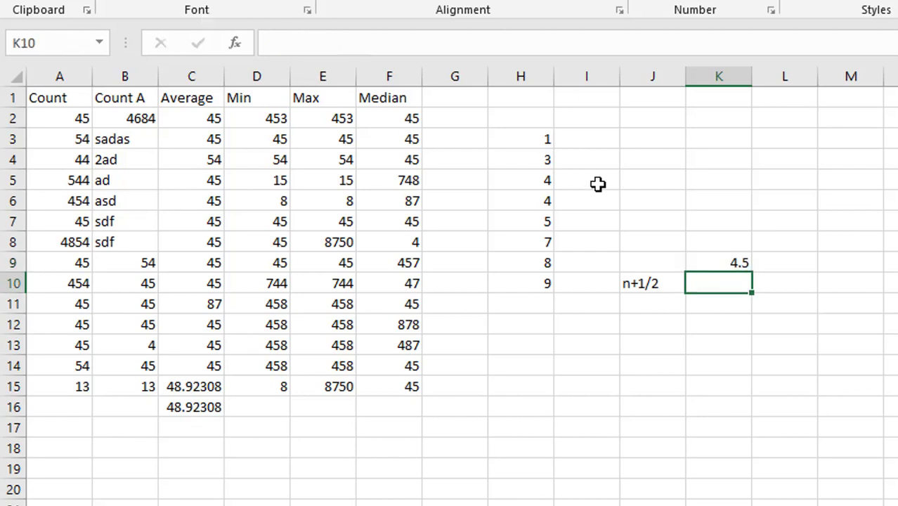
- Enter a MEDIAN of H3:H10 in H11
{"action": "left_click", "coordinate": [724, 262]}
{"action": "left_click", "coordinate": [542, 308]}
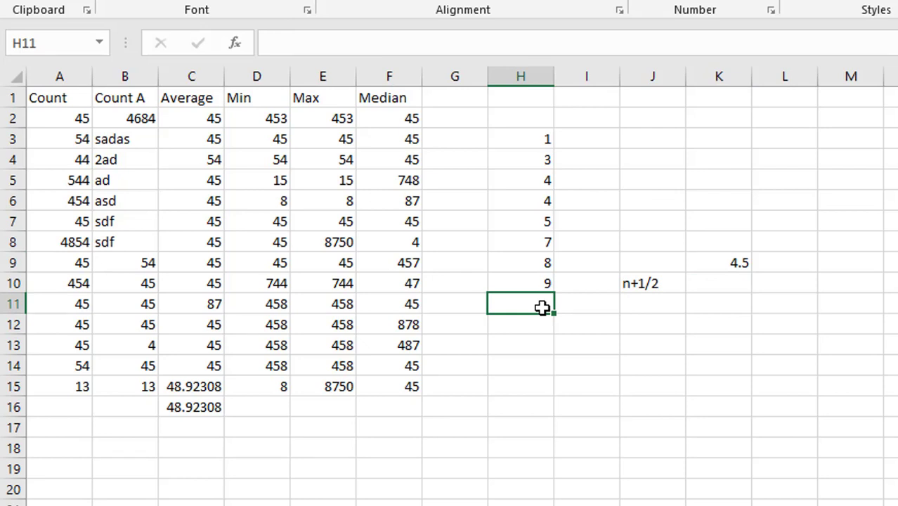
{"action": "type", "text": "-med"}
{"action": "key", "text": "Tab"}
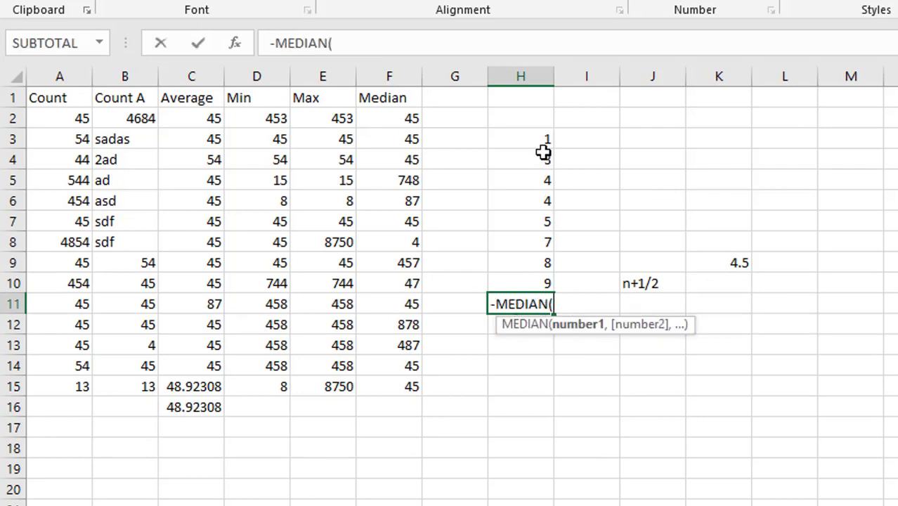
{"action": "left_click_drag", "start_coordinate": [544, 144], "coordinate": [538, 276]}
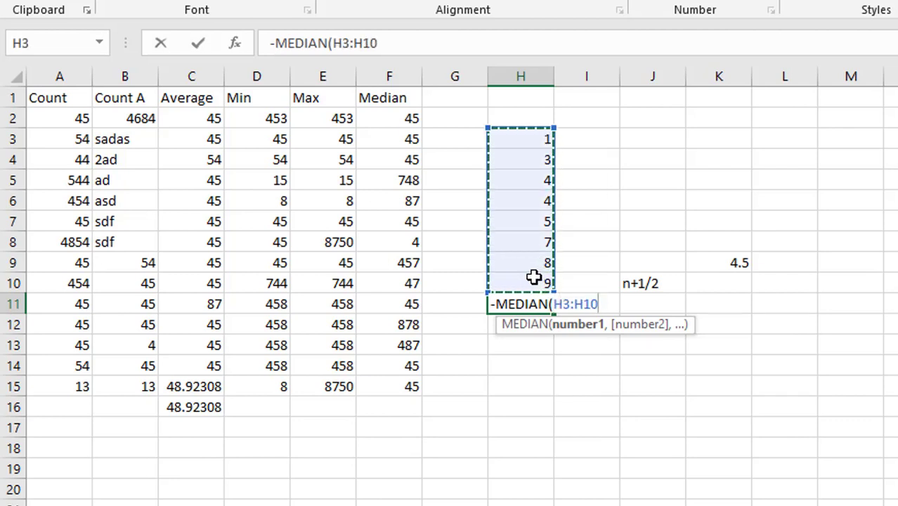
{"action": "key", "text": "Return"}
- Remove the stray leading minus from the H11 formula so it returns 4.5
{"action": "left_click", "coordinate": [522, 309]}
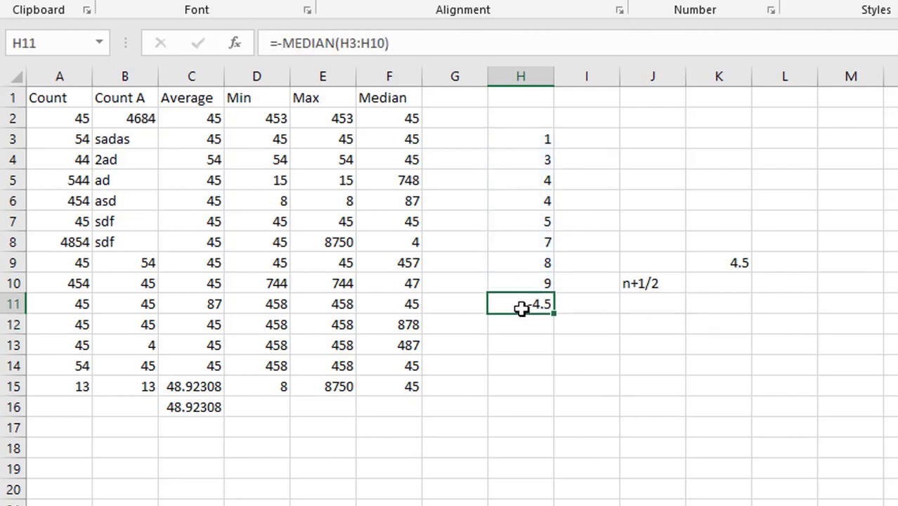
{"action": "left_click", "coordinate": [283, 44]}
{"action": "key", "text": "BackSpace"}
{"action": "key", "text": "Return"}
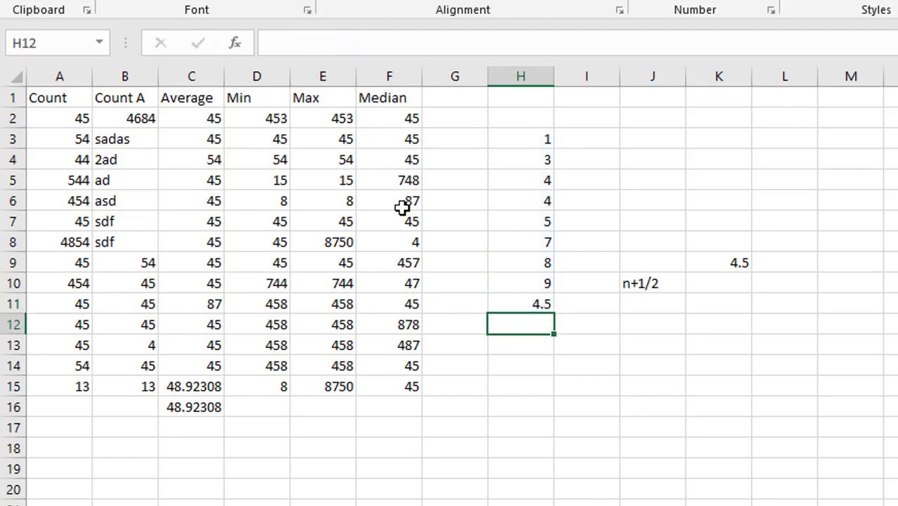
{"action": "left_click", "coordinate": [511, 301]}
{"action": "left_click", "coordinate": [643, 284]}
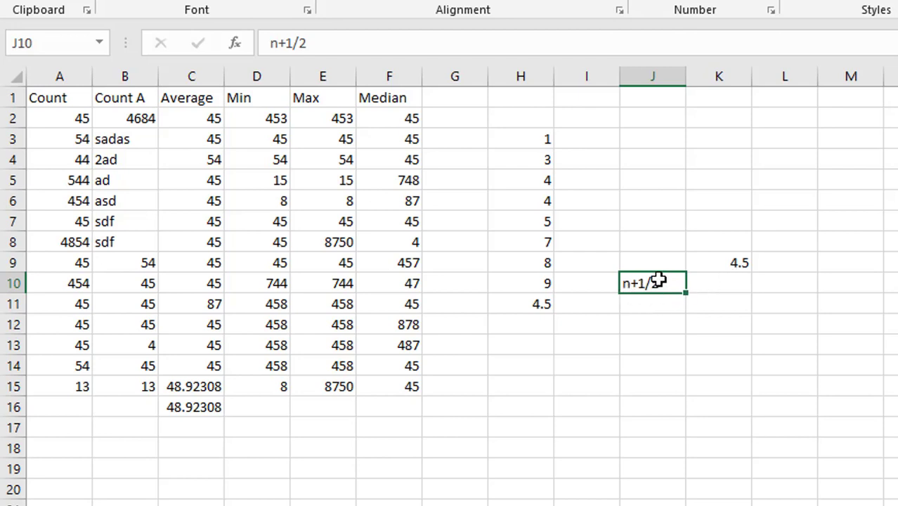
{"action": "left_click", "coordinate": [528, 123]}
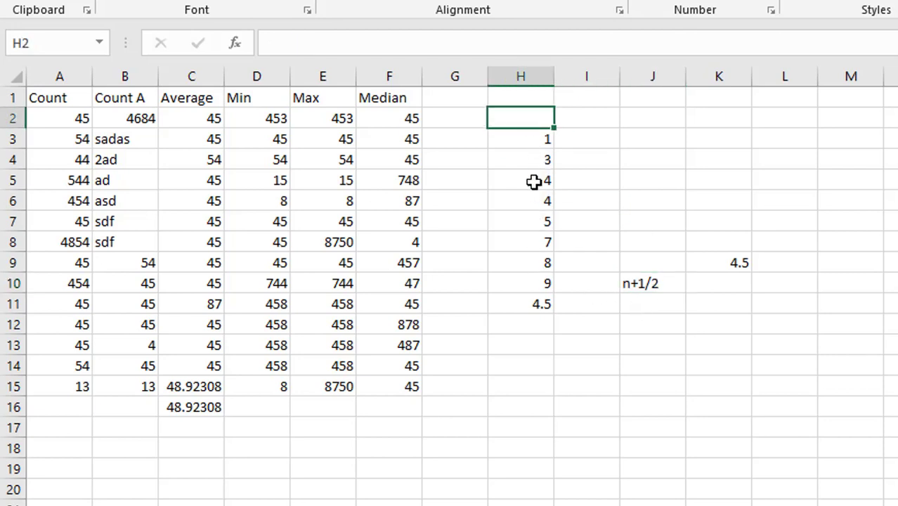
{"action": "type", "text": "4"}
{"action": "key", "text": "Return"}
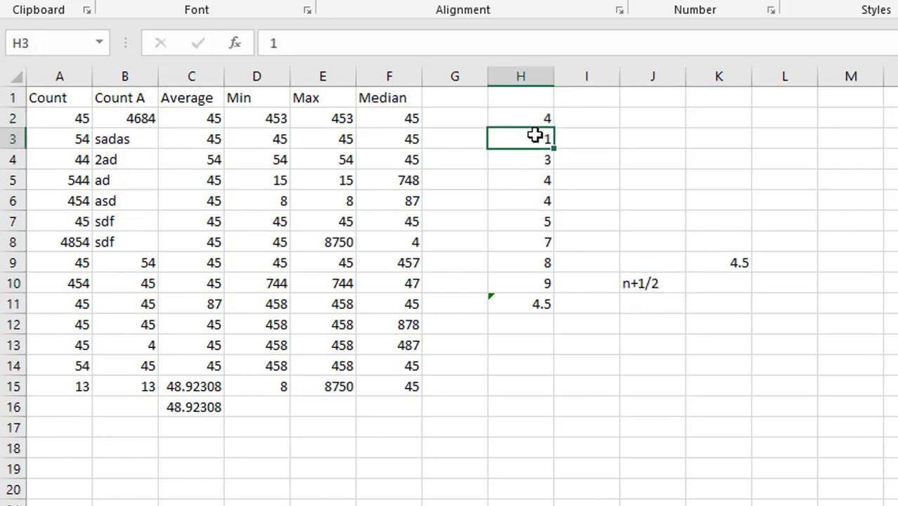
{"action": "left_click_drag", "start_coordinate": [534, 123], "coordinate": [547, 281]}
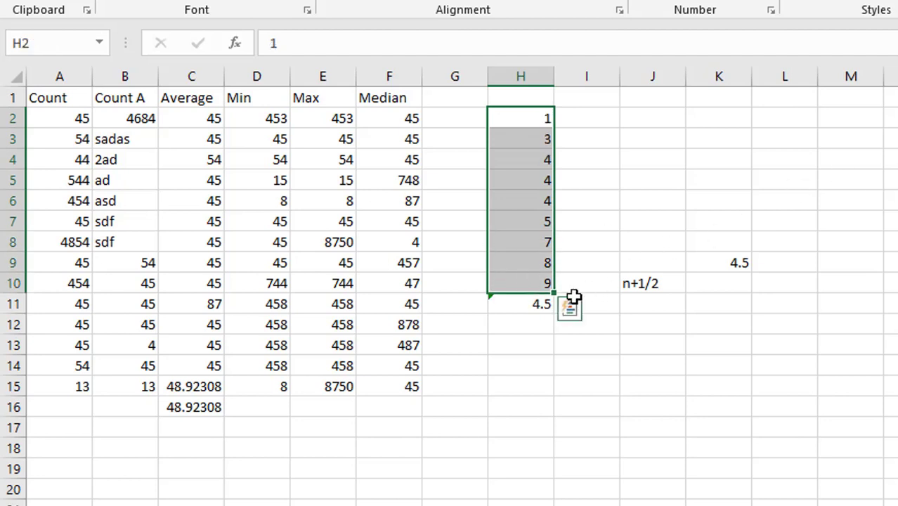
{"action": "left_click", "coordinate": [555, 301]}
{"action": "double_click", "coordinate": [526, 301]}
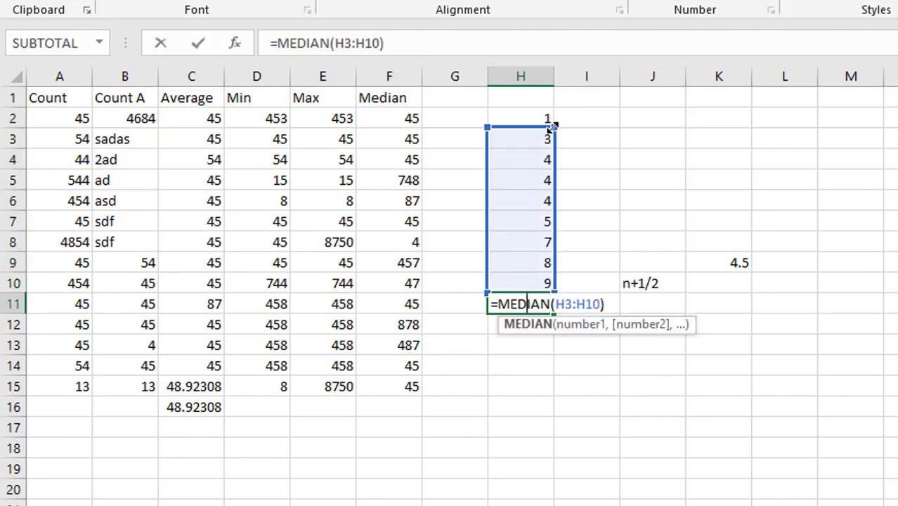
{"action": "left_click_drag", "start_coordinate": [553, 123], "coordinate": [555, 112]}
{"action": "key", "text": "Return"}
{"action": "key", "text": "Return"}
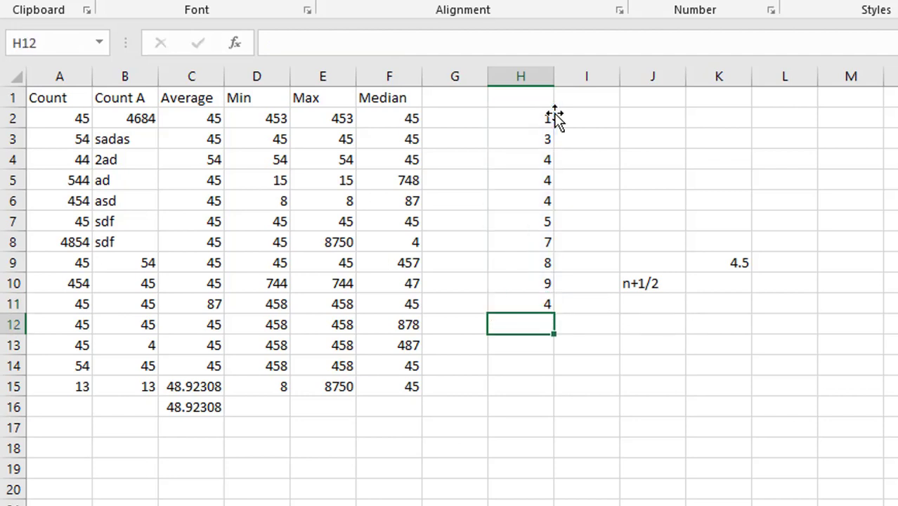
{"action": "left_click", "coordinate": [527, 304]}
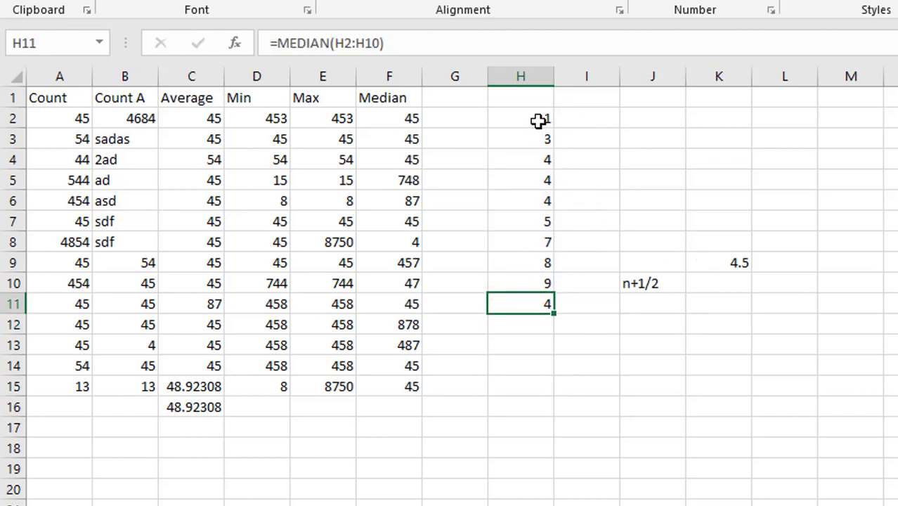
{"action": "left_click_drag", "start_coordinate": [539, 120], "coordinate": [539, 284]}
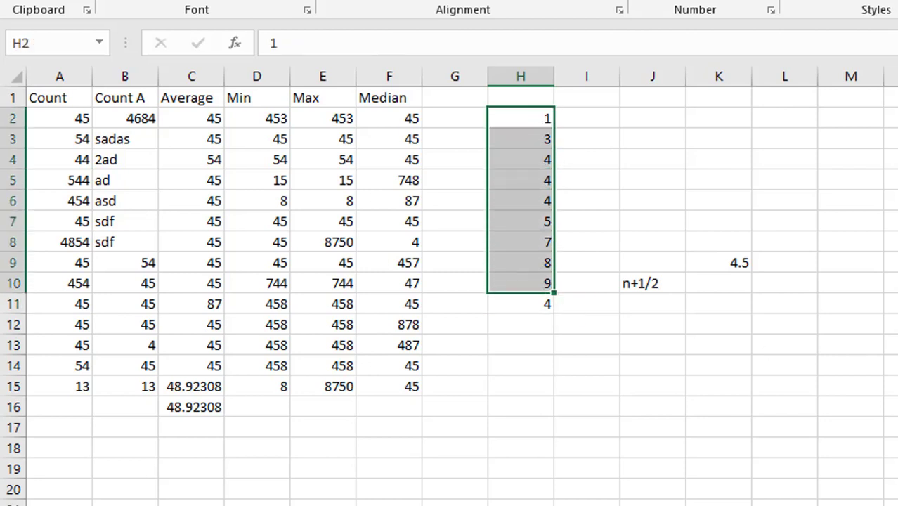
{"action": "left_click", "coordinate": [629, 285]}
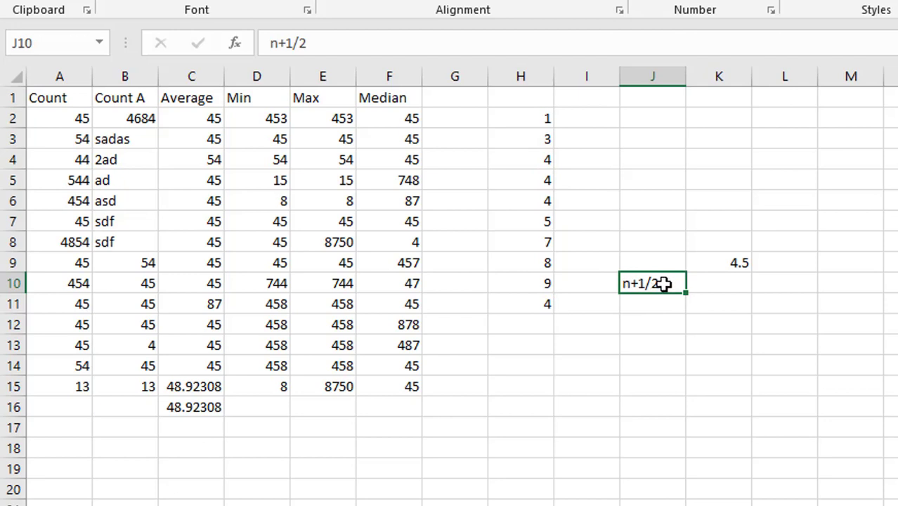
- Change H6 and H5 to 3 and H3 to 2
{"action": "left_click", "coordinate": [543, 117]}
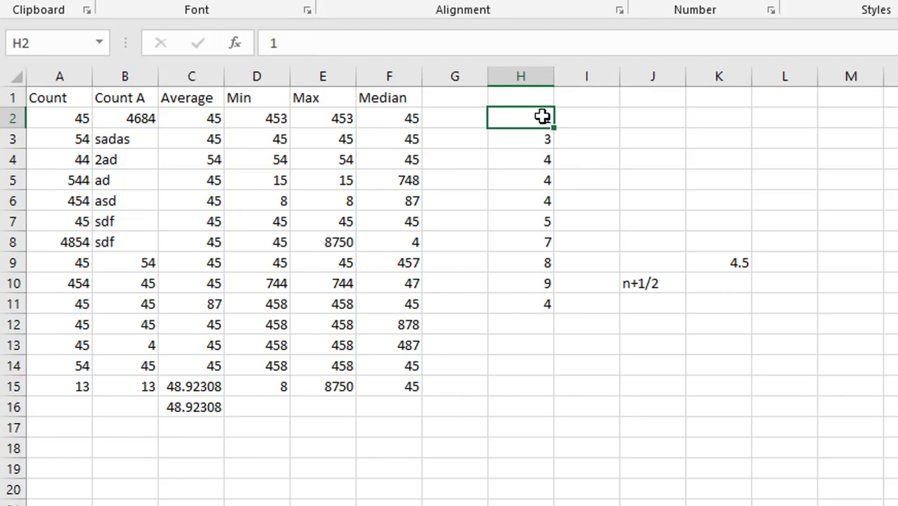
{"action": "key", "text": "Down"}
{"action": "key", "text": "Down"}
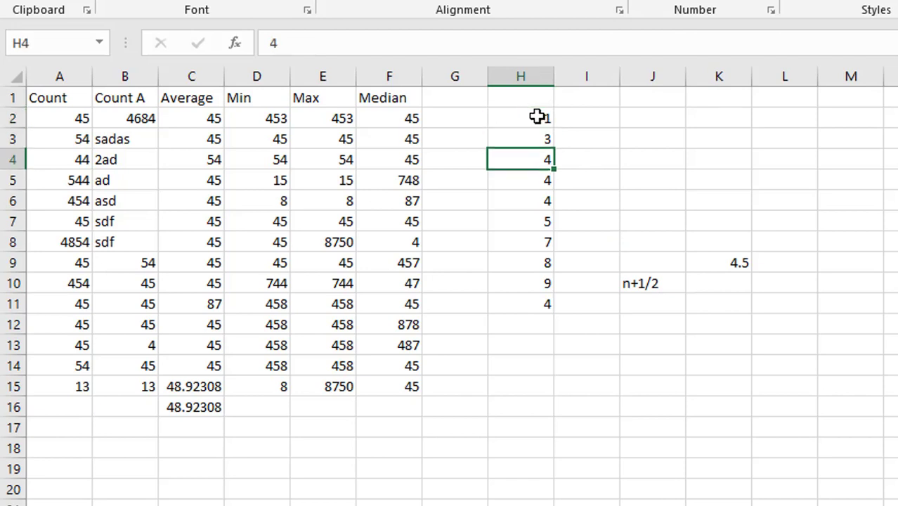
{"action": "key", "text": "Down"}
{"action": "key", "text": "Down"}
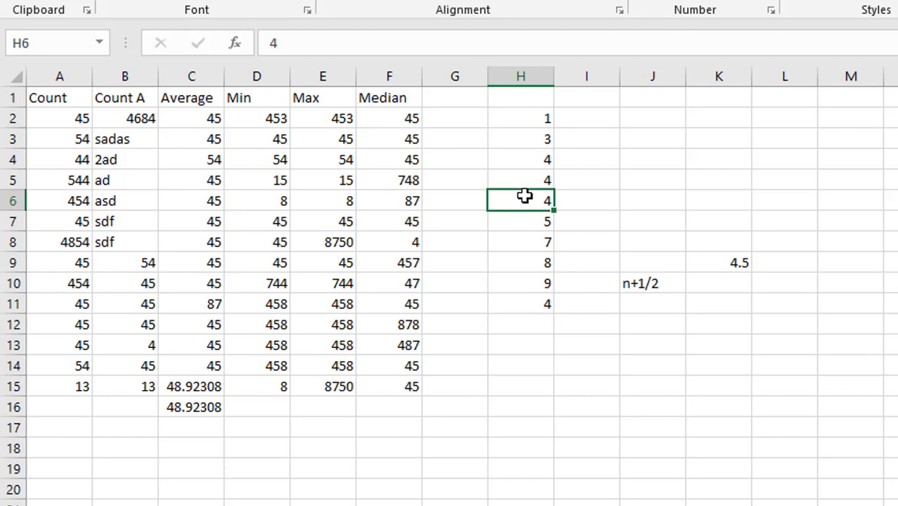
{"action": "type", "text": "3"}
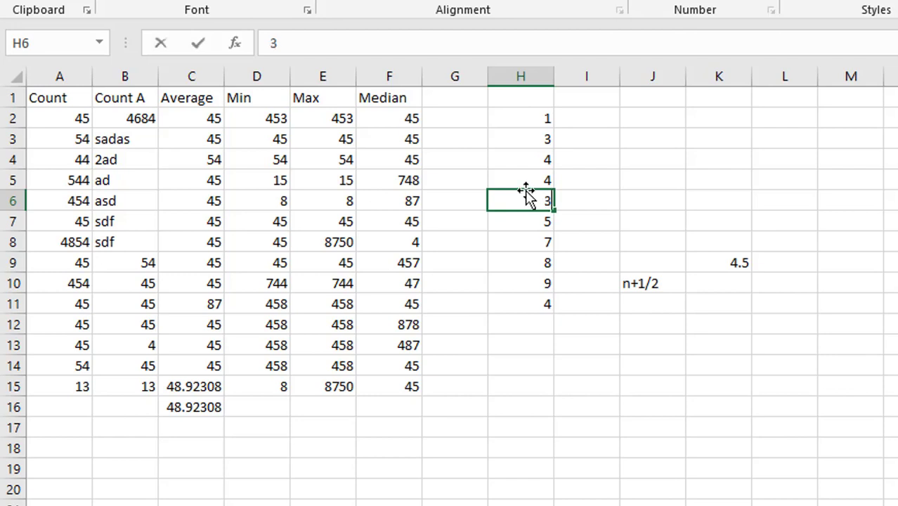
{"action": "key", "text": "Return"}
{"action": "left_click", "coordinate": [541, 175]}
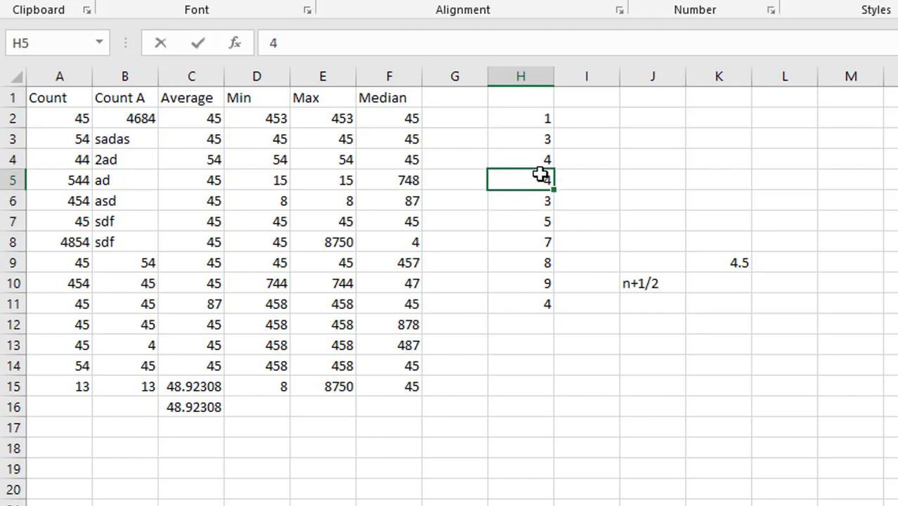
{"action": "type", "text": "3"}
{"action": "key", "text": "Return"}
{"action": "left_click", "coordinate": [542, 140]}
{"action": "type", "text": "2"}
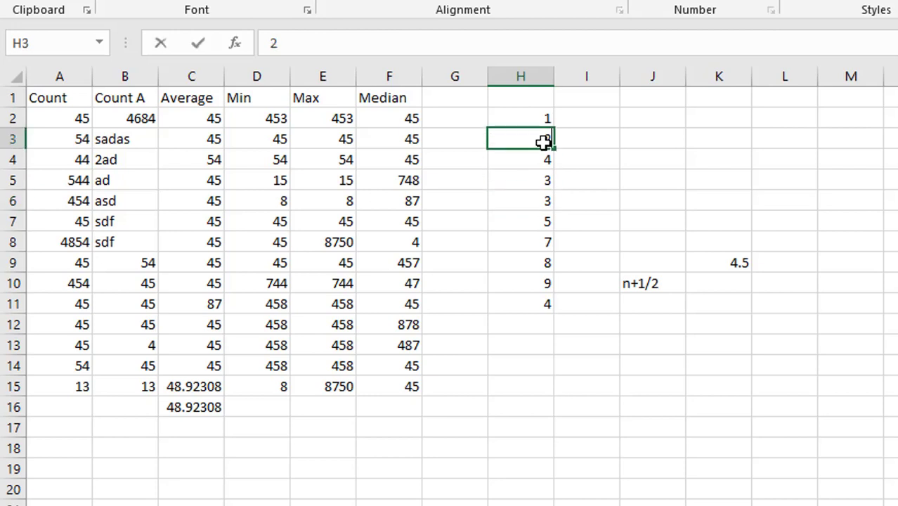
{"action": "key", "text": "Return"}
- Sort H2:H10 smallest to largest and reconfirm the H11 median of 4
{"action": "left_click_drag", "start_coordinate": [541, 123], "coordinate": [545, 284]}
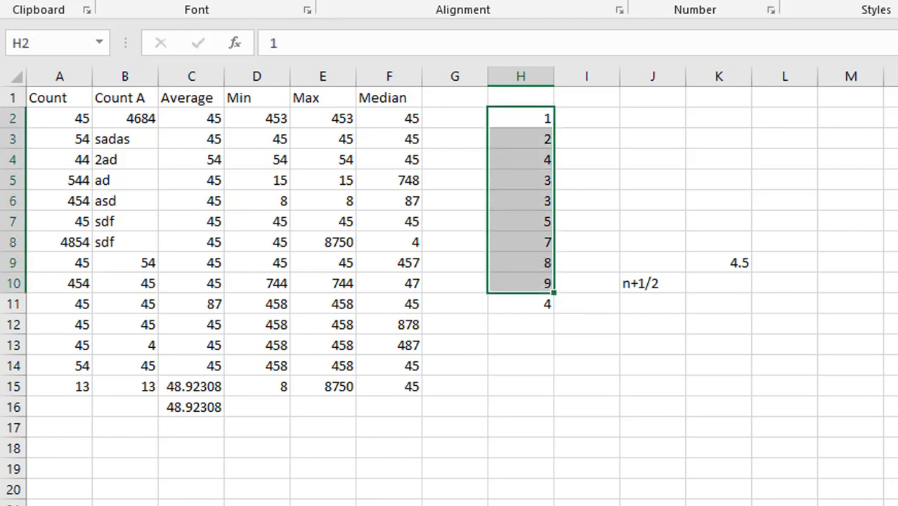
{"action": "left_click", "coordinate": [526, 312]}
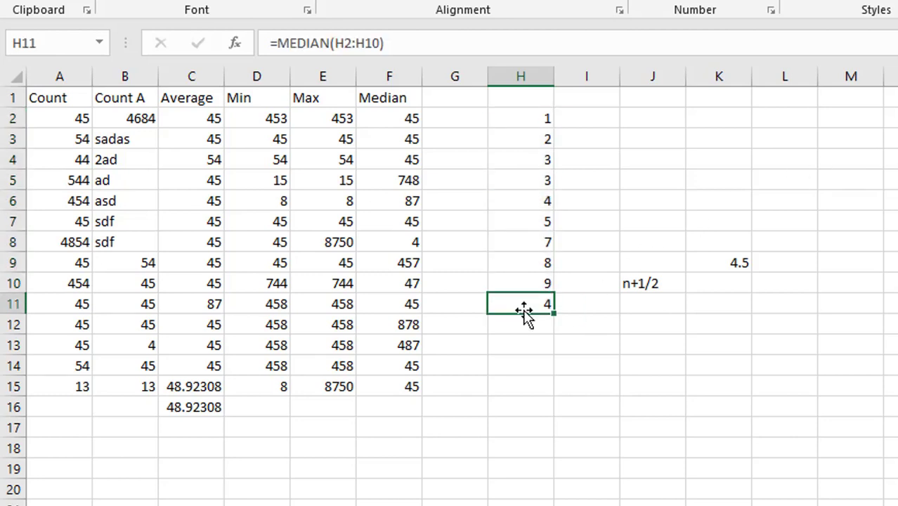
{"action": "double_click", "coordinate": [532, 302]}
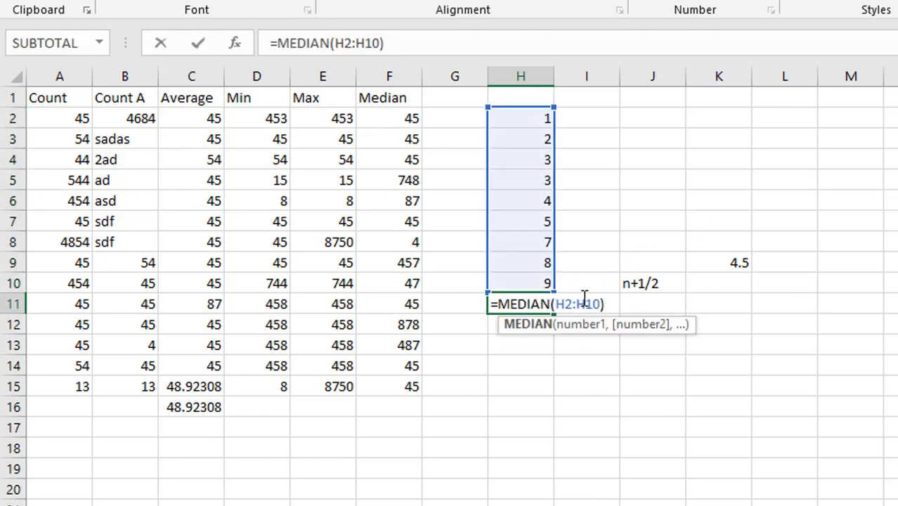
{"action": "key", "text": "Return"}
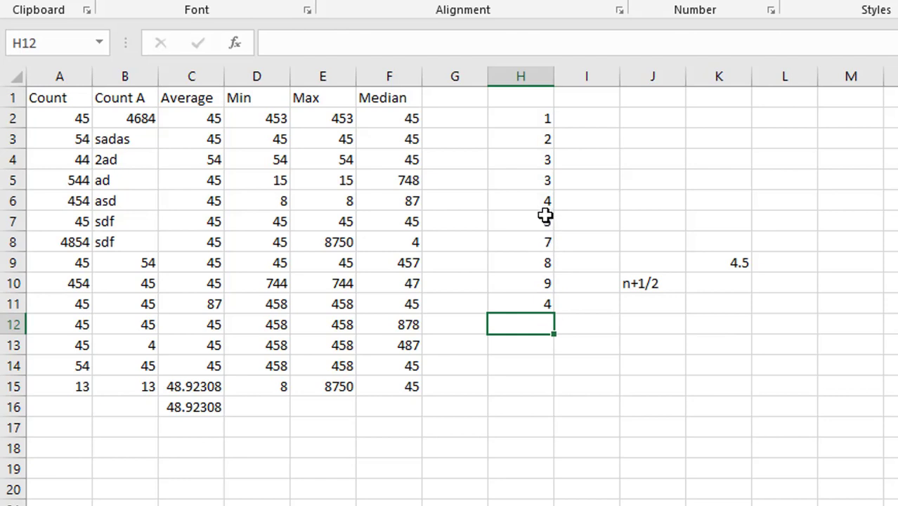
{"action": "left_click", "coordinate": [543, 202]}
{"action": "left_click", "coordinate": [616, 330]}
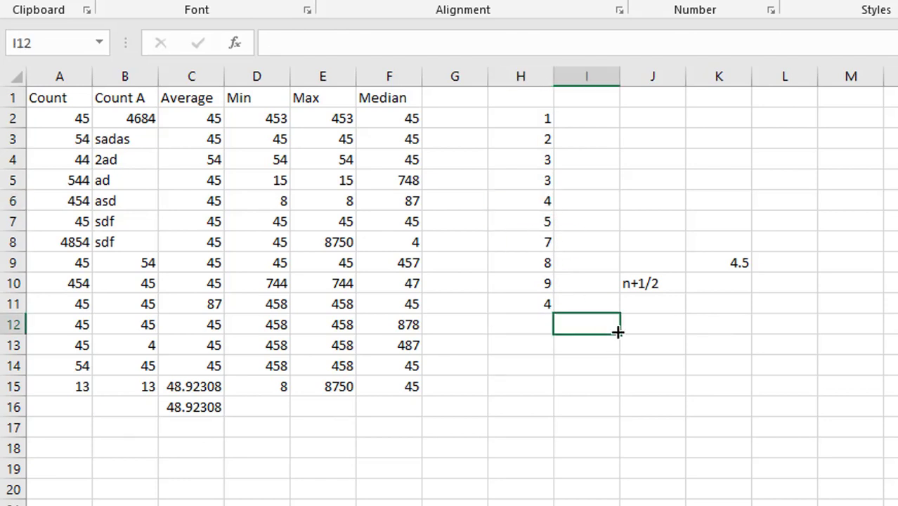
{"action": "left_click_drag", "start_coordinate": [526, 112], "coordinate": [742, 362]}
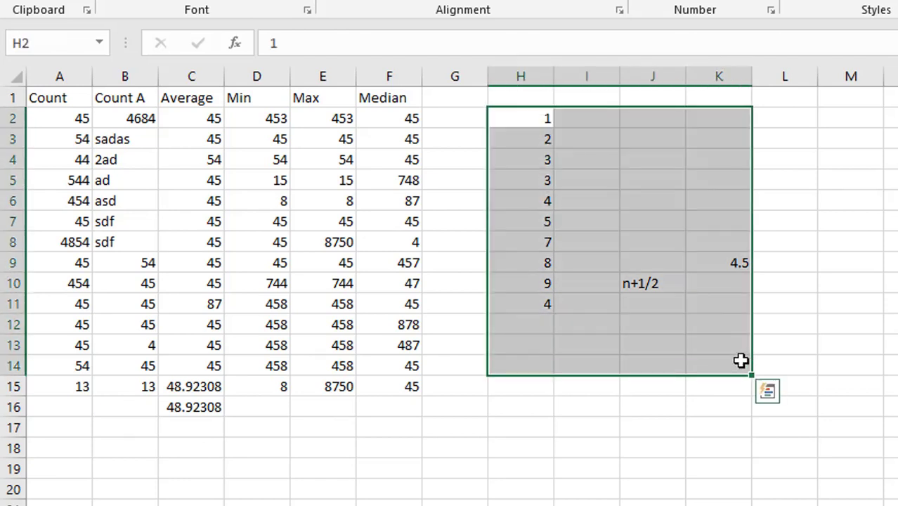
- Delete the scratch area H2:K14 and check the F15 median formula
{"action": "key", "text": "Delete"}
{"action": "left_click", "coordinate": [597, 321]}
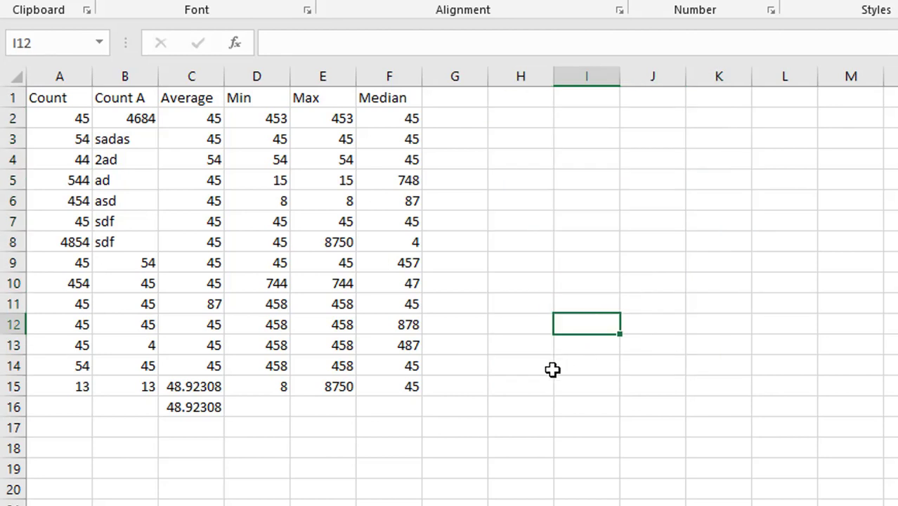
{"action": "left_click", "coordinate": [532, 269]}
{"action": "left_click", "coordinate": [499, 201]}
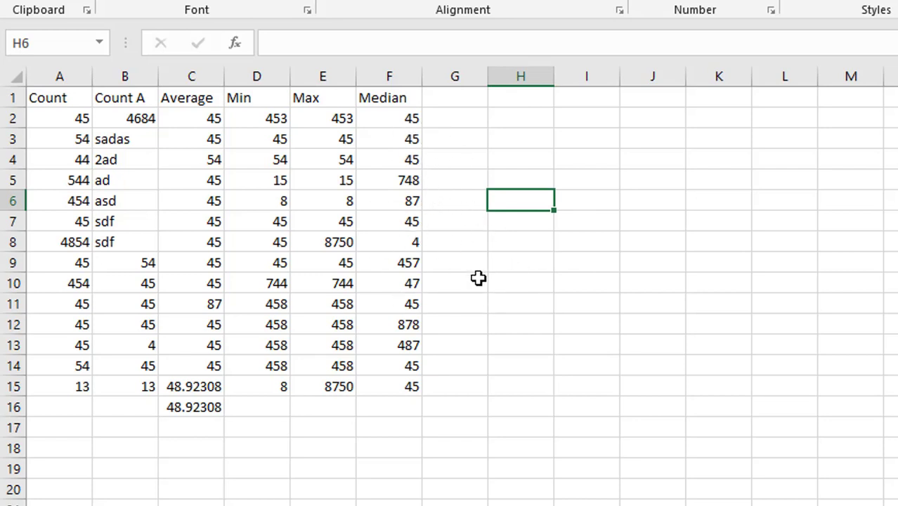
{"action": "left_click", "coordinate": [413, 390]}
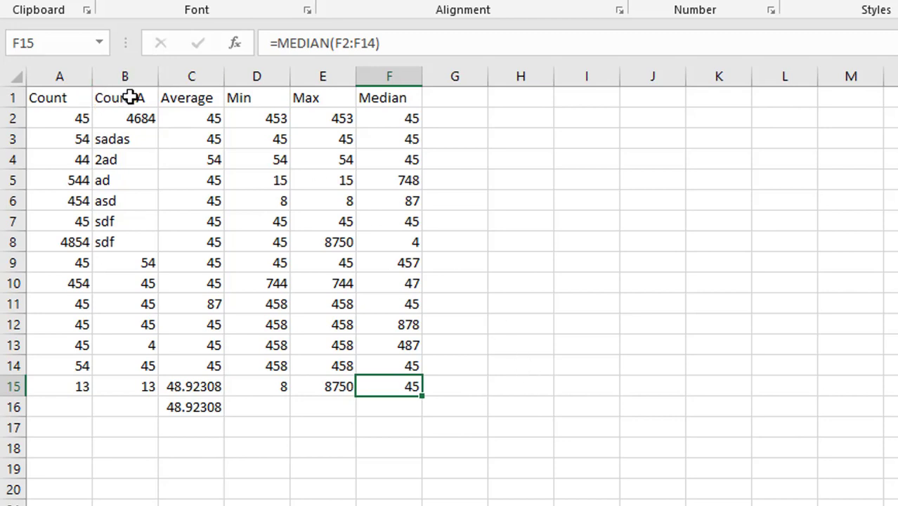
- Review the Count, Count A, Average, Min, Max and Median headings and the Sum sheet
{"action": "left_click", "coordinate": [467, 98]}
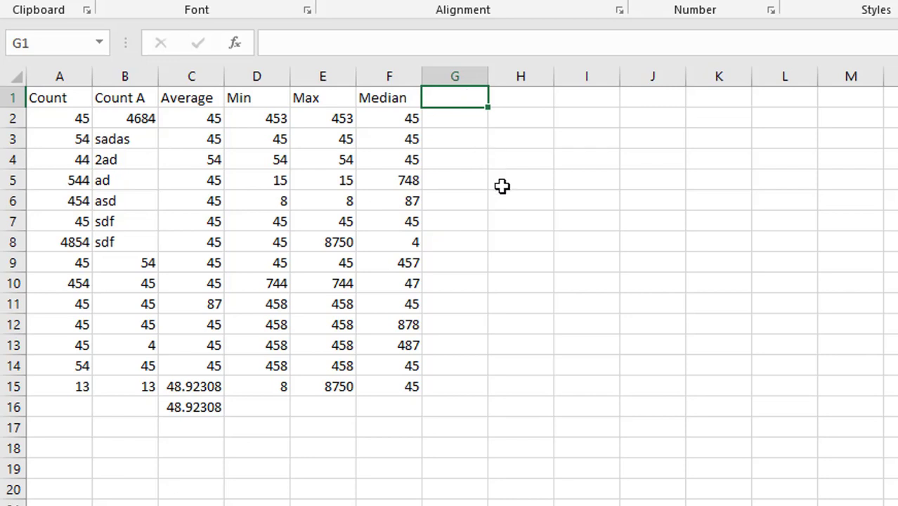
{"action": "left_click", "coordinate": [69, 94]}
{"action": "left_click", "coordinate": [130, 118]}
{"action": "left_click", "coordinate": [211, 101]}
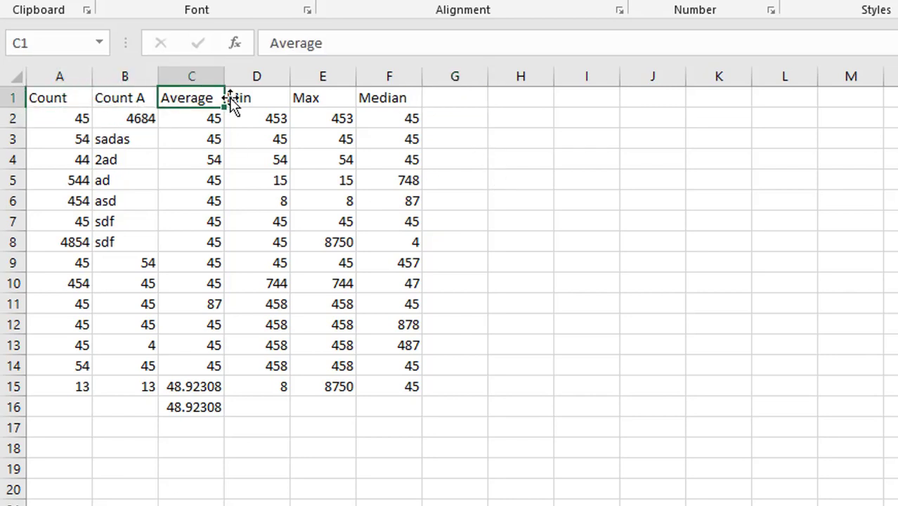
{"action": "left_click", "coordinate": [284, 97]}
{"action": "left_click", "coordinate": [310, 98]}
{"action": "left_click", "coordinate": [375, 93]}
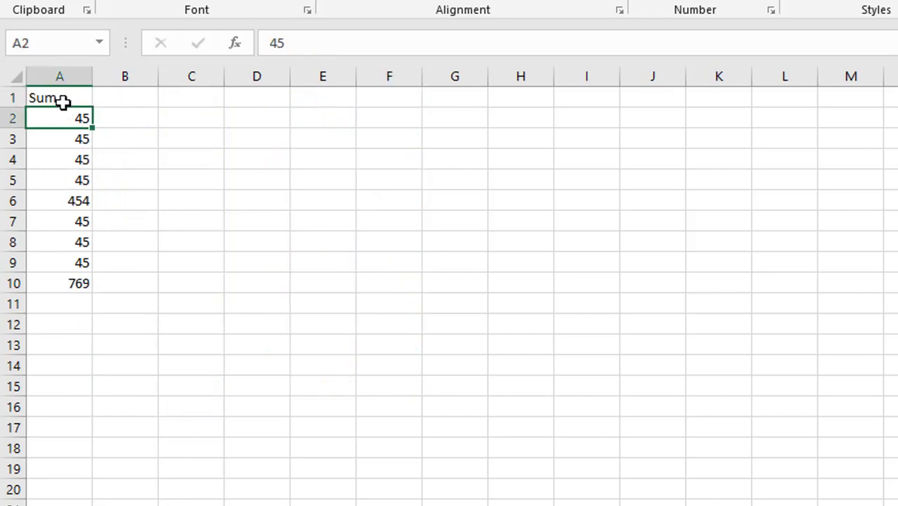
{"action": "left_click", "coordinate": [64, 101]}
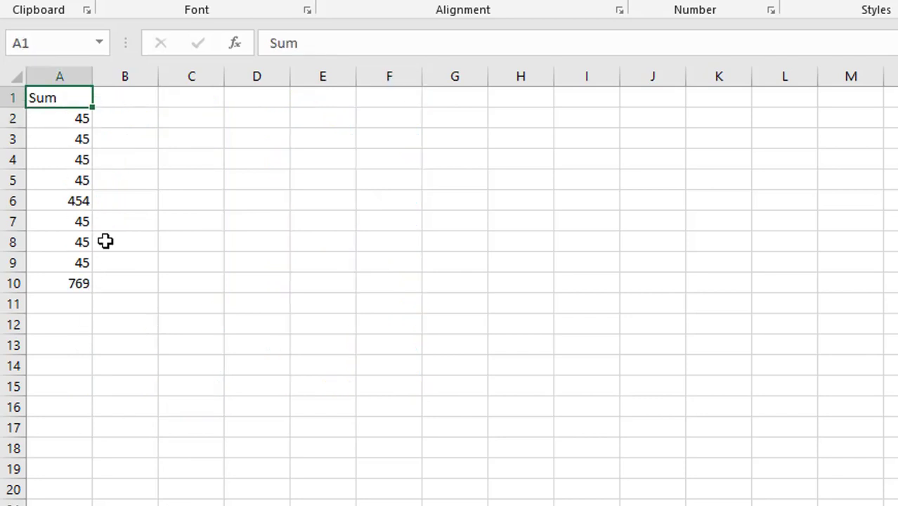
{"action": "left_click", "coordinate": [456, 96]}
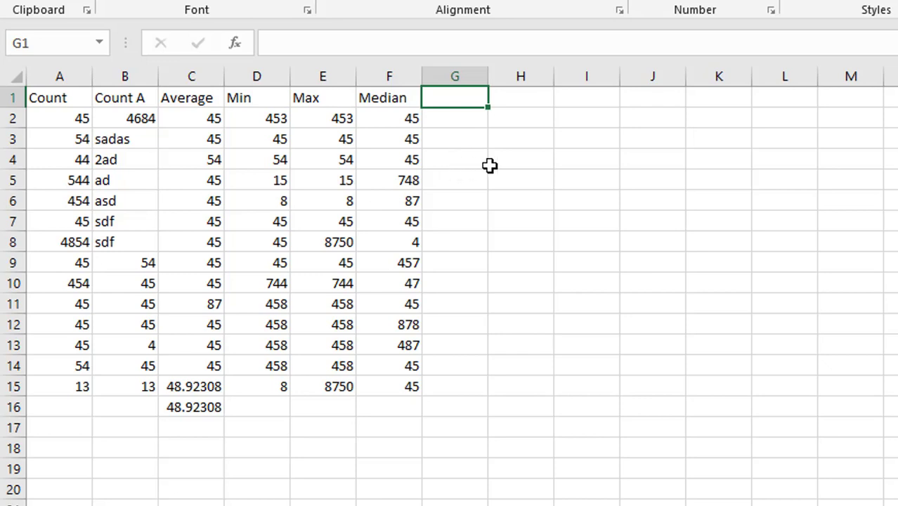
- Browse the Statistical function list on the Formulas tab, then select the Min, Max, Median and Count headings
{"action": "key", "text": "alt+m"}
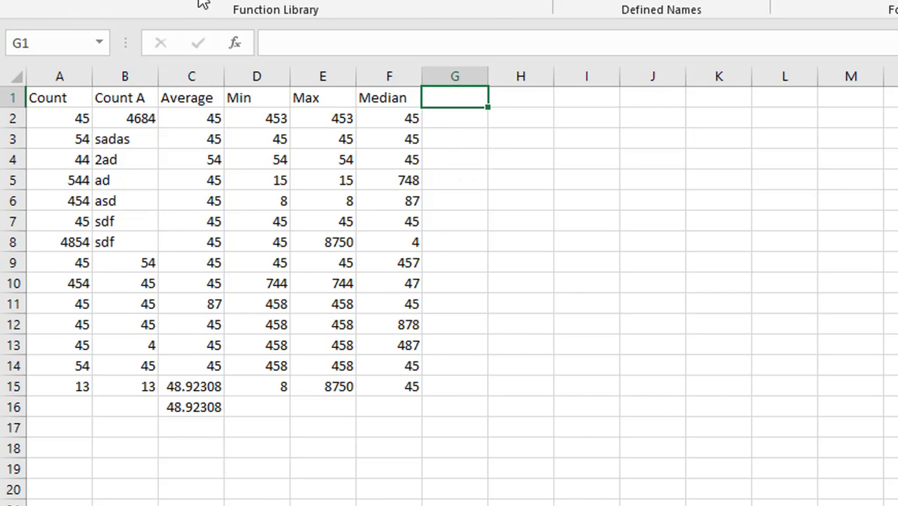
{"action": "left_click", "coordinate": [203, 2]}
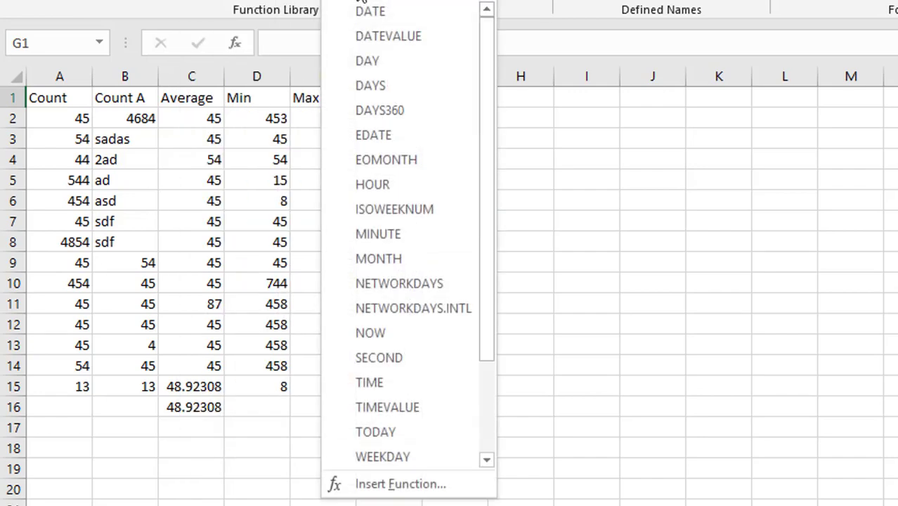
{"action": "mouse_move", "coordinate": [203, 2]}
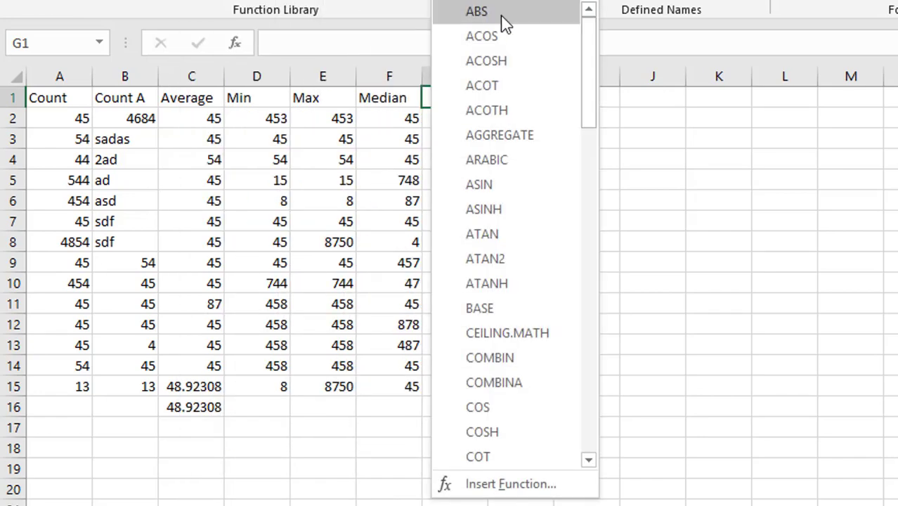
{"action": "mouse_move", "coordinate": [538, 12]}
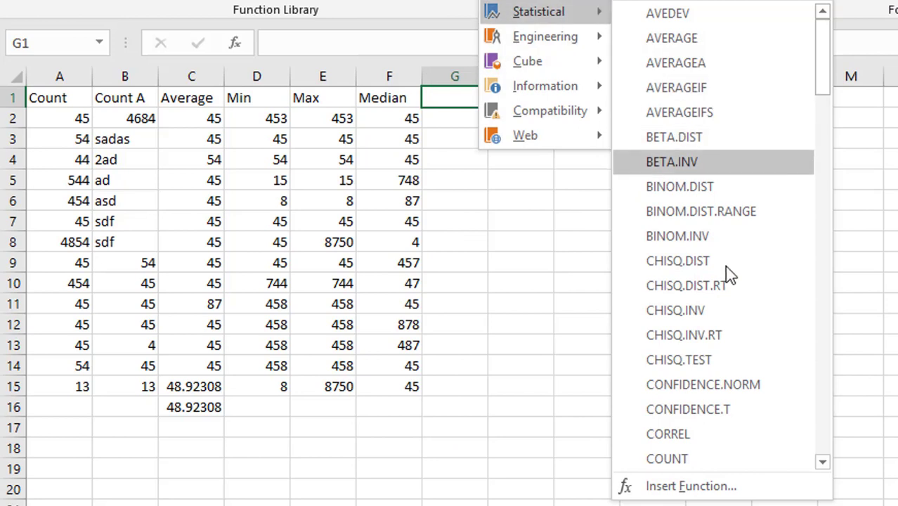
{"action": "left_click", "coordinate": [443, 325]}
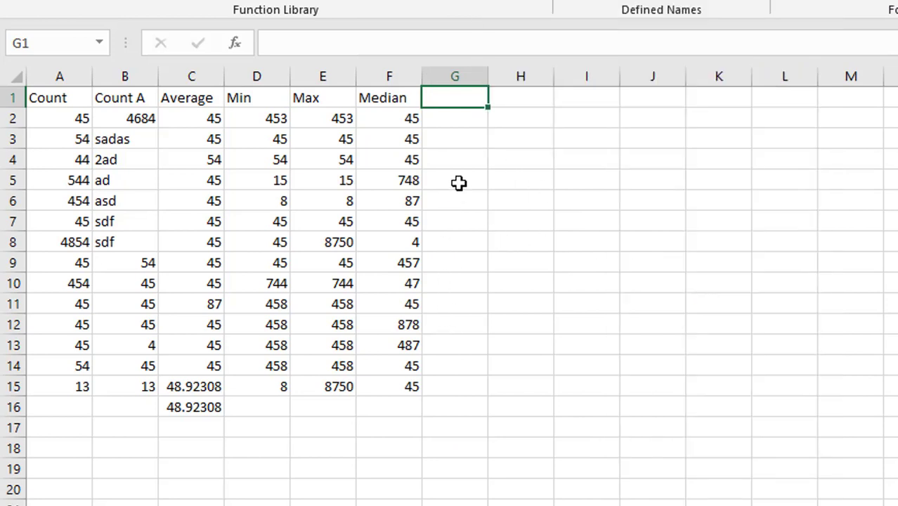
{"action": "left_click", "coordinate": [265, 100]}
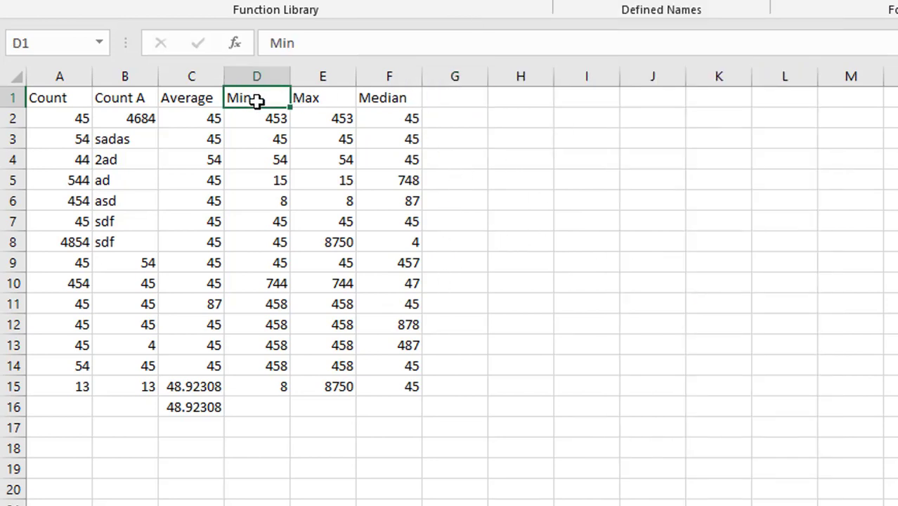
{"action": "left_click", "coordinate": [312, 95]}
{"action": "left_click", "coordinate": [375, 96]}
{"action": "left_click", "coordinate": [68, 100]}
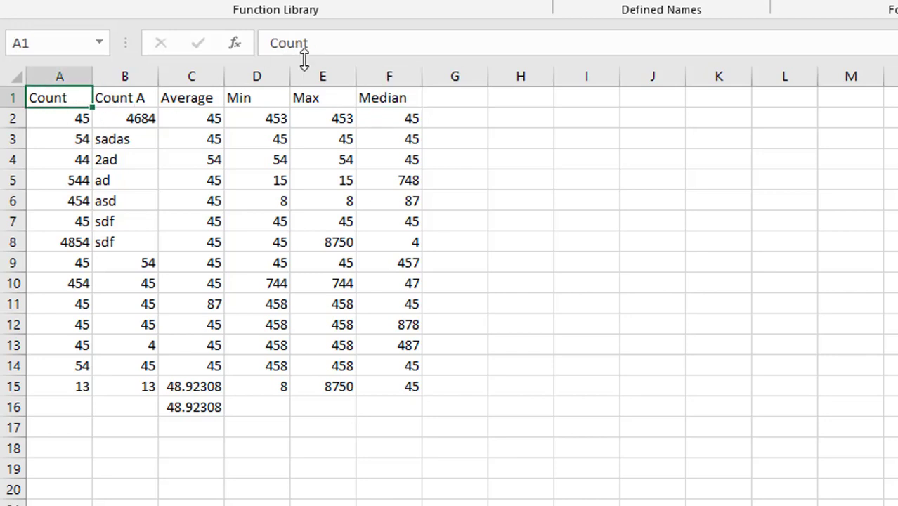
- Browse the Date & Time function list, close it and select empty cell G1
{"action": "left_click", "coordinate": [350, 2]}
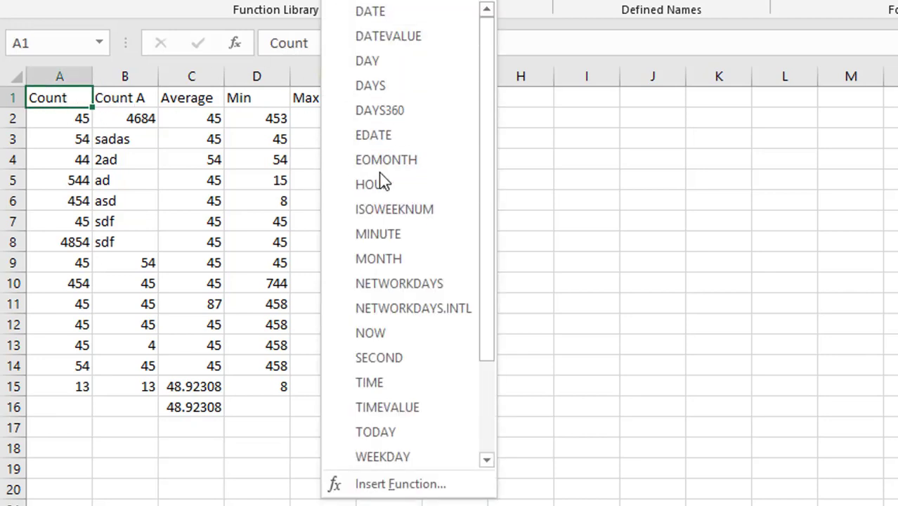
{"action": "left_click", "coordinate": [176, 179]}
{"action": "left_click", "coordinate": [429, 99]}
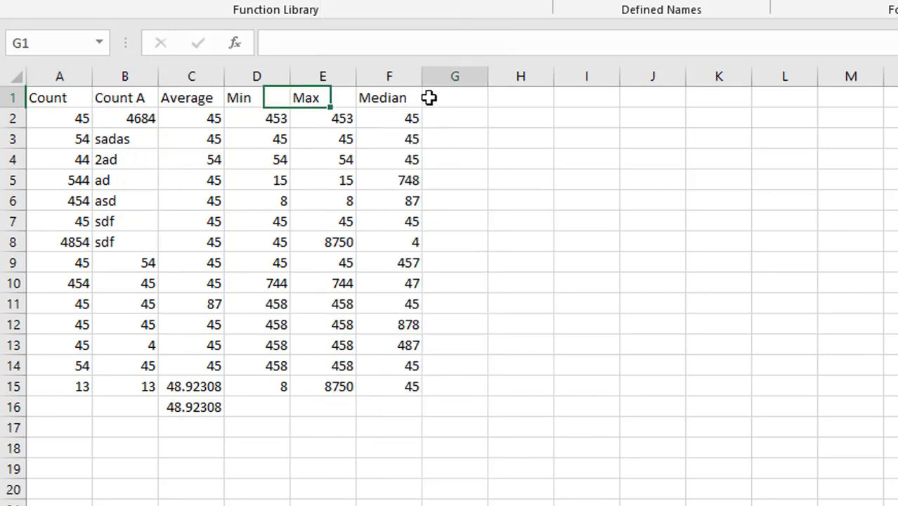